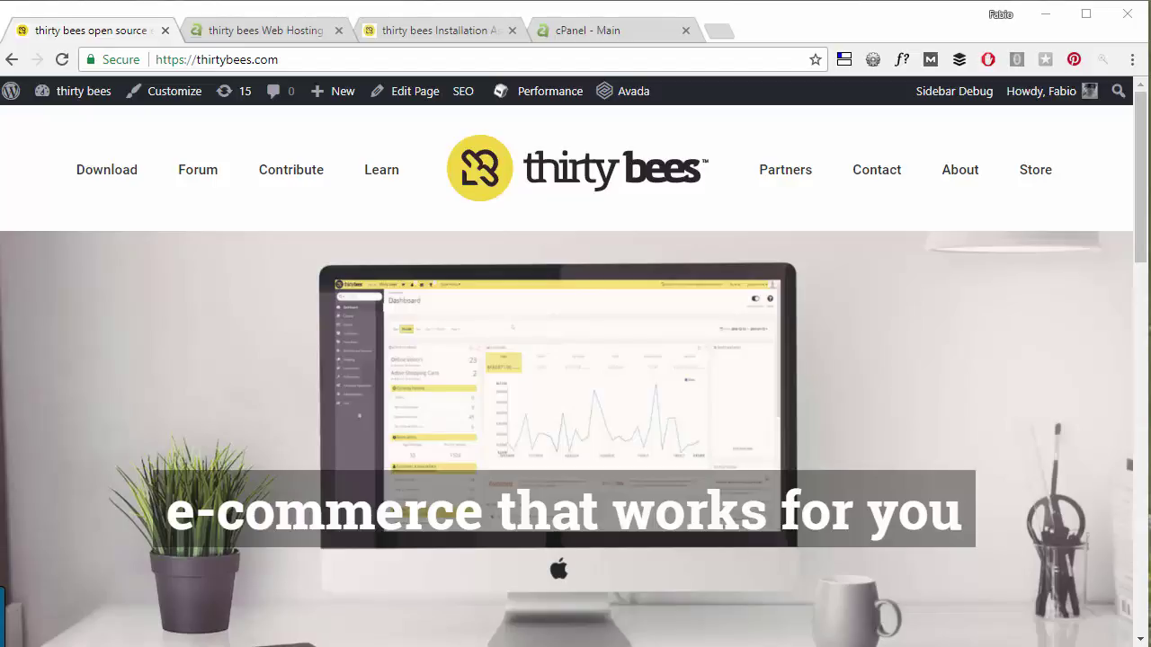
Switch to the A2 Hosting 'thirty bees Web Hosting' tab showing the €3.33/mo offer.
{"action": "left_click", "coordinate": [263, 30]}
{"action": "scroll", "coordinate": [769, 364], "scroll_direction": "up", "scroll_amount": 10}
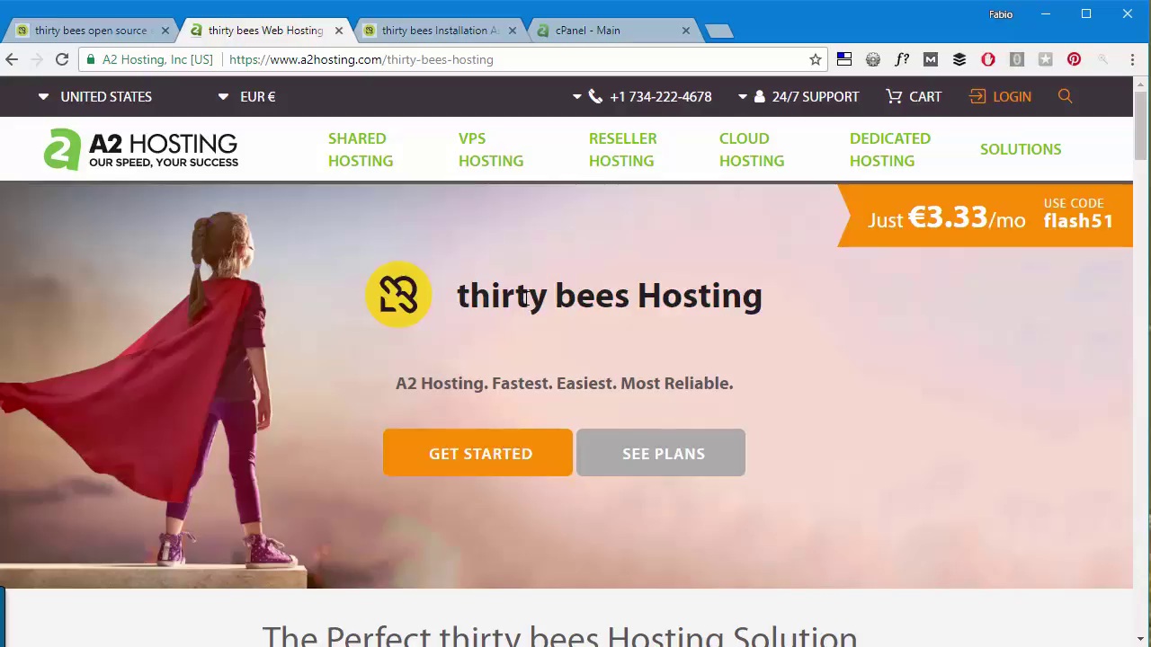
Order the Swift hosting plan from the A2 Hosting plans section.
{"action": "scroll", "coordinate": [676, 357], "scroll_direction": "down", "scroll_amount": 6}
{"action": "scroll", "coordinate": [676, 357], "scroll_direction": "down", "scroll_amount": 11}
{"action": "scroll", "coordinate": [506, 360], "scroll_direction": "up", "scroll_amount": 4}
{"action": "scroll", "coordinate": [459, 280], "scroll_direction": "up", "scroll_amount": 7}
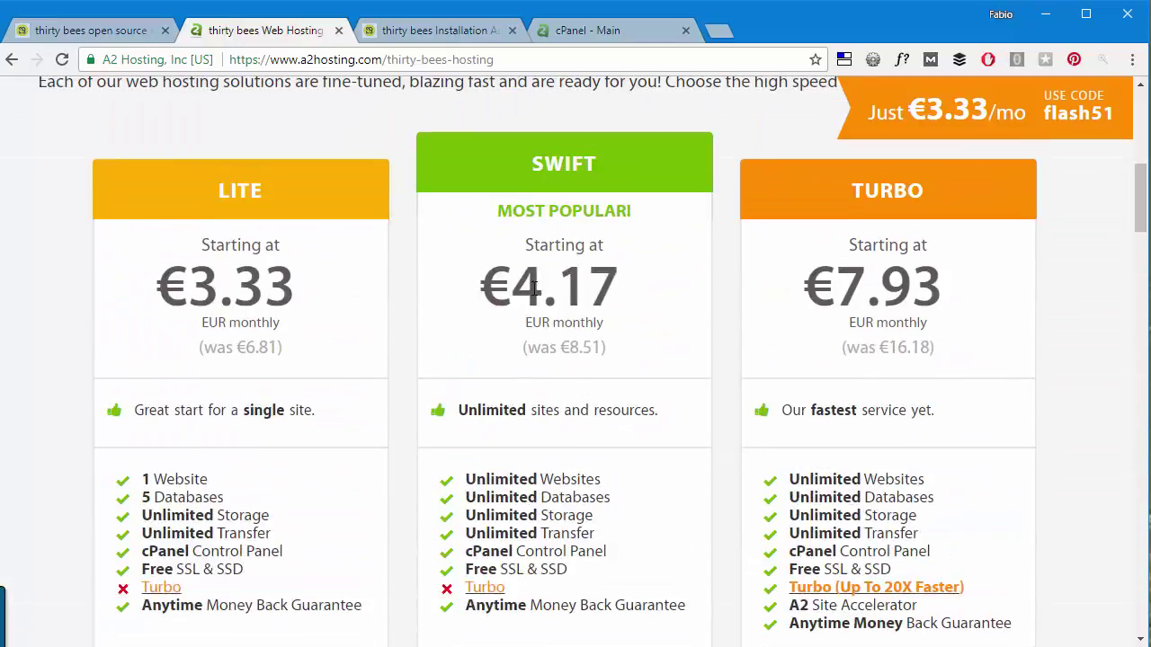
{"action": "scroll", "coordinate": [296, 215], "scroll_direction": "down", "scroll_amount": 4}
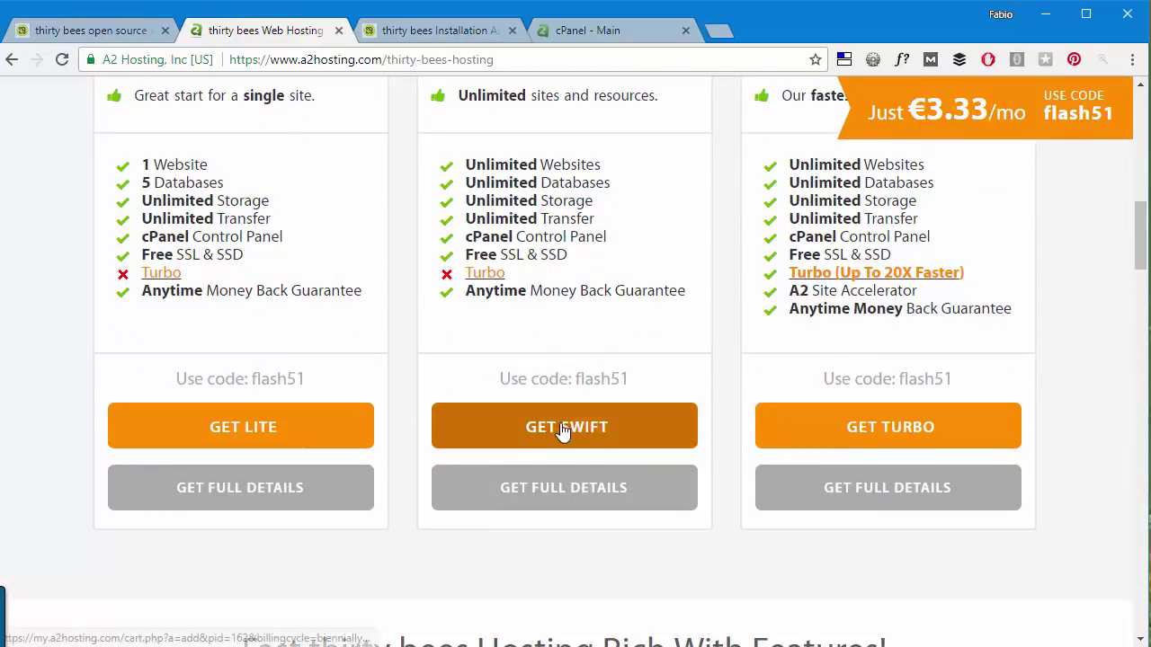
{"action": "left_click", "coordinate": [563, 430]}
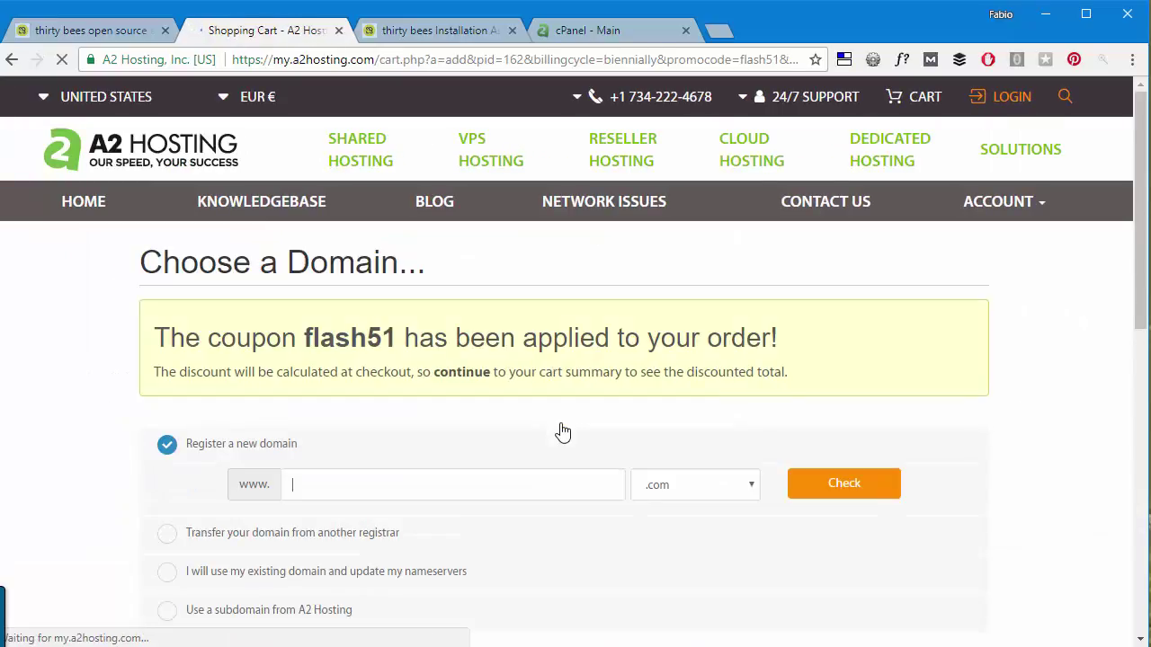
Enter the domain thirtybeesdemo.com and confirm it is available for €12.73 EUR.
{"action": "scroll", "coordinate": [486, 329], "scroll_direction": "down", "scroll_amount": 2}
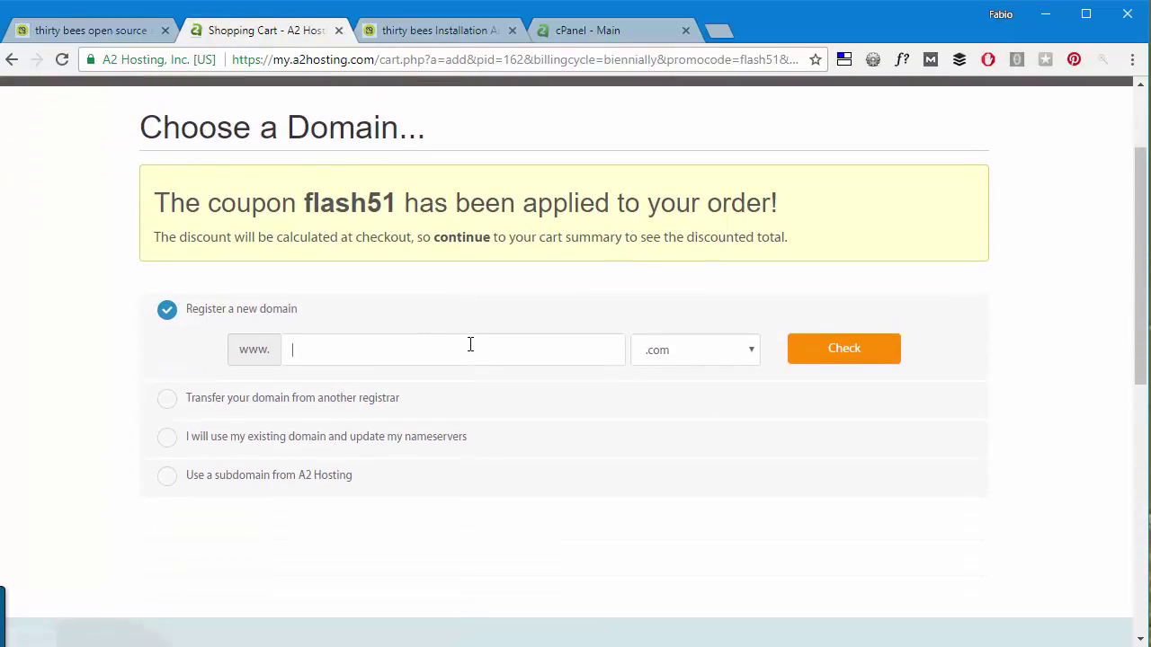
{"action": "type", "text": "thirty"}
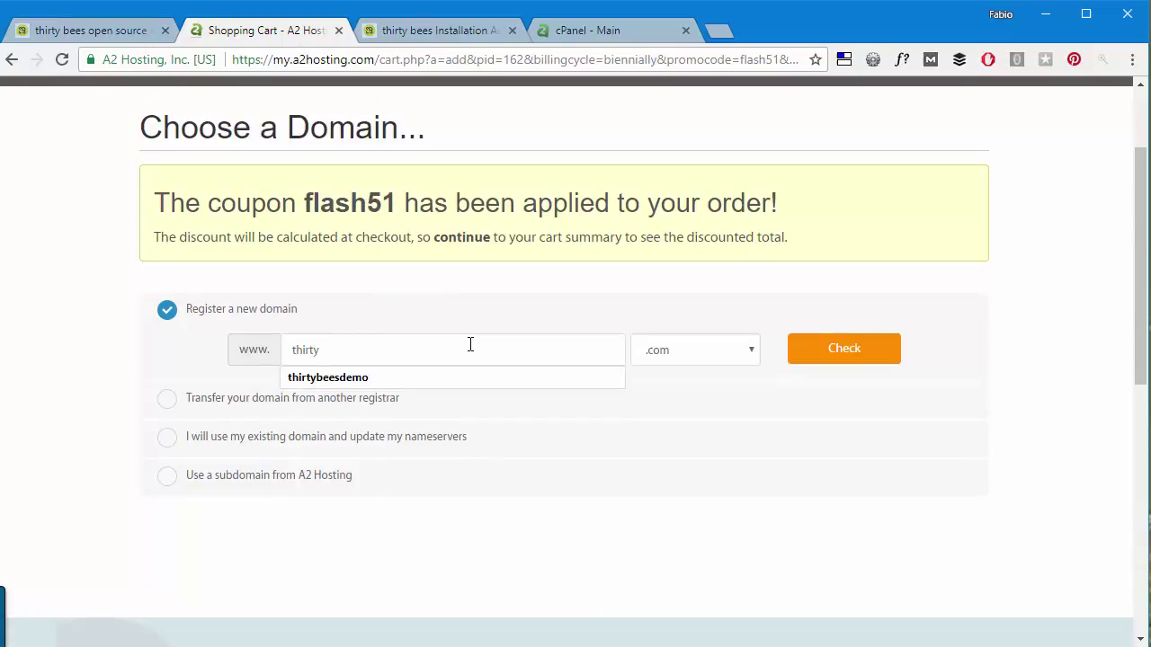
{"action": "key", "text": "Down"}
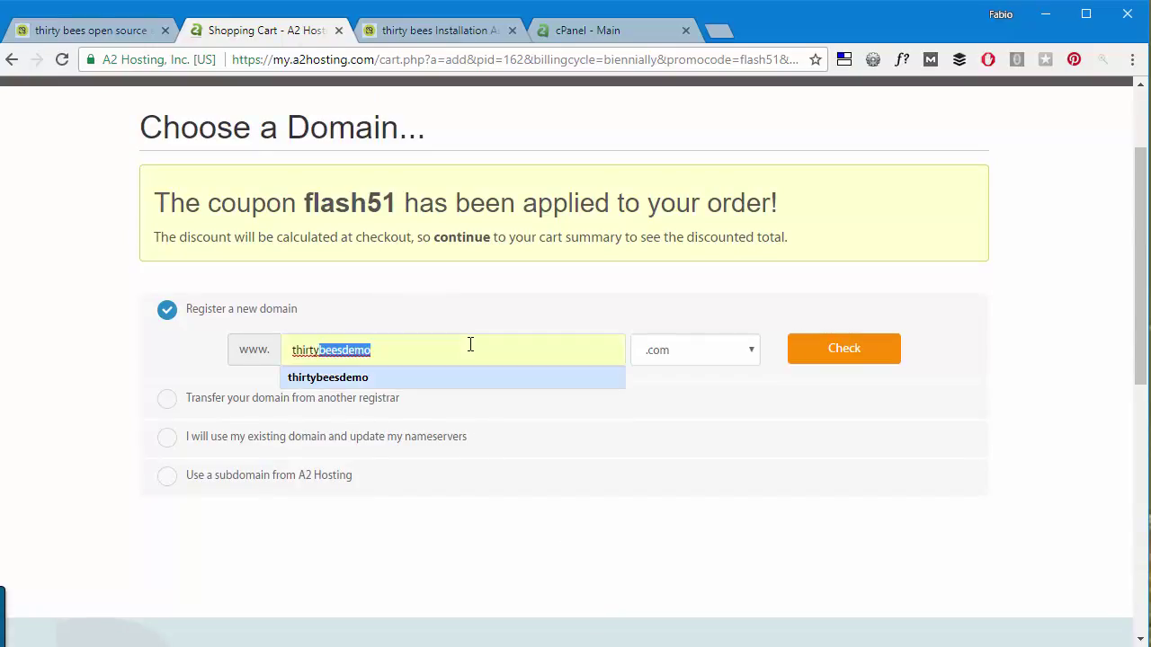
{"action": "key", "text": "Return"}
{"action": "left_click", "coordinate": [803, 350]}
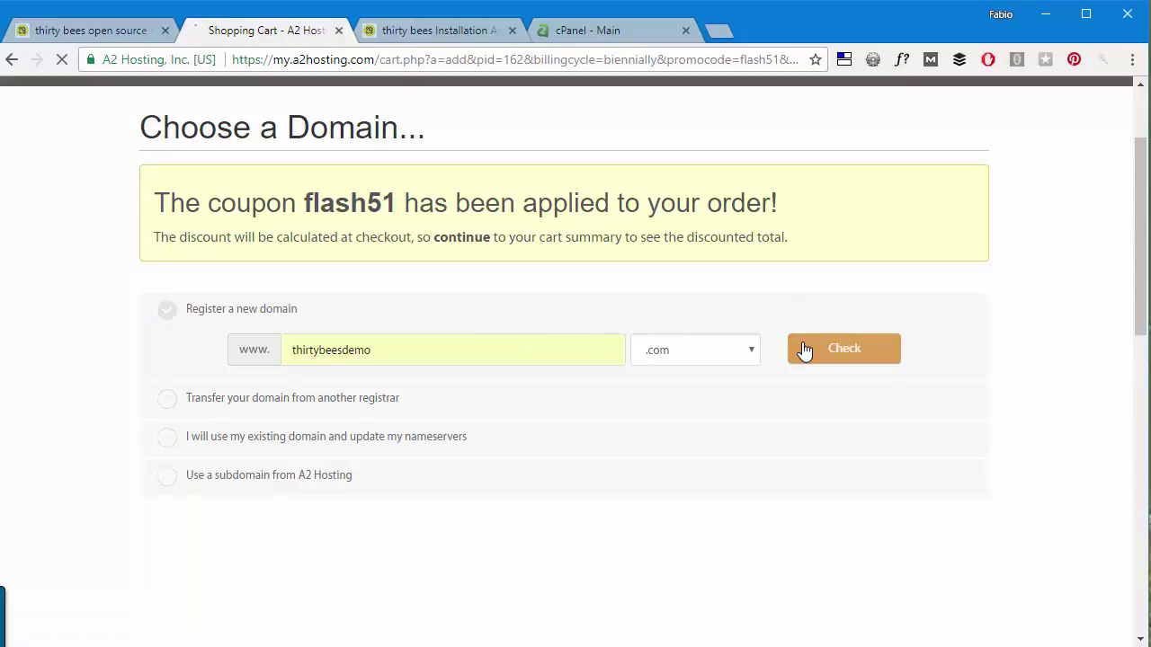
{"action": "scroll", "coordinate": [558, 363], "scroll_direction": "down", "scroll_amount": 3}
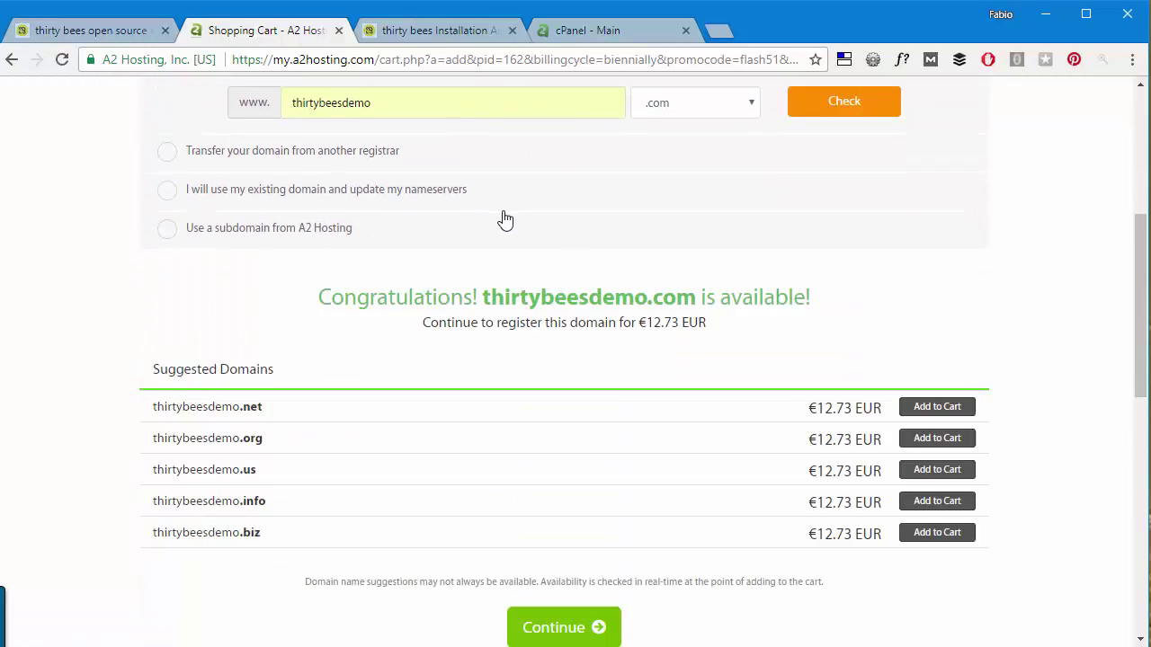
{"action": "scroll", "coordinate": [505, 220], "scroll_direction": "down", "scroll_amount": 2}
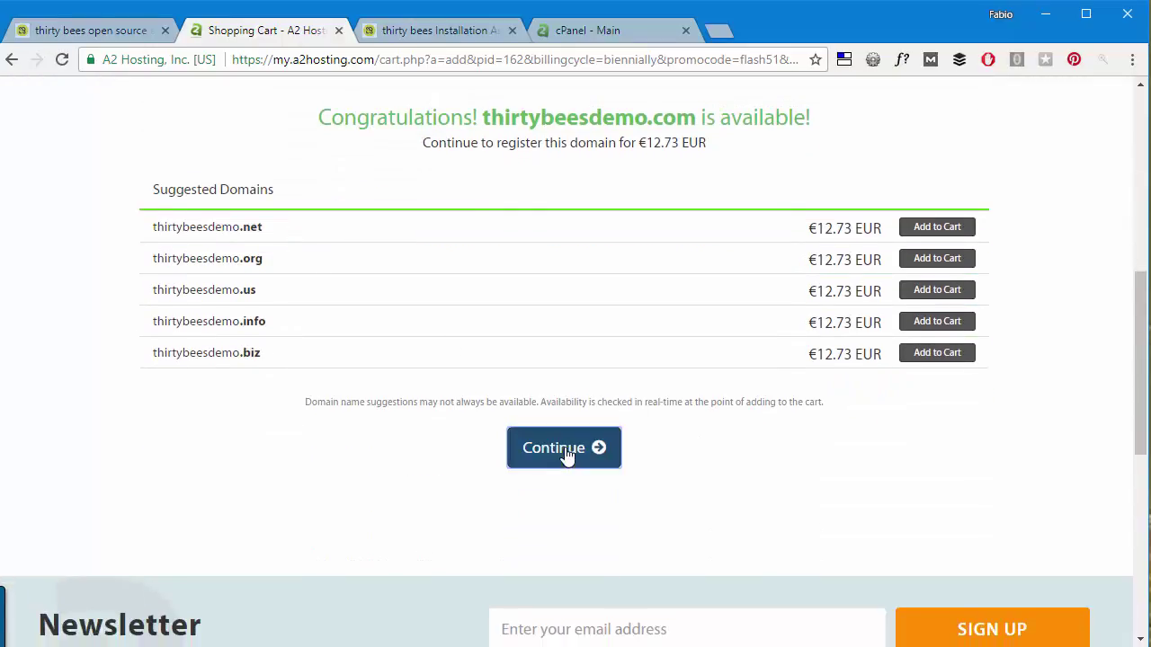
Continue to the hosting configuration and set the billing cycle to '1 Month Price'.
{"action": "left_click", "coordinate": [566, 456]}
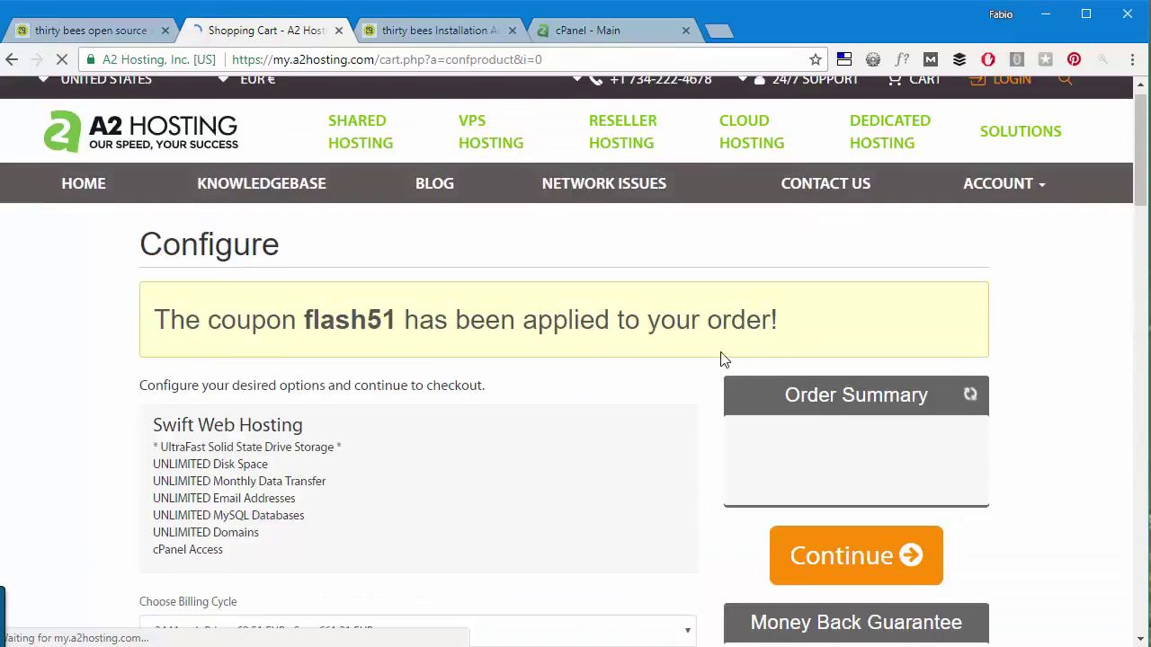
{"action": "scroll", "coordinate": [442, 278], "scroll_direction": "down", "scroll_amount": 2}
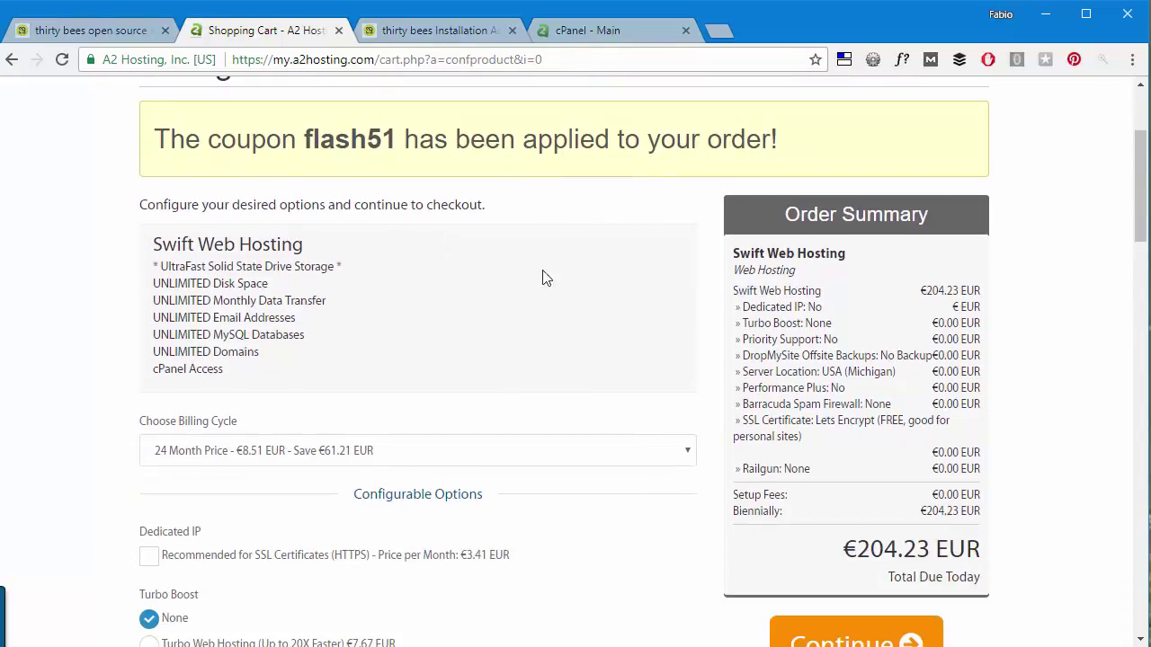
{"action": "scroll", "coordinate": [635, 359], "scroll_direction": "down", "scroll_amount": 1}
{"action": "left_click", "coordinate": [274, 363]}
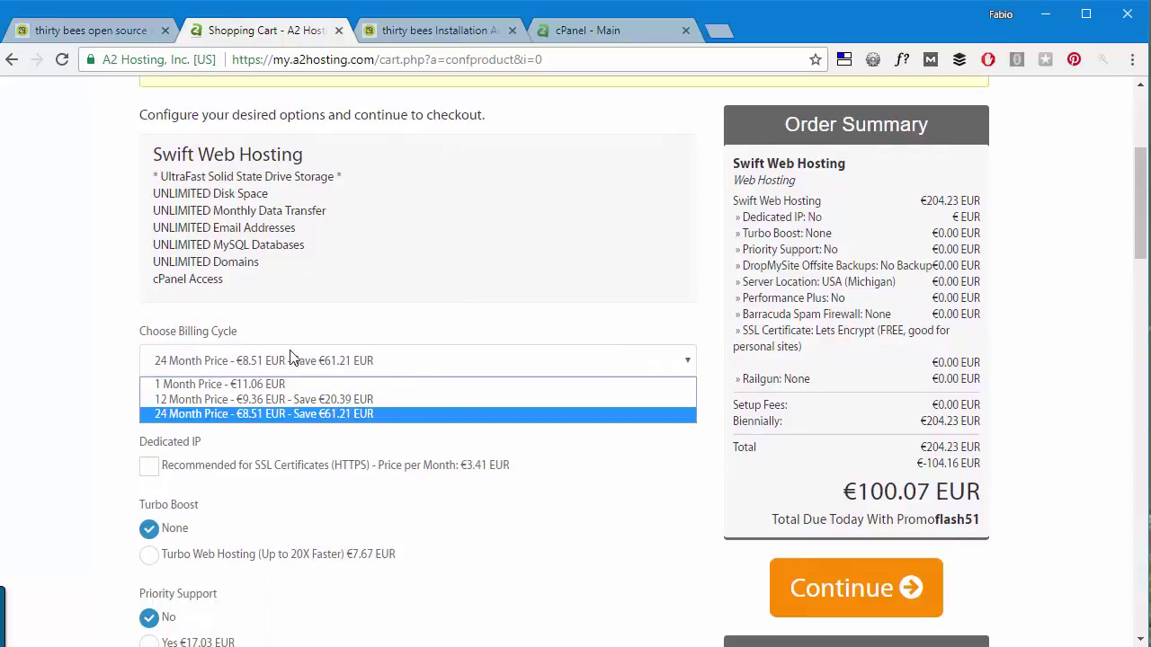
{"action": "left_click", "coordinate": [275, 385]}
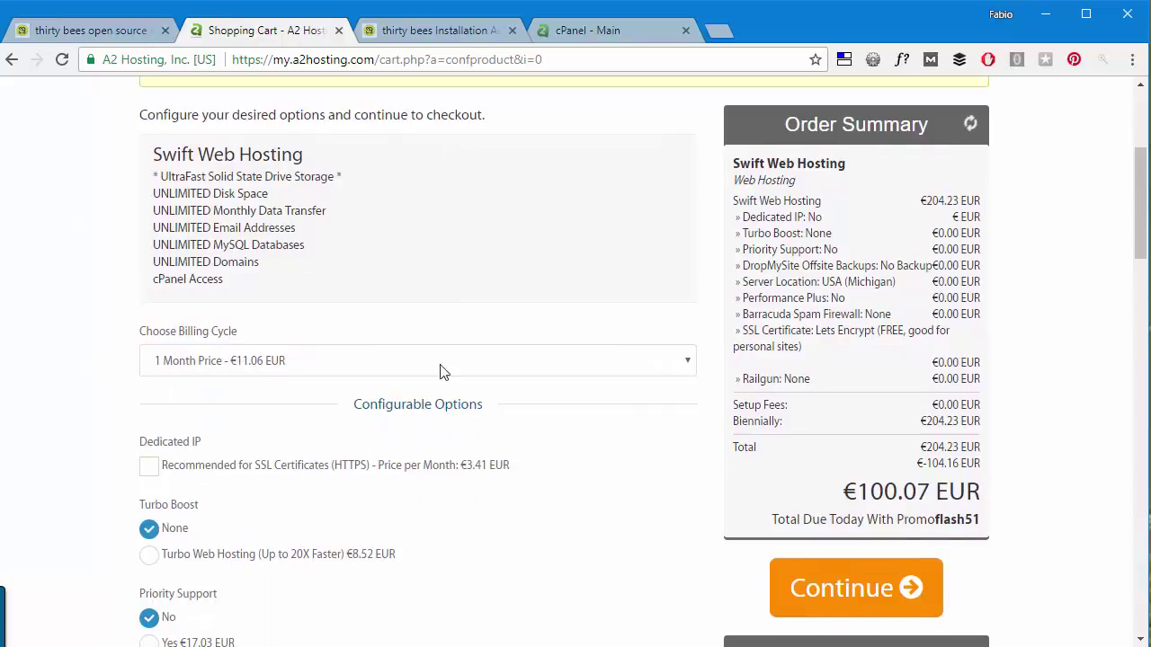
Choose Thirty Bees as the Auto-Install Application.
{"action": "scroll", "coordinate": [357, 254], "scroll_direction": "down", "scroll_amount": 3}
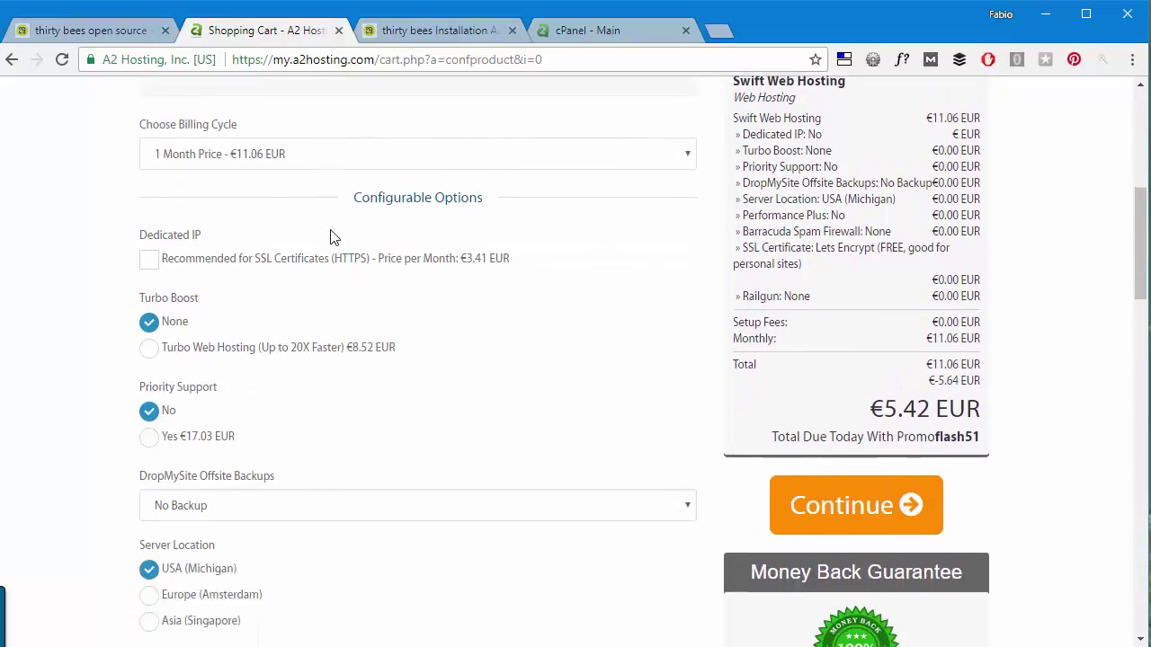
{"action": "scroll", "coordinate": [330, 236], "scroll_direction": "down", "scroll_amount": 9}
{"action": "scroll", "coordinate": [488, 231], "scroll_direction": "up", "scroll_amount": 2}
{"action": "scroll", "coordinate": [491, 303], "scroll_direction": "up", "scroll_amount": 1}
{"action": "scroll", "coordinate": [260, 185], "scroll_direction": "down", "scroll_amount": 3}
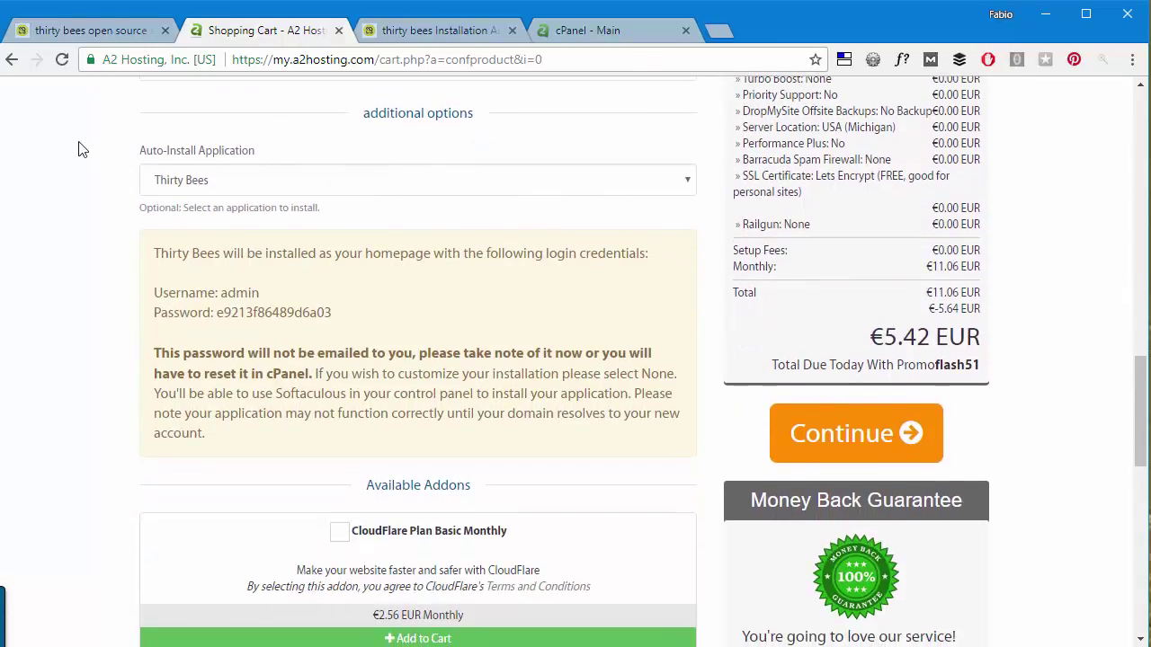
{"action": "left_click_drag", "start_coordinate": [138, 151], "coordinate": [267, 150]}
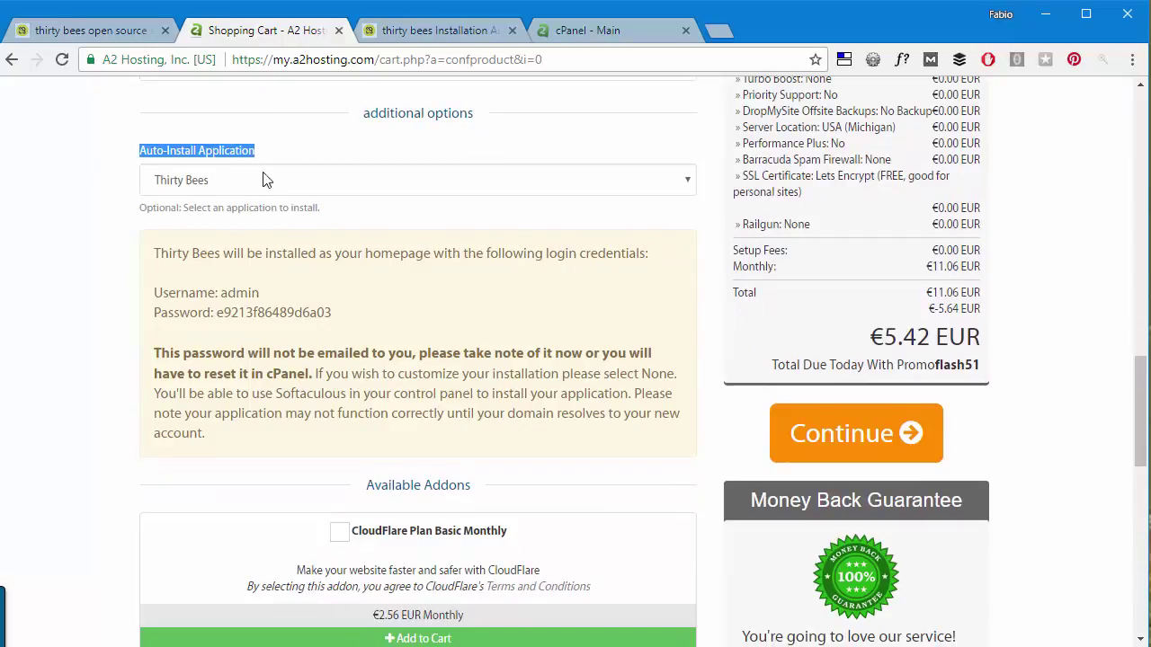
{"action": "left_click", "coordinate": [269, 188]}
{"action": "left_click", "coordinate": [274, 192]}
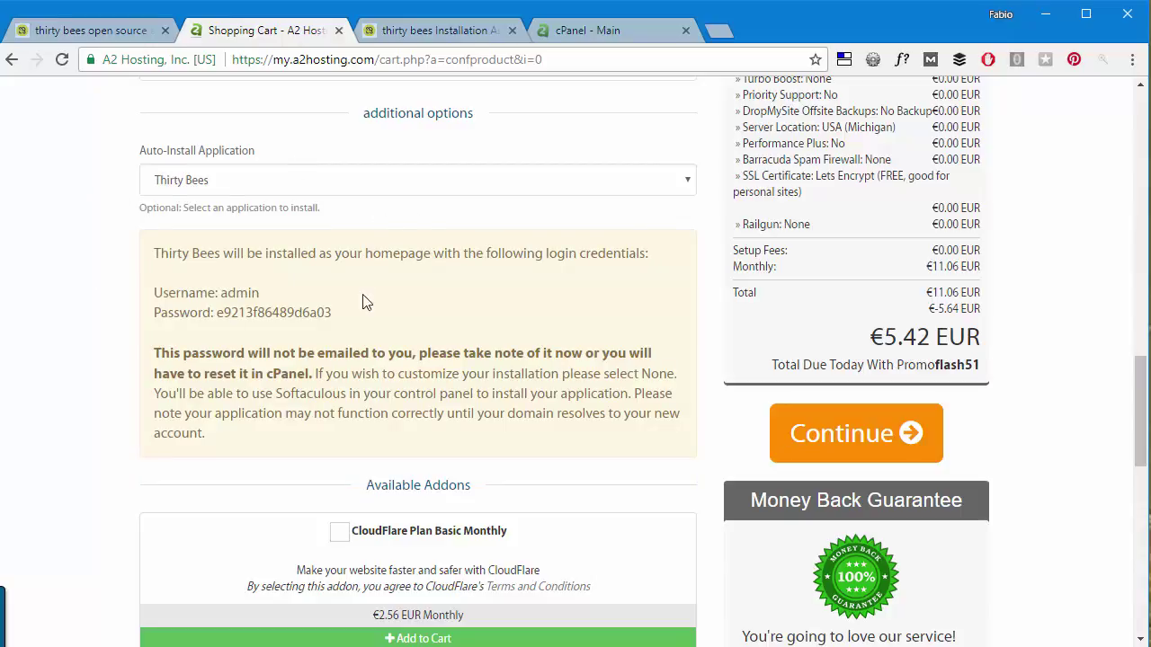
Note the admin login credentials and continue to Review & Checkout, €18.15 EUR due today.
{"action": "left_click_drag", "start_coordinate": [153, 294], "coordinate": [366, 312]}
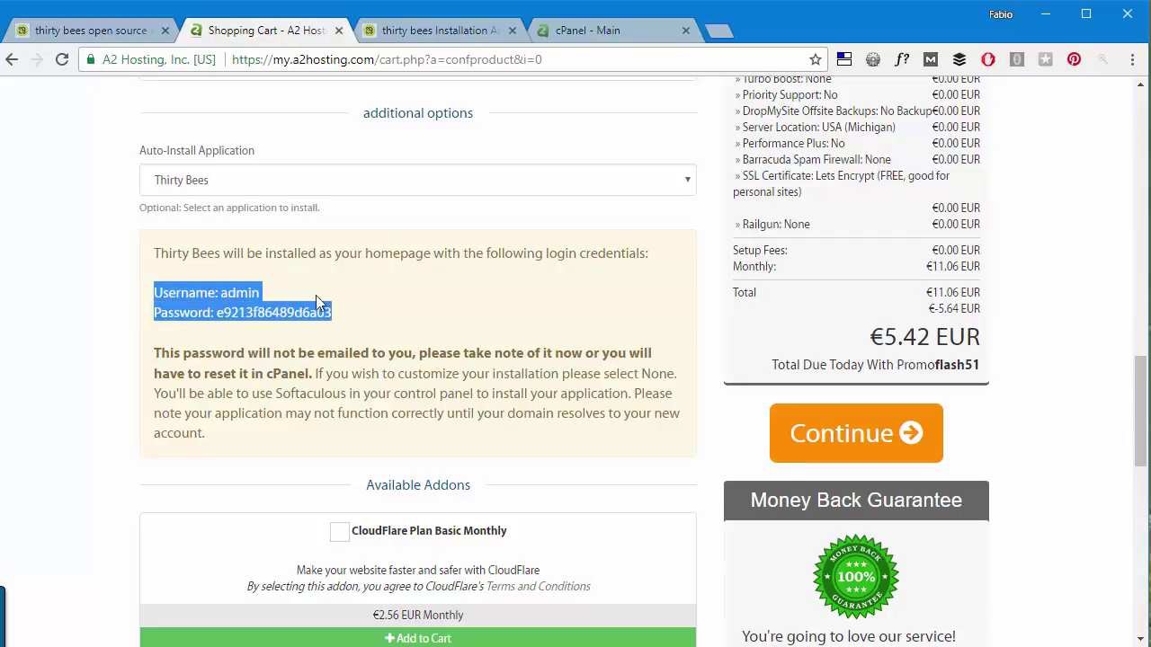
{"action": "scroll", "coordinate": [270, 260], "scroll_direction": "down", "scroll_amount": 3}
{"action": "scroll", "coordinate": [246, 318], "scroll_direction": "down", "scroll_amount": 2}
{"action": "scroll", "coordinate": [575, 386], "scroll_direction": "up", "scroll_amount": 10}
{"action": "scroll", "coordinate": [591, 408], "scroll_direction": "up", "scroll_amount": 8}
{"action": "scroll", "coordinate": [563, 370], "scroll_direction": "down", "scroll_amount": 4}
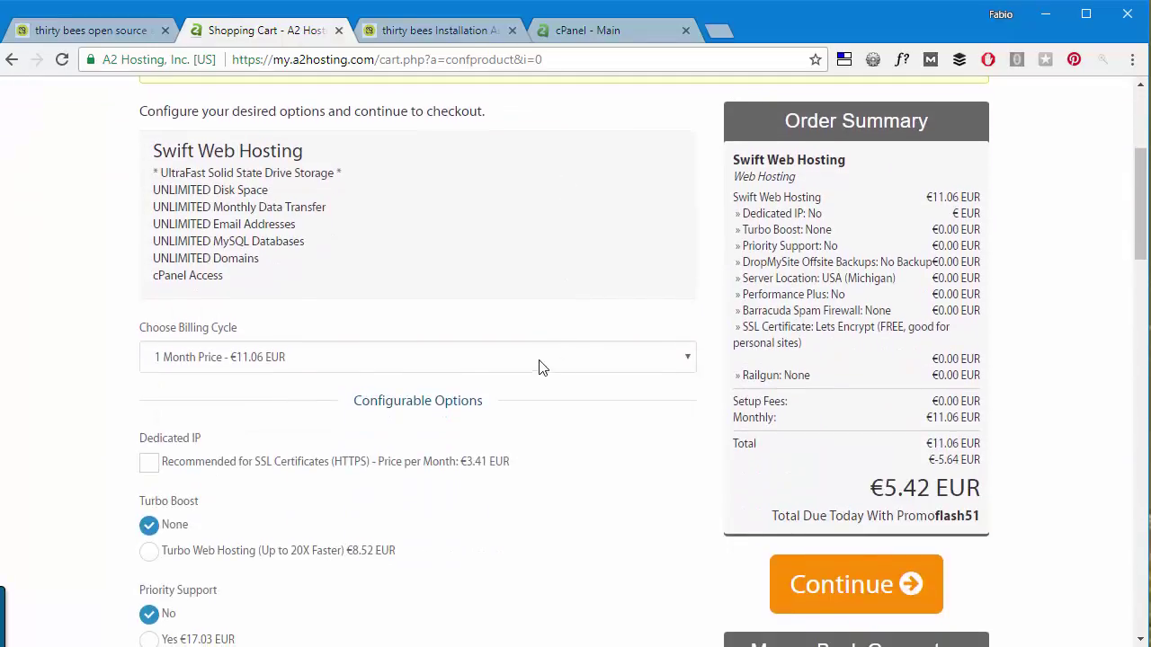
{"action": "left_click", "coordinate": [881, 570]}
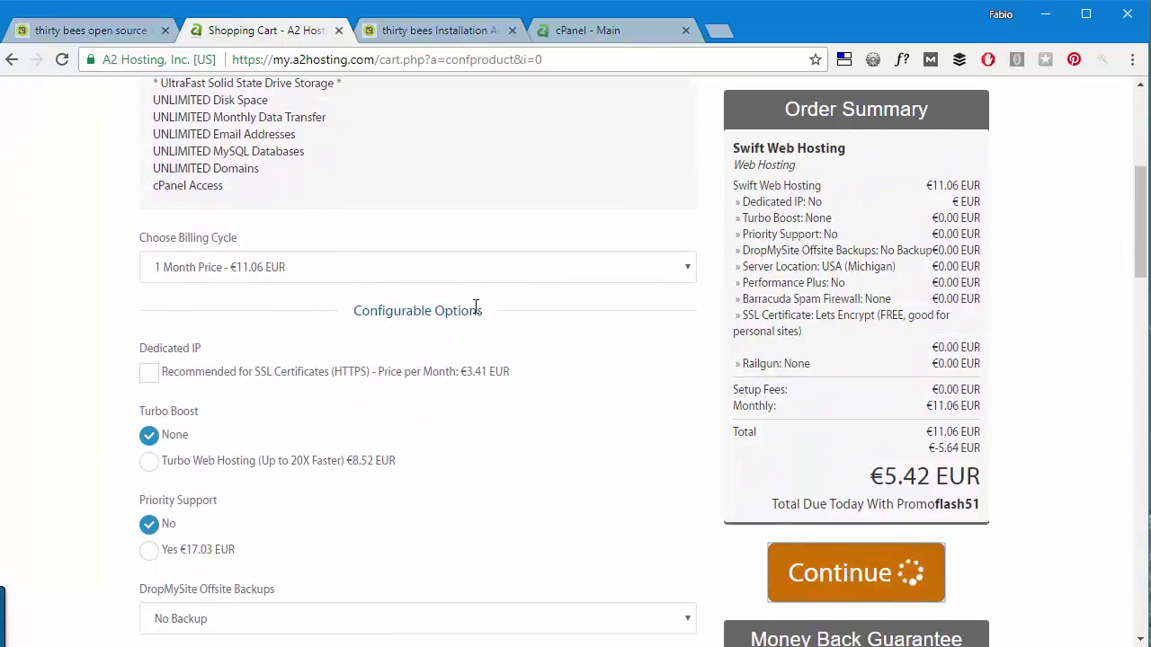
{"action": "scroll", "coordinate": [476, 306], "scroll_direction": "down", "scroll_amount": 5}
{"action": "left_click", "coordinate": [576, 342]}
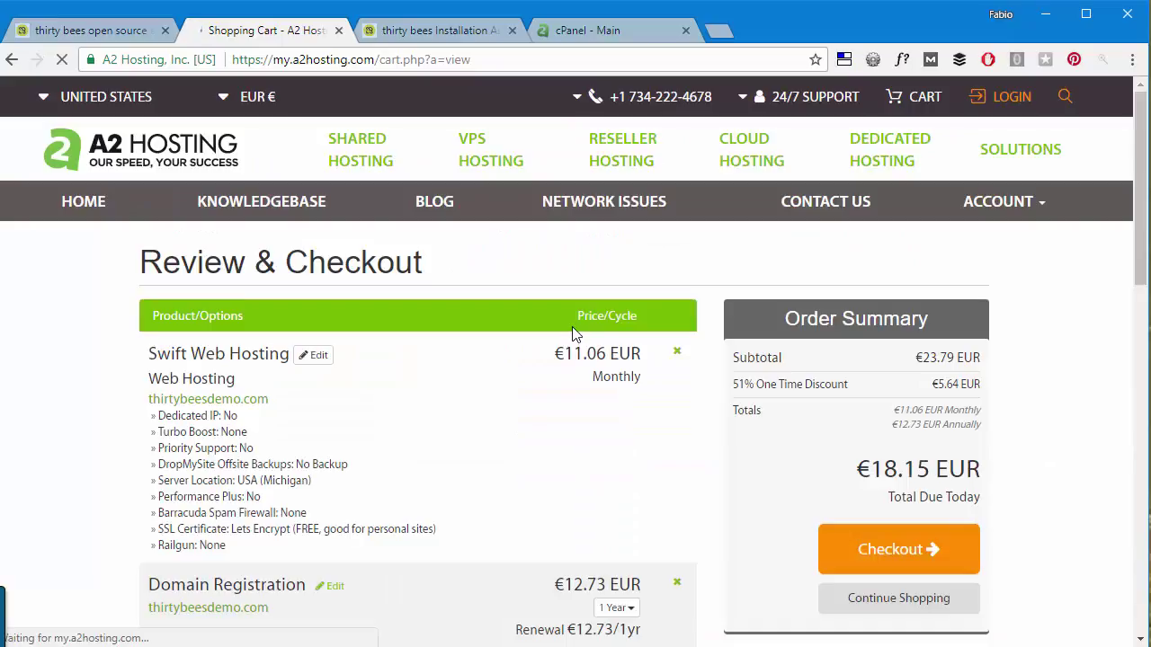
Proceed to checkout and review the billing, security and payment fields, €11.06 EUR monthly.
{"action": "scroll", "coordinate": [575, 333], "scroll_direction": "down", "scroll_amount": 3}
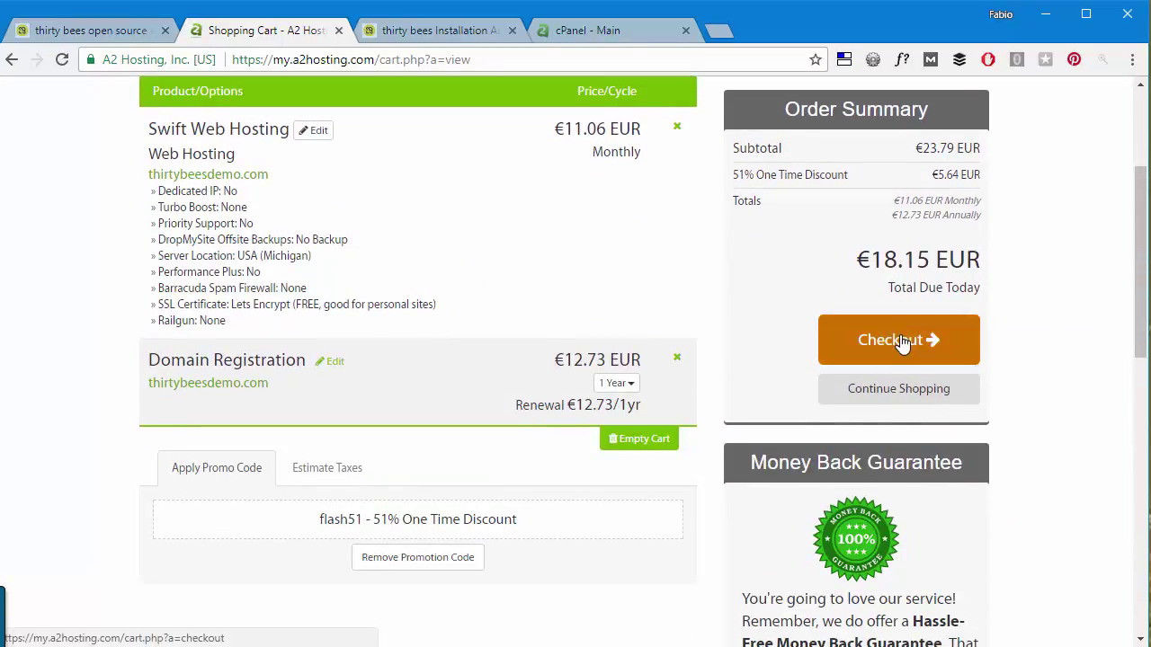
{"action": "left_click", "coordinate": [876, 333]}
{"action": "scroll", "coordinate": [727, 340], "scroll_direction": "down", "scroll_amount": 15}
{"action": "scroll", "coordinate": [710, 342], "scroll_direction": "up", "scroll_amount": 15}
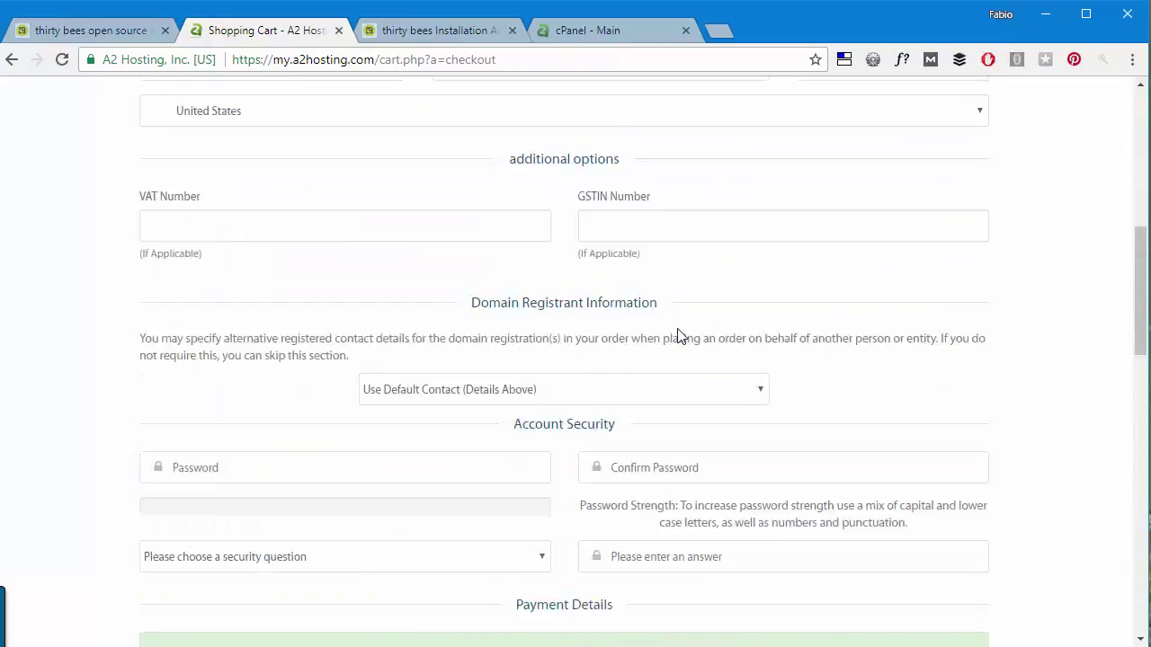
{"action": "scroll", "coordinate": [653, 344], "scroll_direction": "down", "scroll_amount": 5}
{"action": "scroll", "coordinate": [644, 345], "scroll_direction": "down", "scroll_amount": 4}
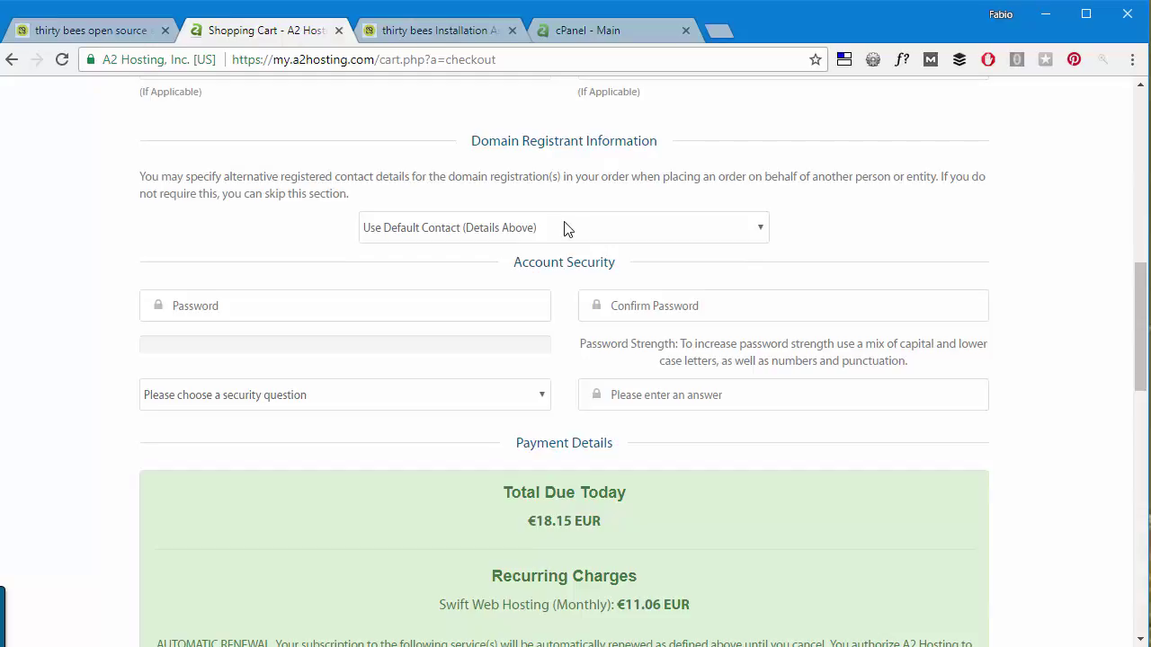
{"action": "scroll", "coordinate": [508, 237], "scroll_direction": "up", "scroll_amount": 8}
{"action": "scroll", "coordinate": [514, 237], "scroll_direction": "down", "scroll_amount": 4}
{"action": "scroll", "coordinate": [515, 236], "scroll_direction": "down", "scroll_amount": 3}
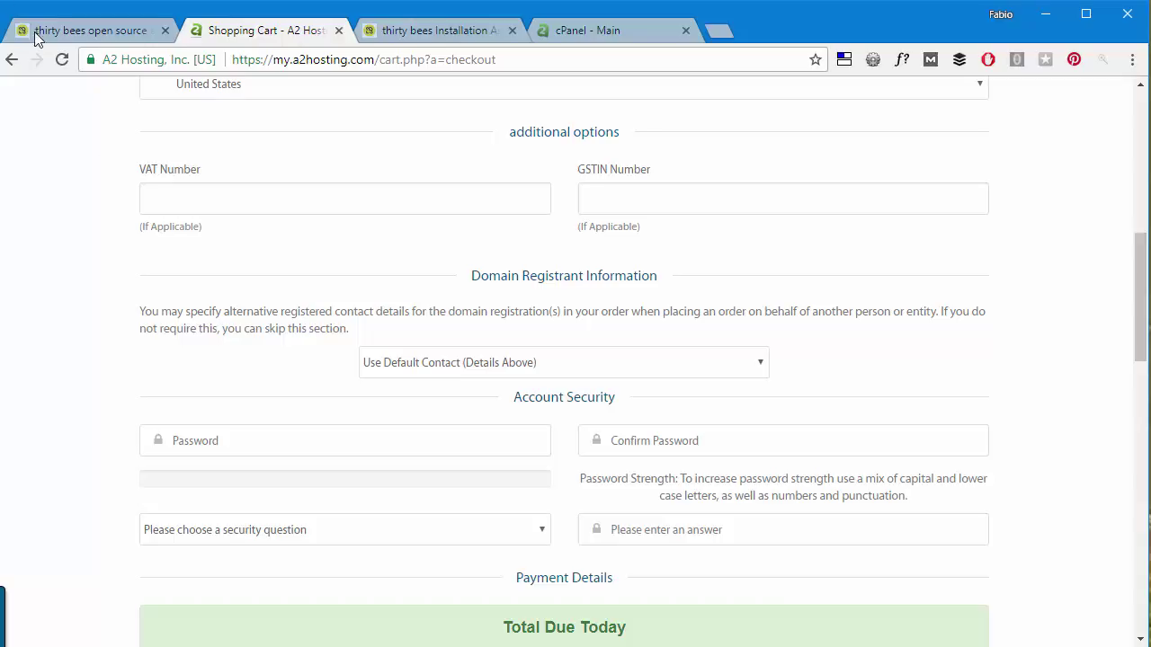
Open the thirty bees download page, start the Version 1.0.3 download, then cancel Save As.
{"action": "left_click", "coordinate": [79, 36]}
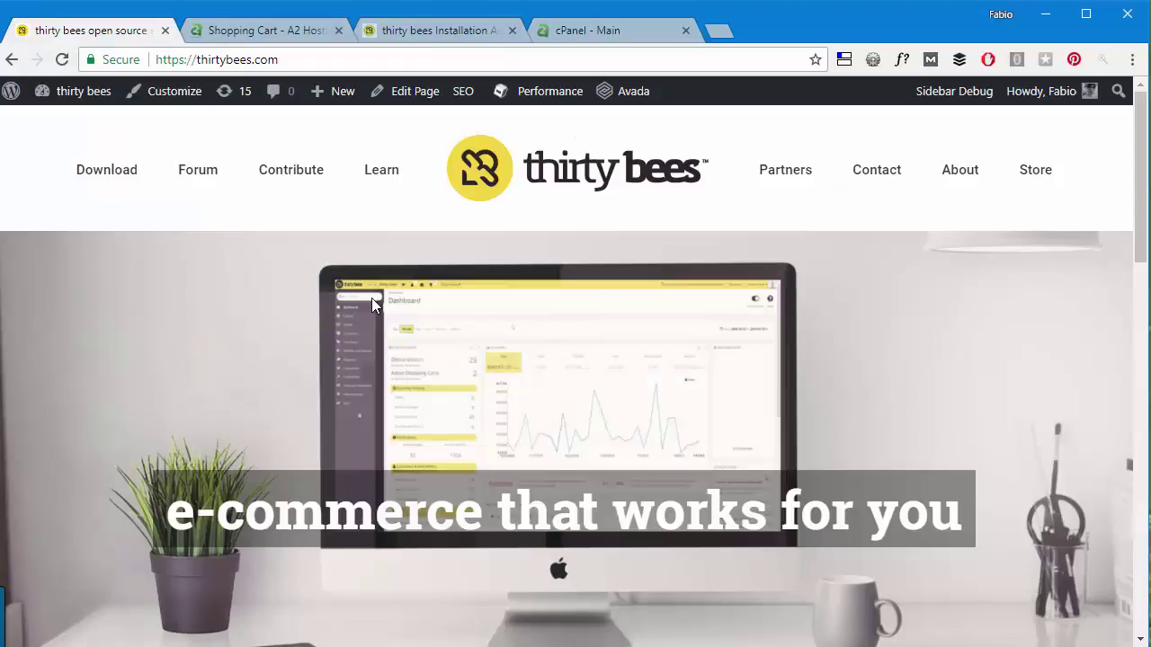
{"action": "mouse_move", "coordinate": [110, 167]}
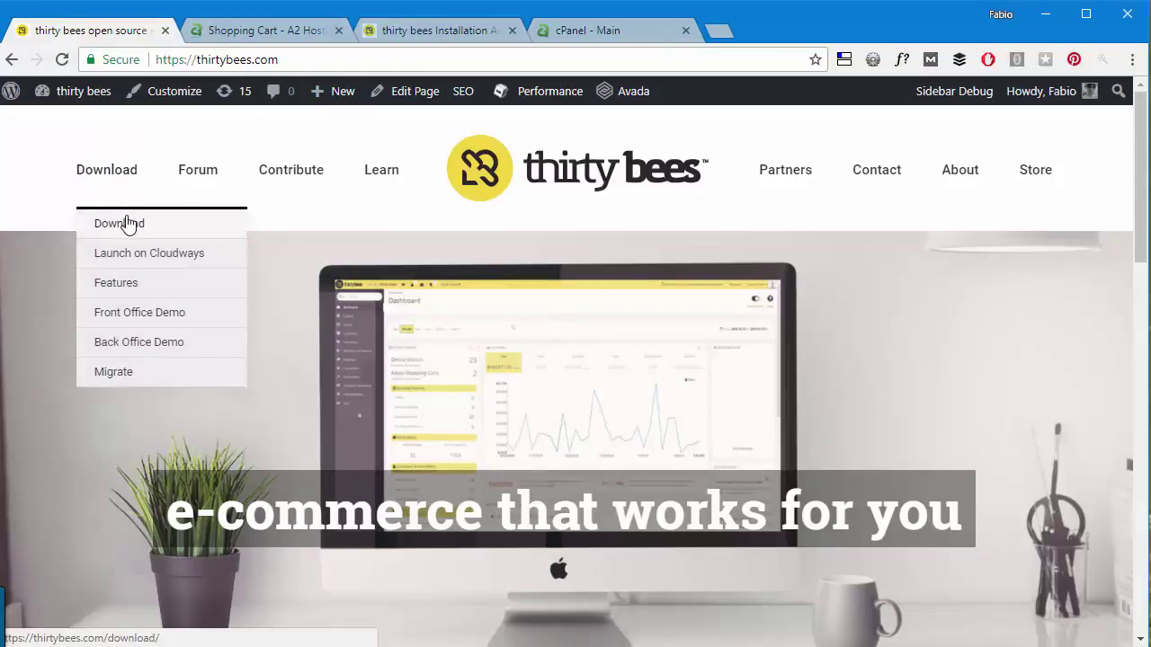
{"action": "left_click", "coordinate": [127, 219]}
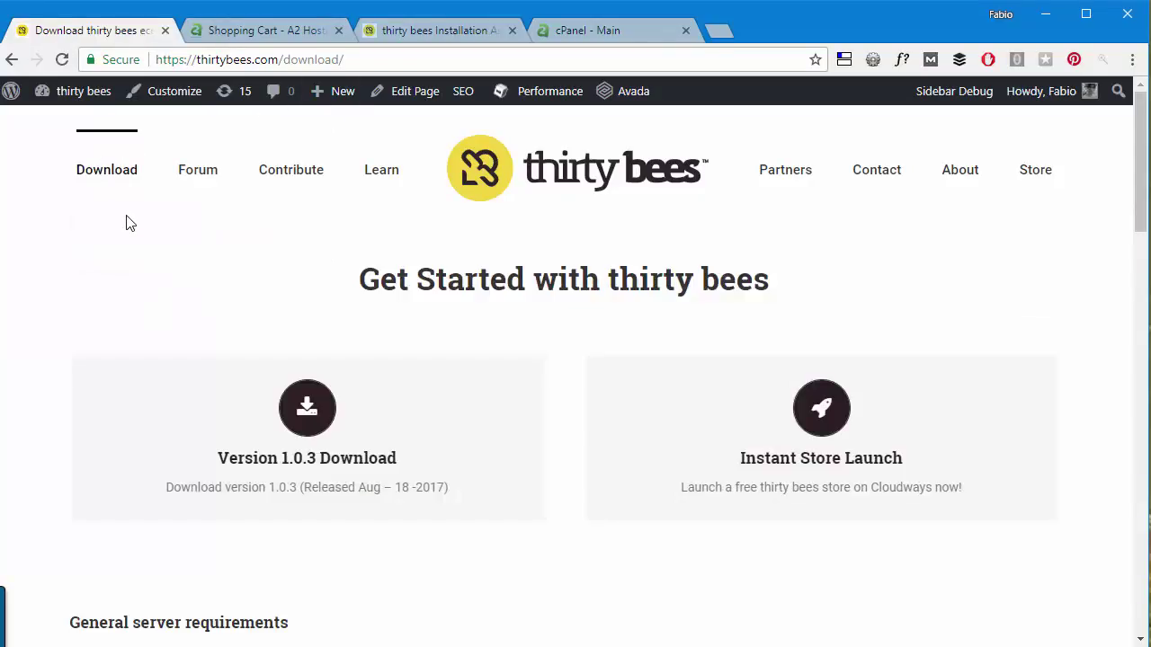
{"action": "scroll", "coordinate": [300, 309], "scroll_direction": "down", "scroll_amount": 3}
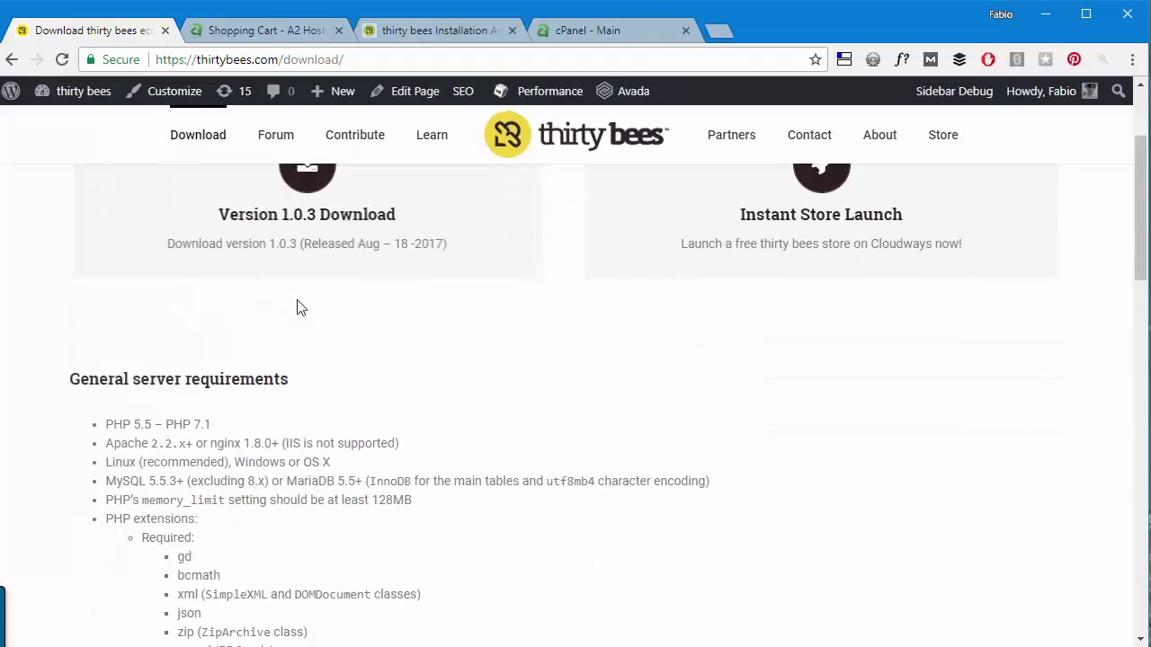
{"action": "scroll", "coordinate": [395, 356], "scroll_direction": "up", "scroll_amount": 3}
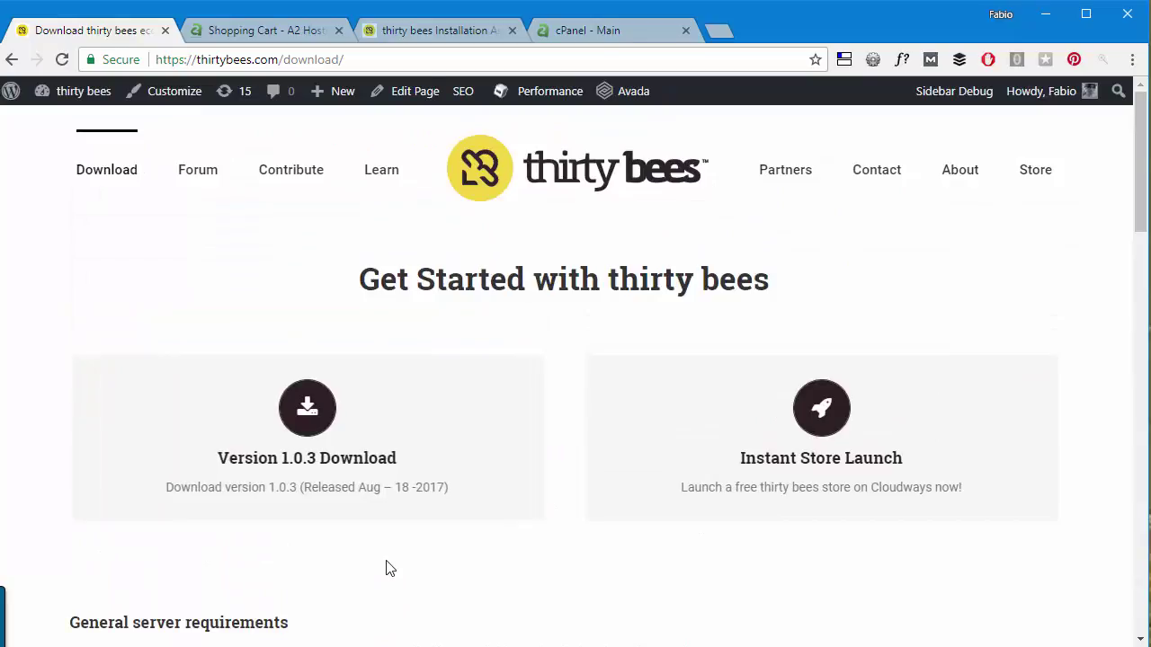
{"action": "mouse_move", "coordinate": [365, 482]}
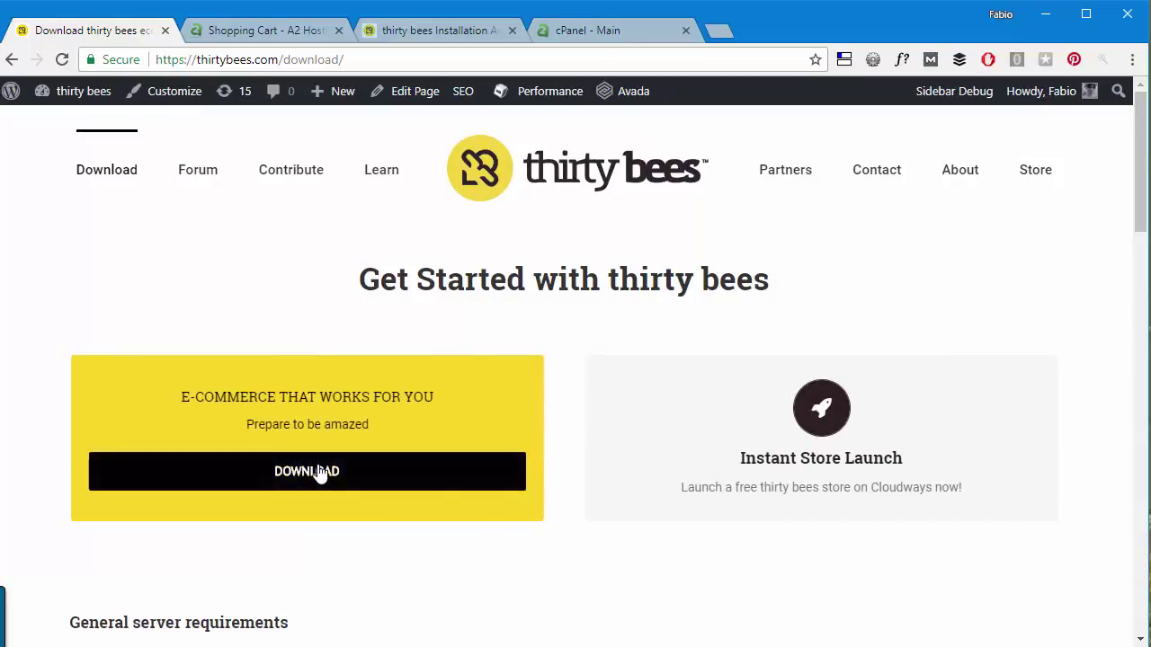
{"action": "left_click", "coordinate": [335, 475]}
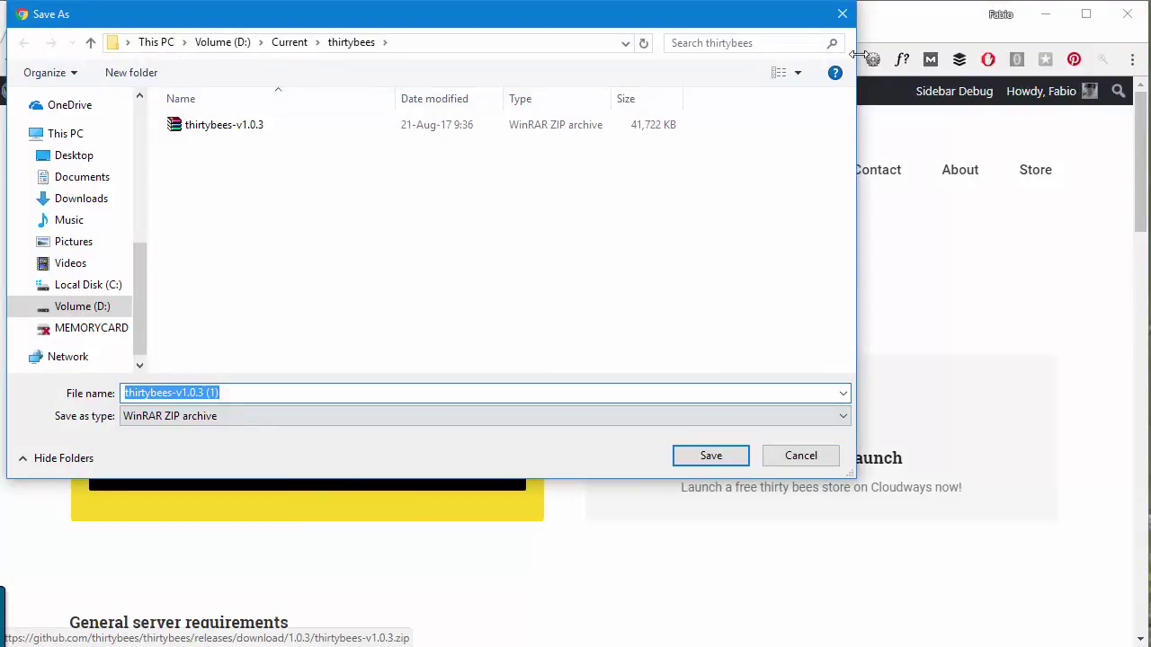
{"action": "left_click", "coordinate": [845, 16]}
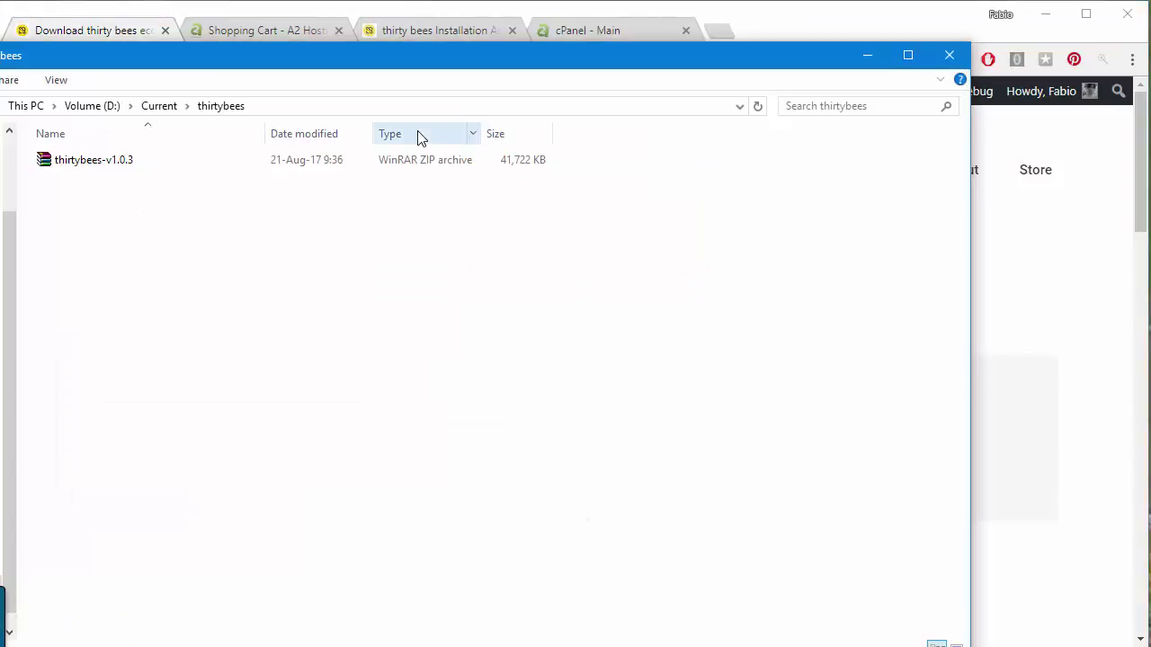
Open thirtybees-v1.0.3.zip in WinRAR and dismiss the licence purchase reminder.
{"action": "double_click", "coordinate": [112, 161]}
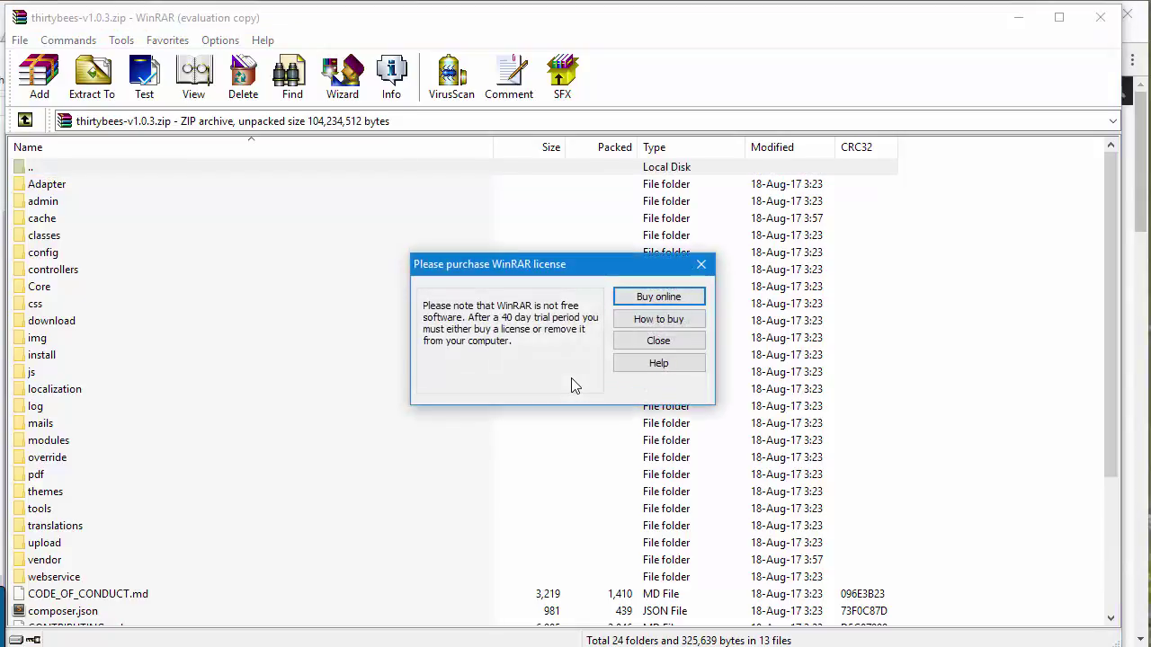
{"action": "left_click", "coordinate": [702, 264]}
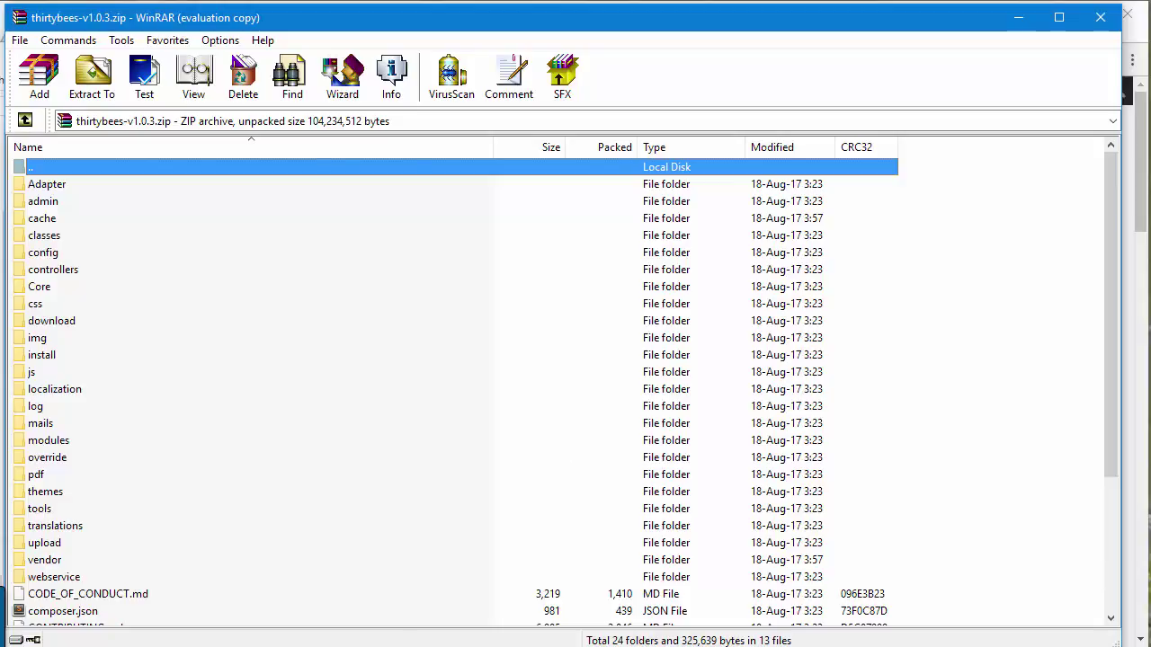
Copy all thirtybees-v1.0.3 archive contents into the server's public_html via FileZilla and open it.
{"action": "key", "text": "alt+Tab"}
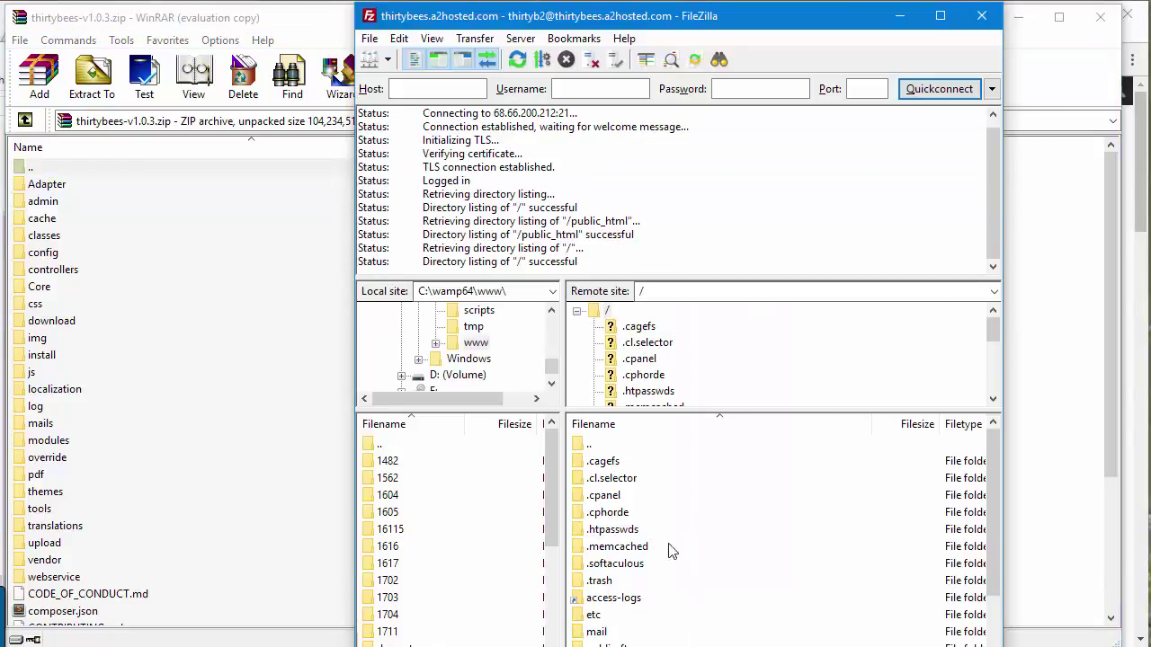
{"action": "left_click_drag", "start_coordinate": [795, 15], "coordinate": [751, 25]}
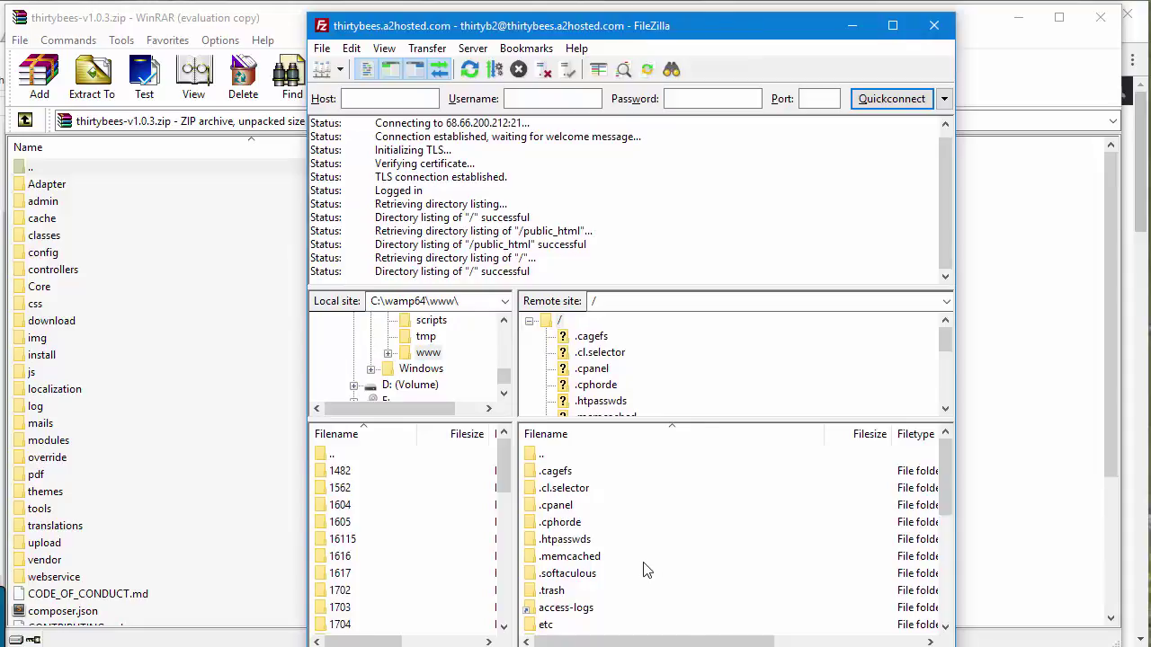
{"action": "left_click", "coordinate": [68, 173]}
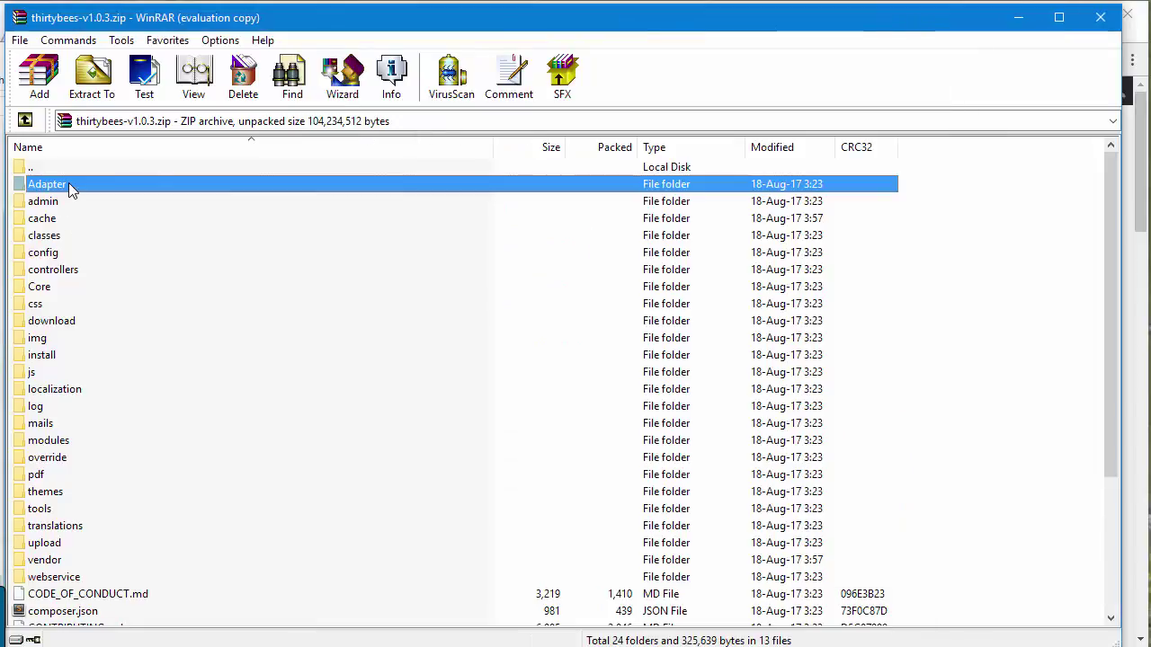
{"action": "scroll", "coordinate": [115, 421], "scroll_direction": "down", "scroll_amount": 4}
{"action": "left_click", "coordinate": [74, 612], "text": "shift"}
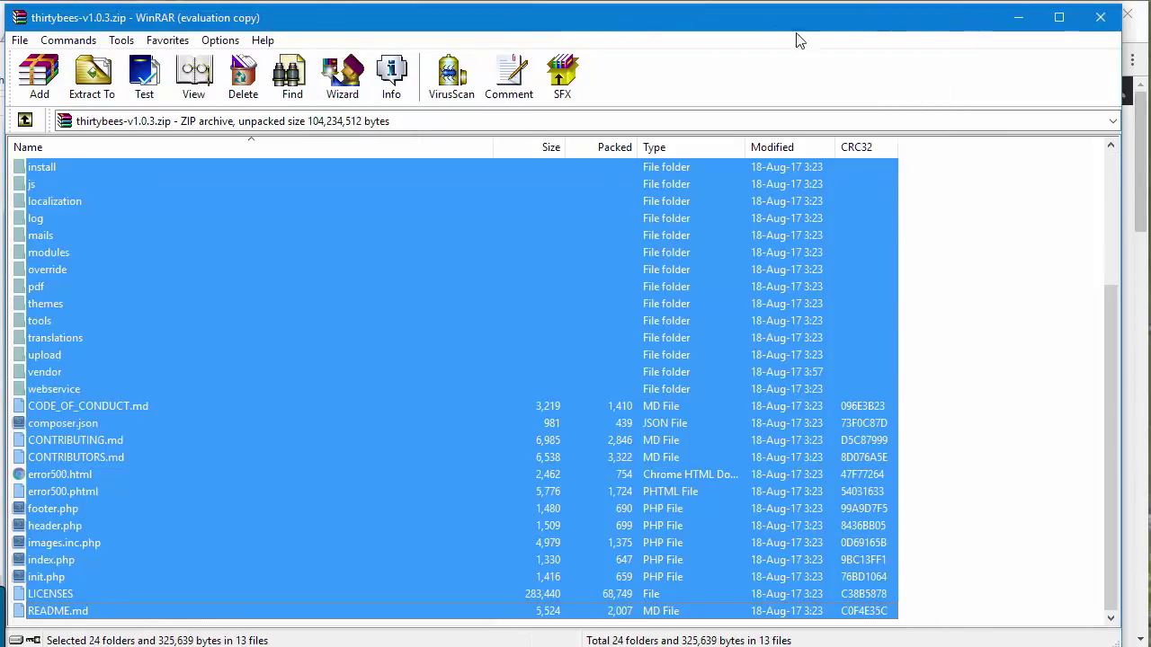
{"action": "left_click_drag", "start_coordinate": [946, 24], "coordinate": [332, 70]}
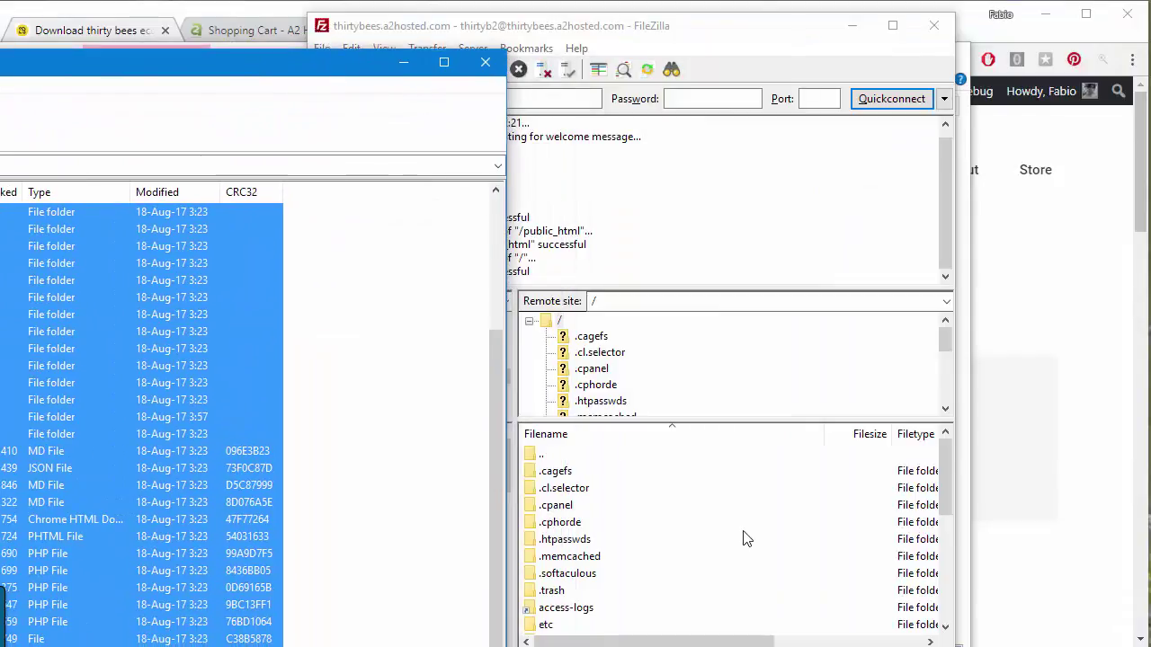
{"action": "scroll", "coordinate": [666, 538], "scroll_direction": "down", "scroll_amount": 5}
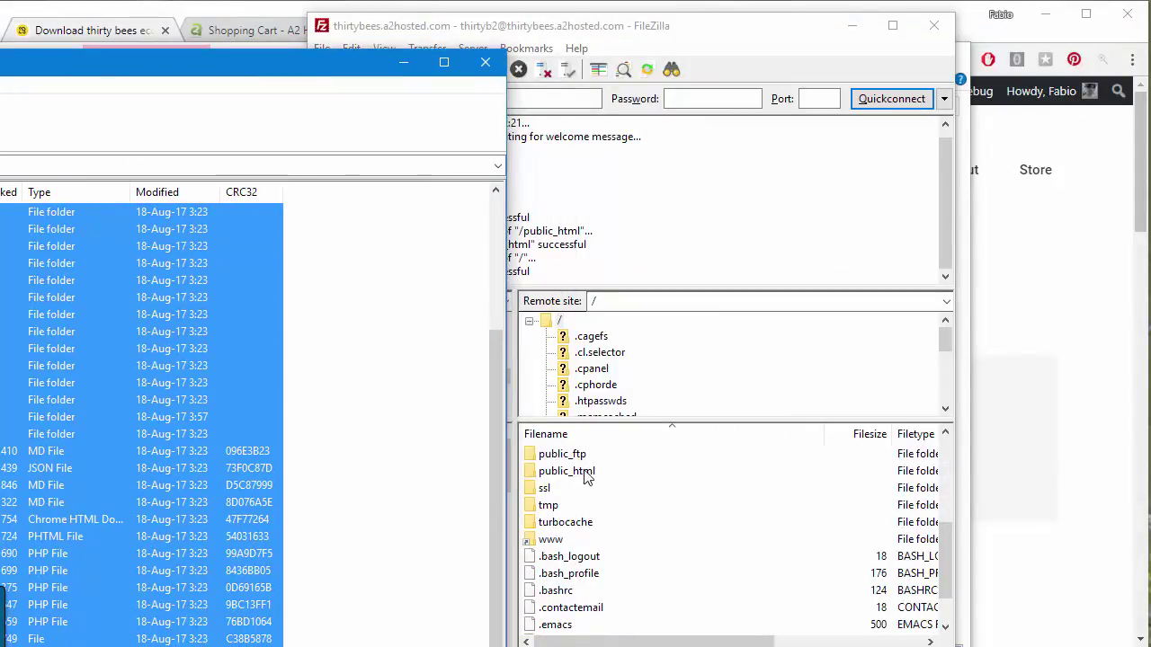
{"action": "left_click_drag", "start_coordinate": [206, 415], "coordinate": [582, 469]}
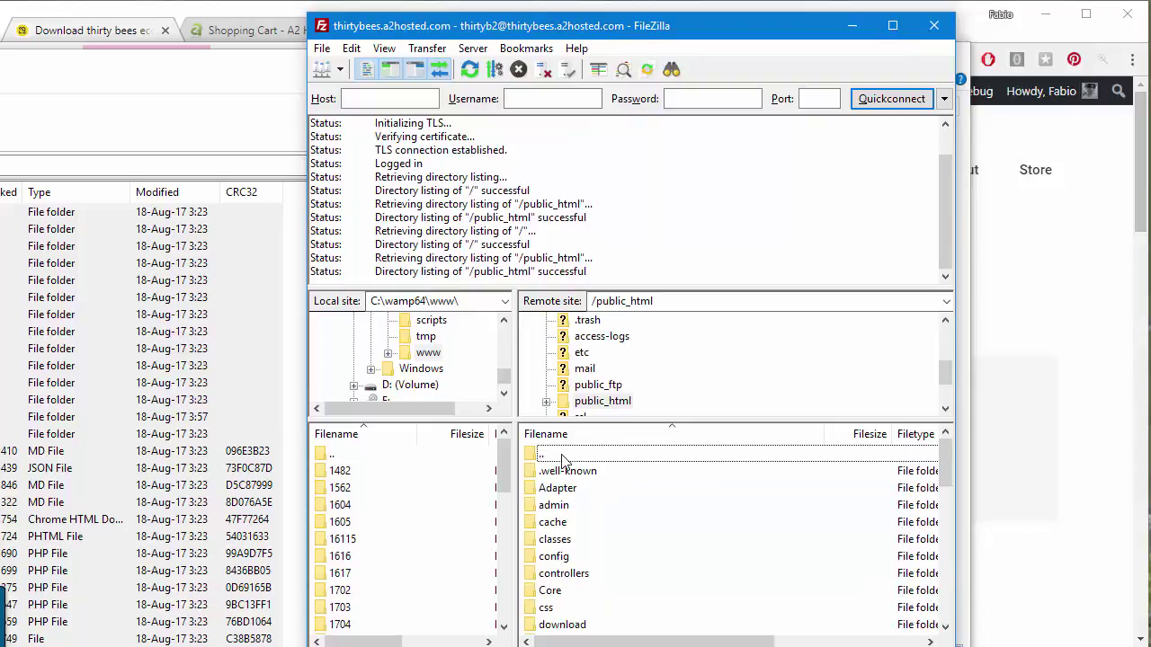
{"action": "double_click", "coordinate": [562, 457]}
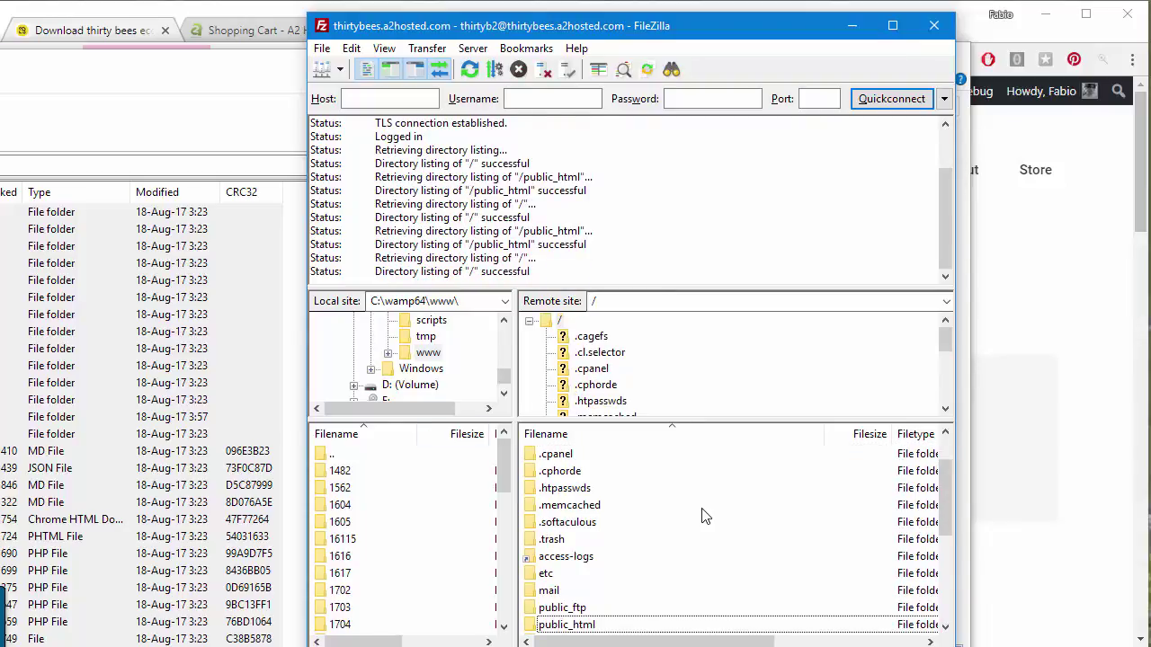
{"action": "double_click", "coordinate": [580, 626]}
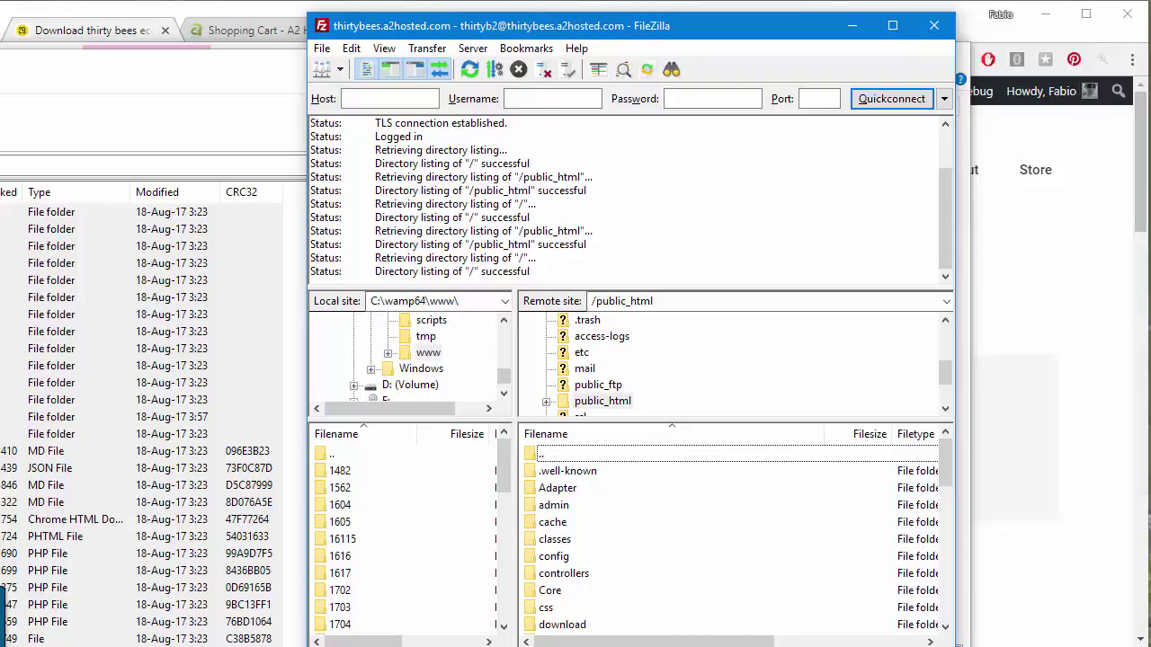
Open public_html in cPanel File Manager, cancel extracting thirtybees-v1.0.3.zip, and switch to the installer.
{"action": "key", "text": "alt+Tab"}
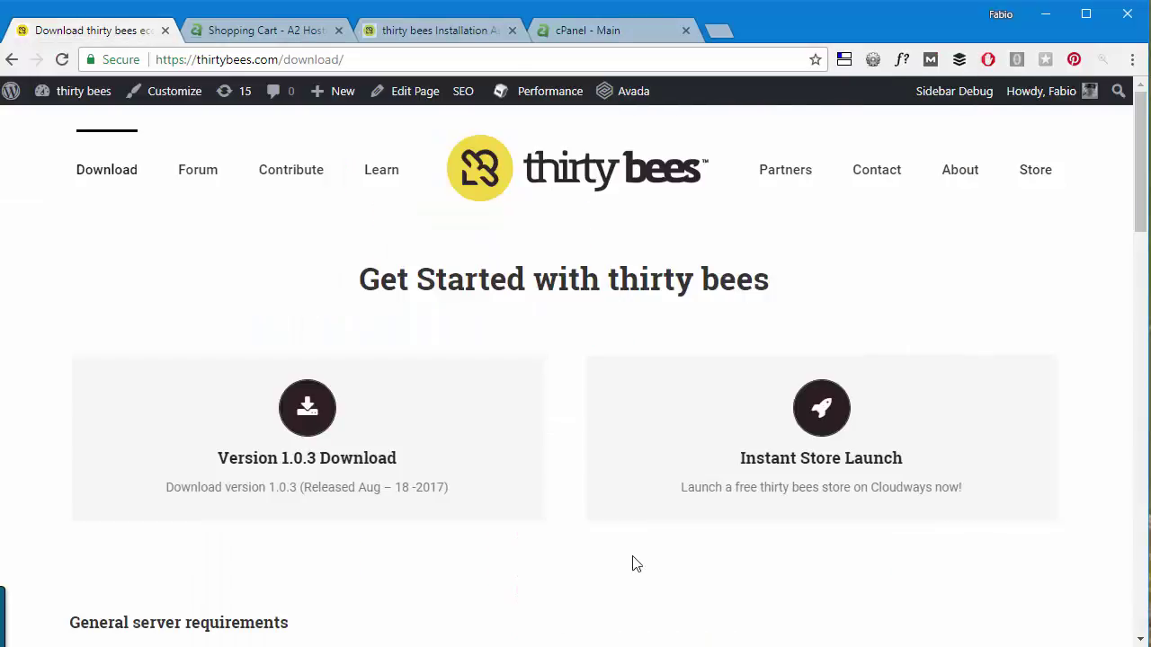
{"action": "left_click", "coordinate": [621, 29]}
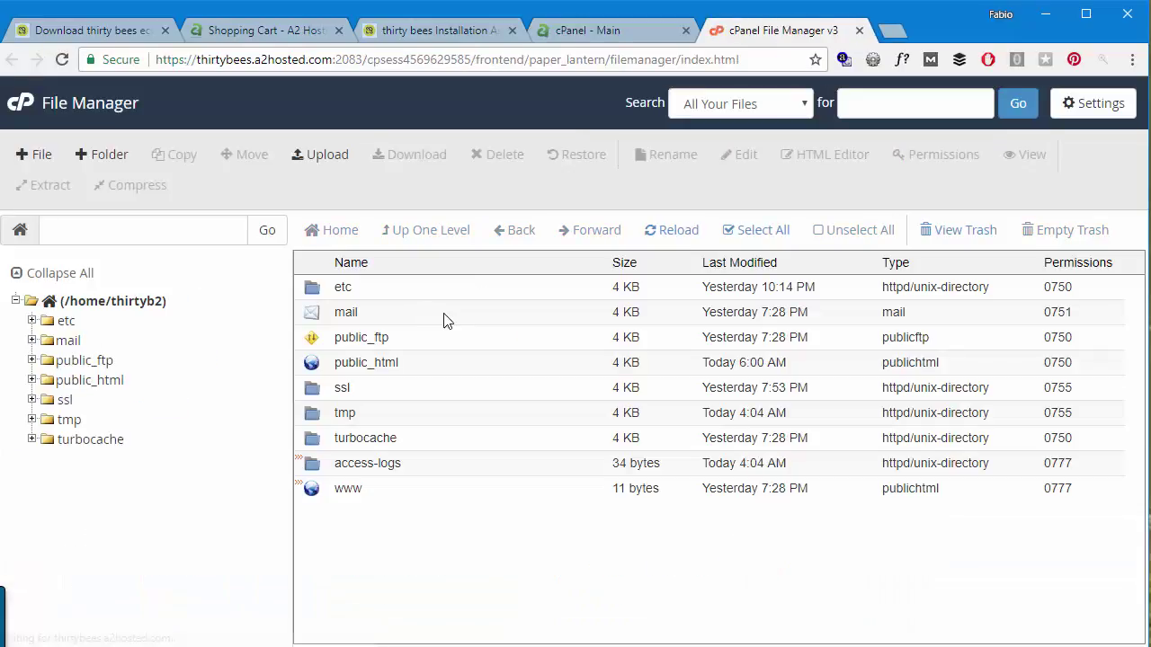
{"action": "double_click", "coordinate": [452, 364]}
{"action": "scroll", "coordinate": [503, 449], "scroll_direction": "down", "scroll_amount": 10}
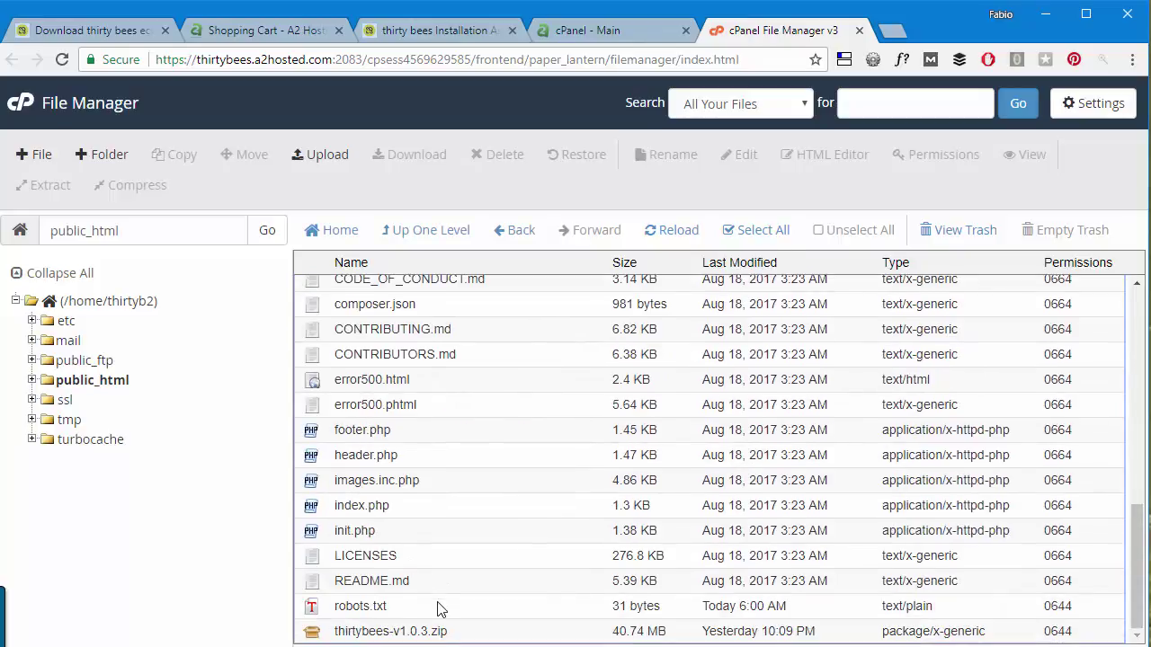
{"action": "left_click", "coordinate": [519, 633]}
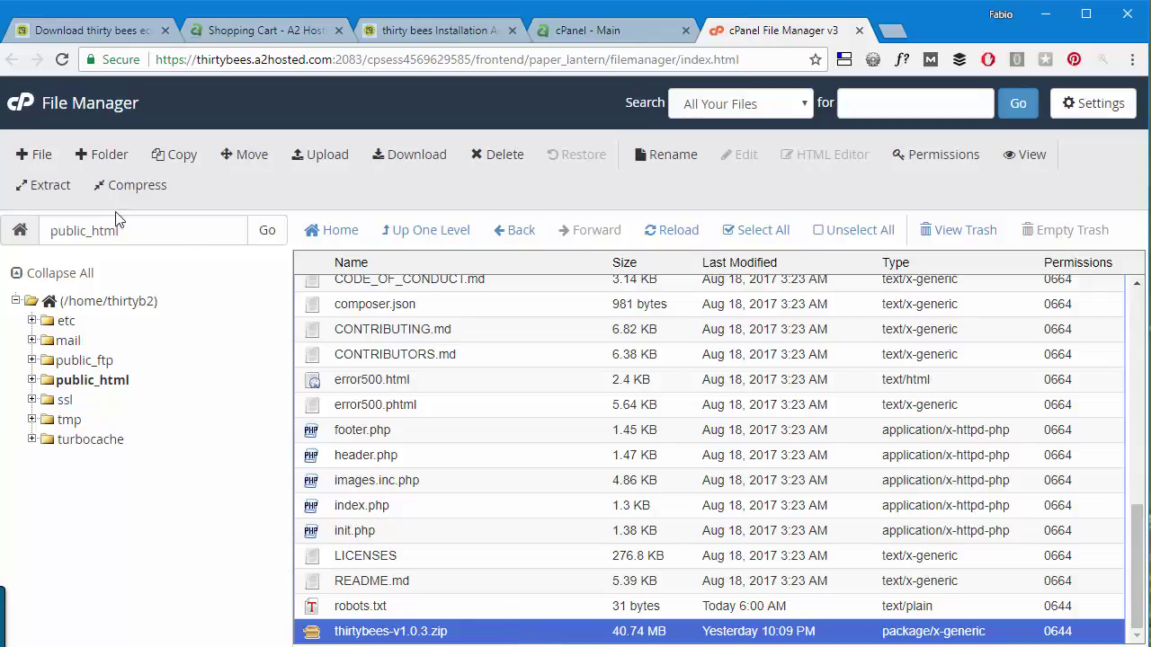
{"action": "left_click", "coordinate": [22, 187]}
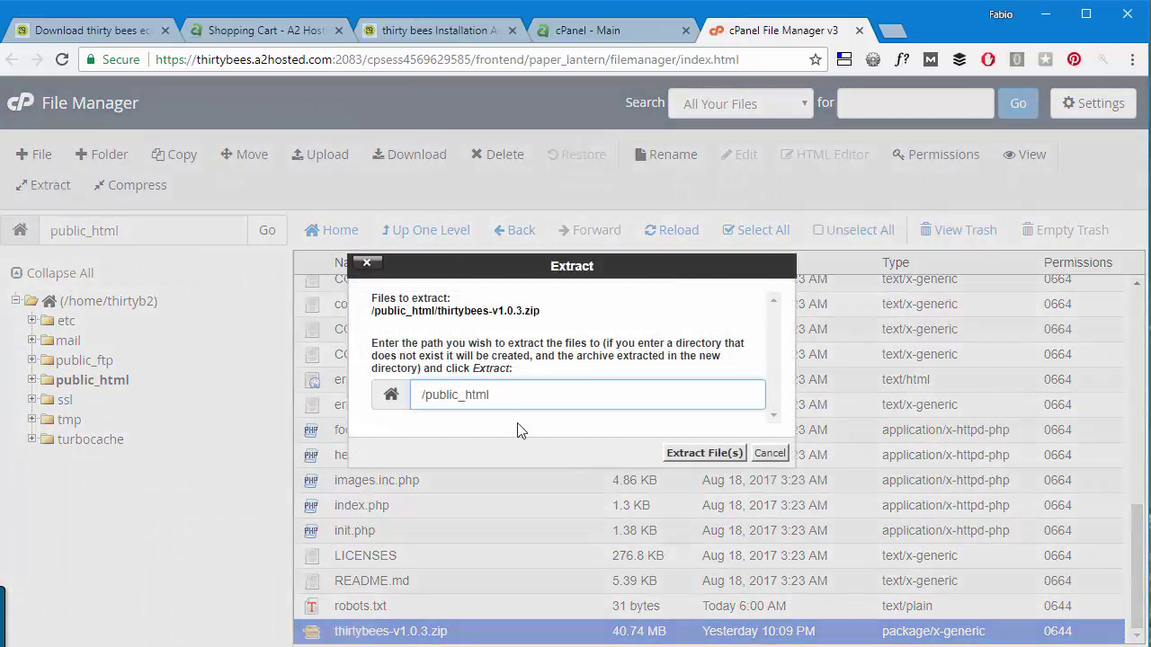
{"action": "left_click", "coordinate": [770, 453]}
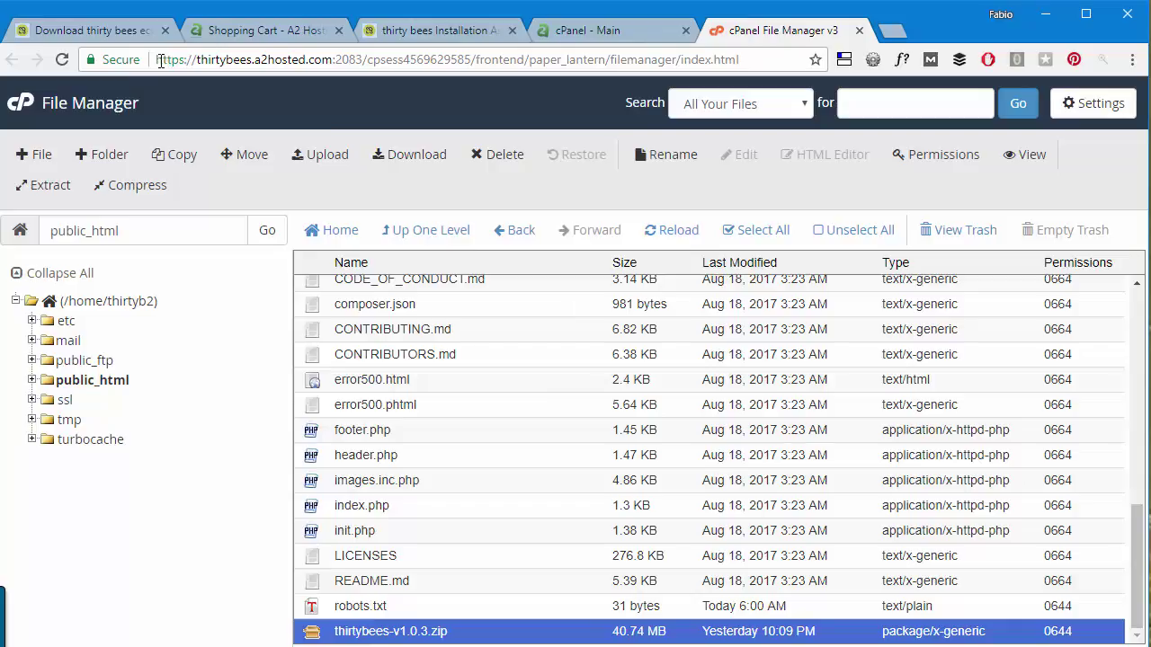
{"action": "left_click", "coordinate": [461, 36]}
Keep the default installer language and agree to the thirty bees licence terms.
{"action": "left_click_drag", "start_coordinate": [461, 36], "coordinate": [113, 34]}
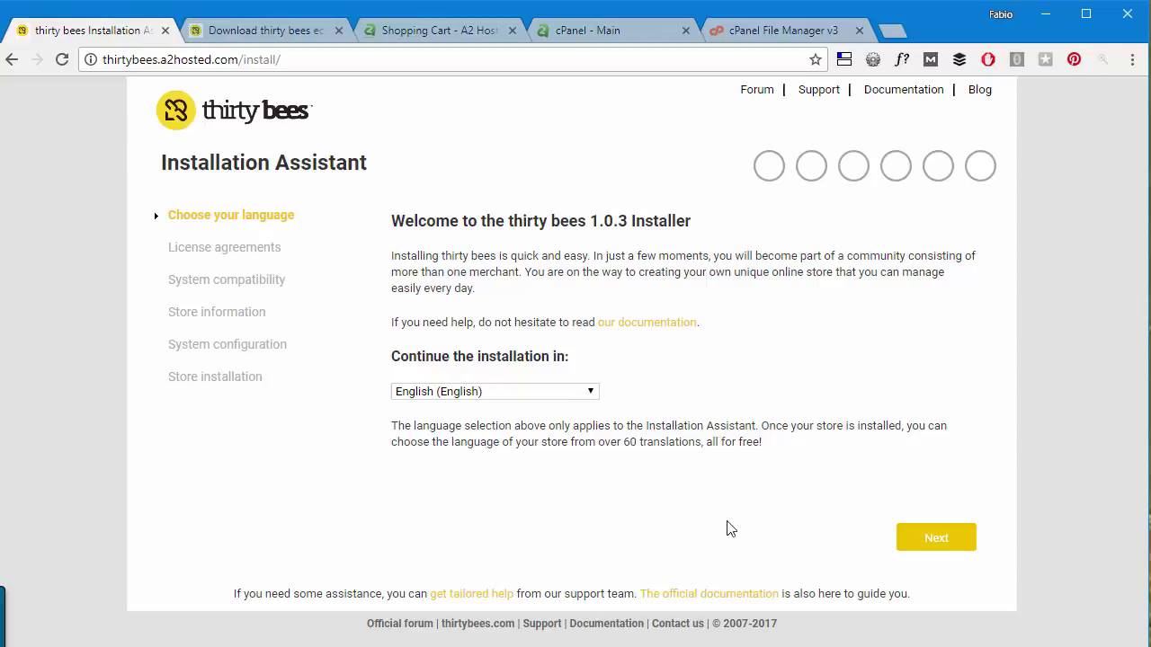
{"action": "left_click", "coordinate": [943, 546]}
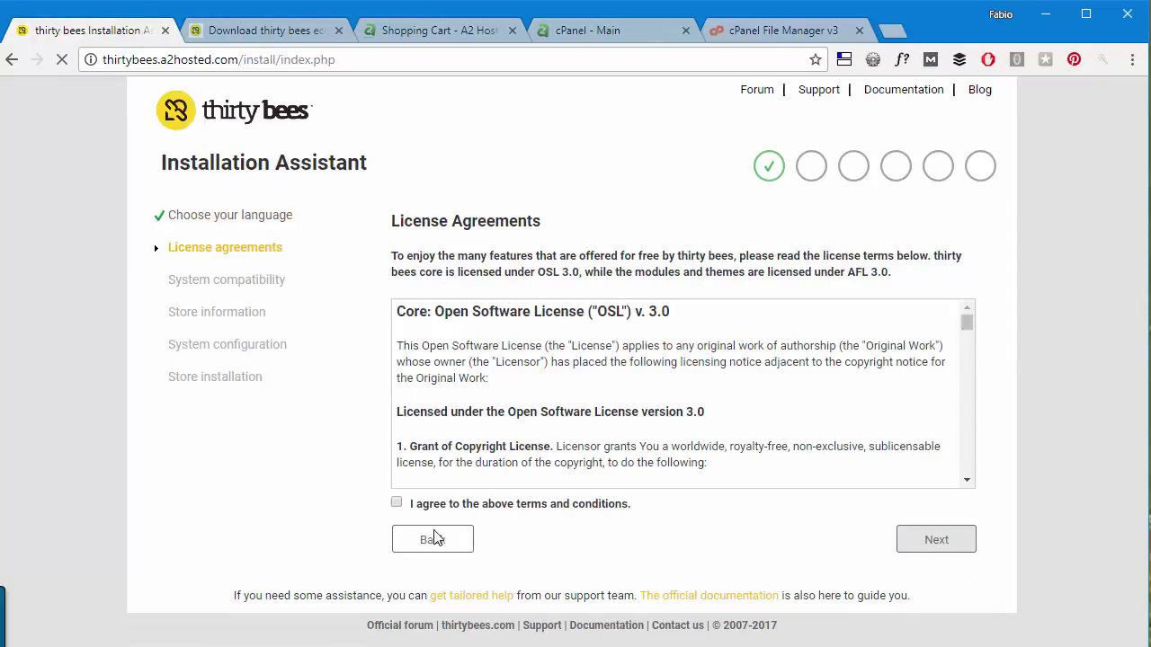
{"action": "left_click", "coordinate": [397, 504]}
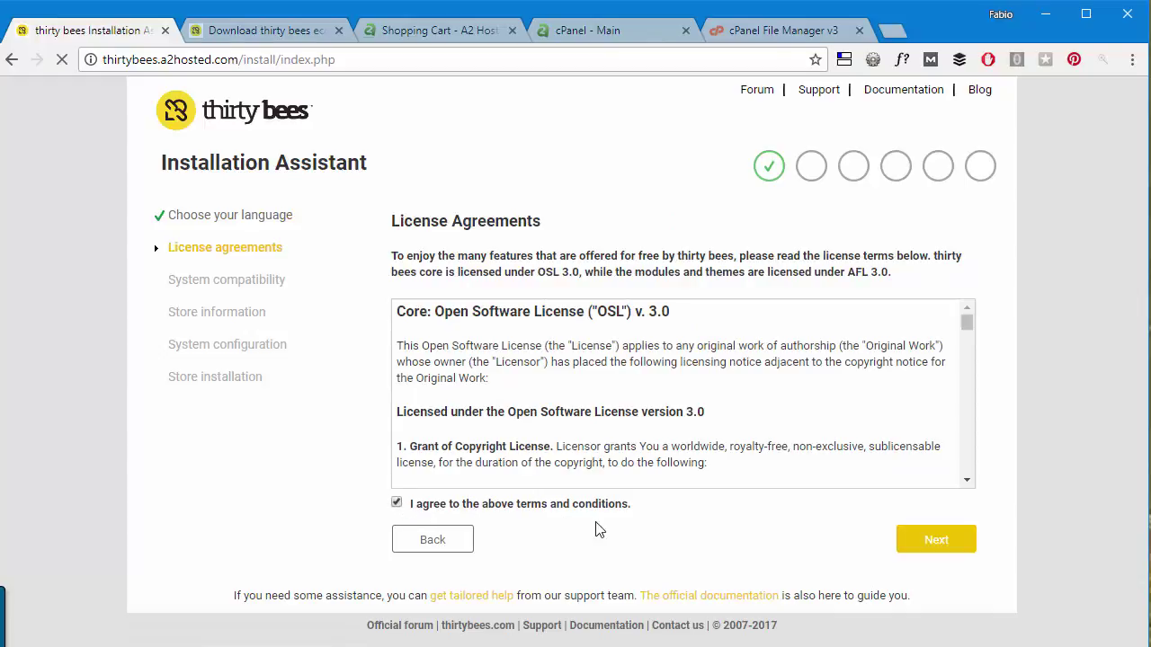
{"action": "left_click", "coordinate": [960, 541]}
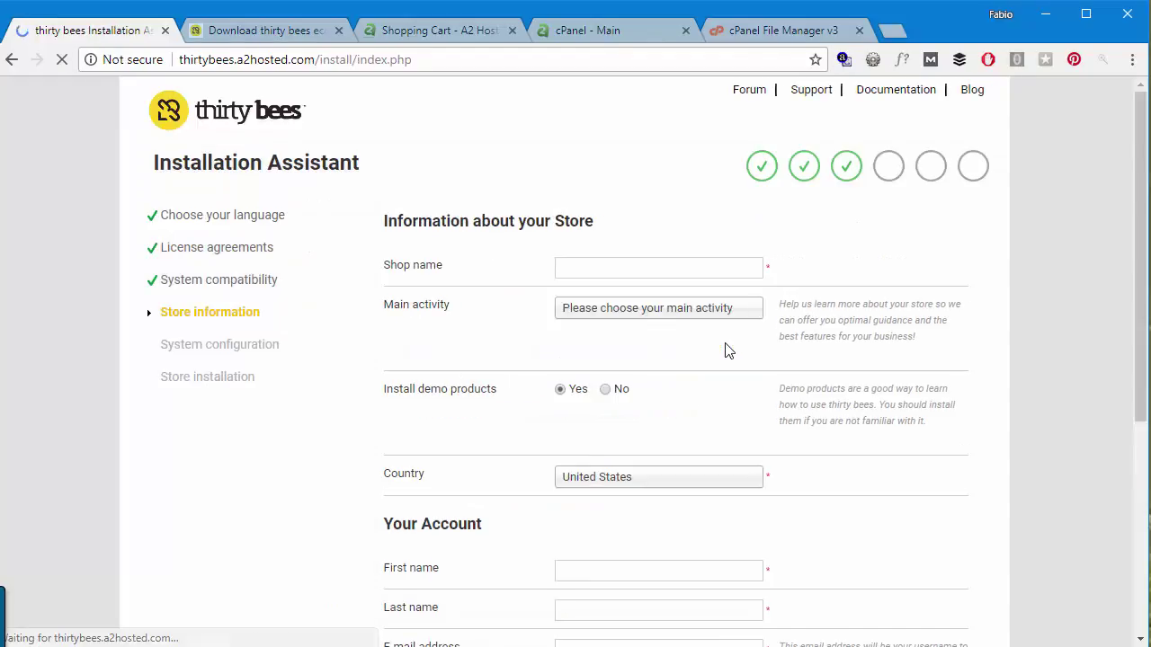
Enter 'thirty' as the shop name.
{"action": "left_click", "coordinate": [633, 266]}
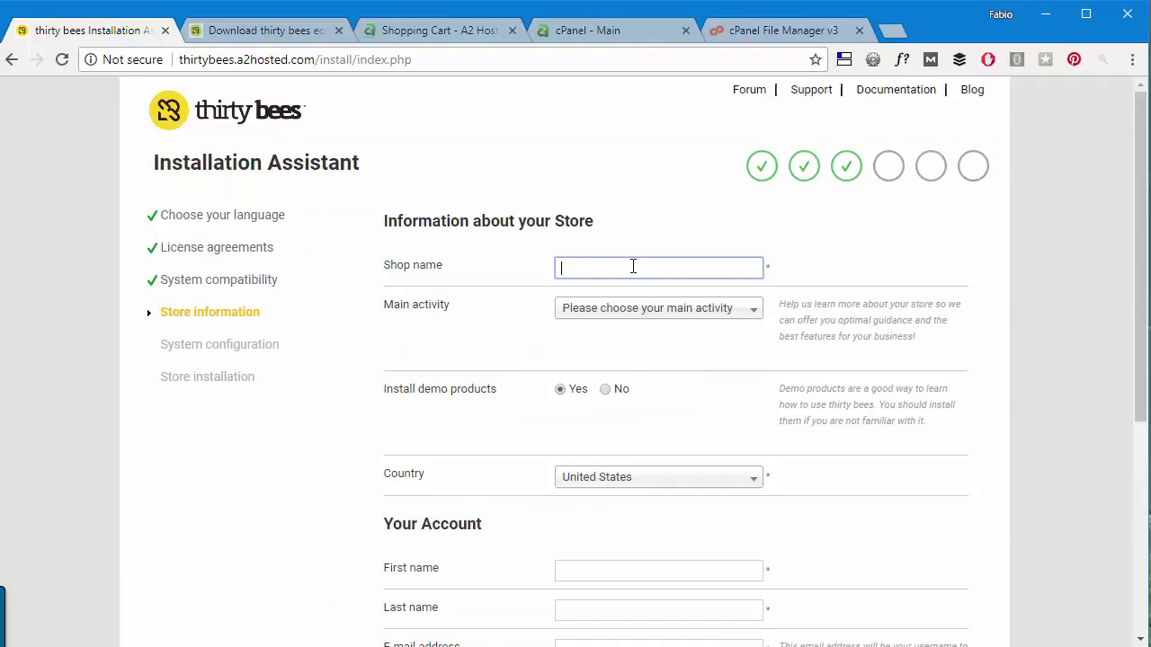
{"action": "type", "text": "thirty"}
{"action": "scroll", "coordinate": [526, 218], "scroll_direction": "down", "scroll_amount": 2}
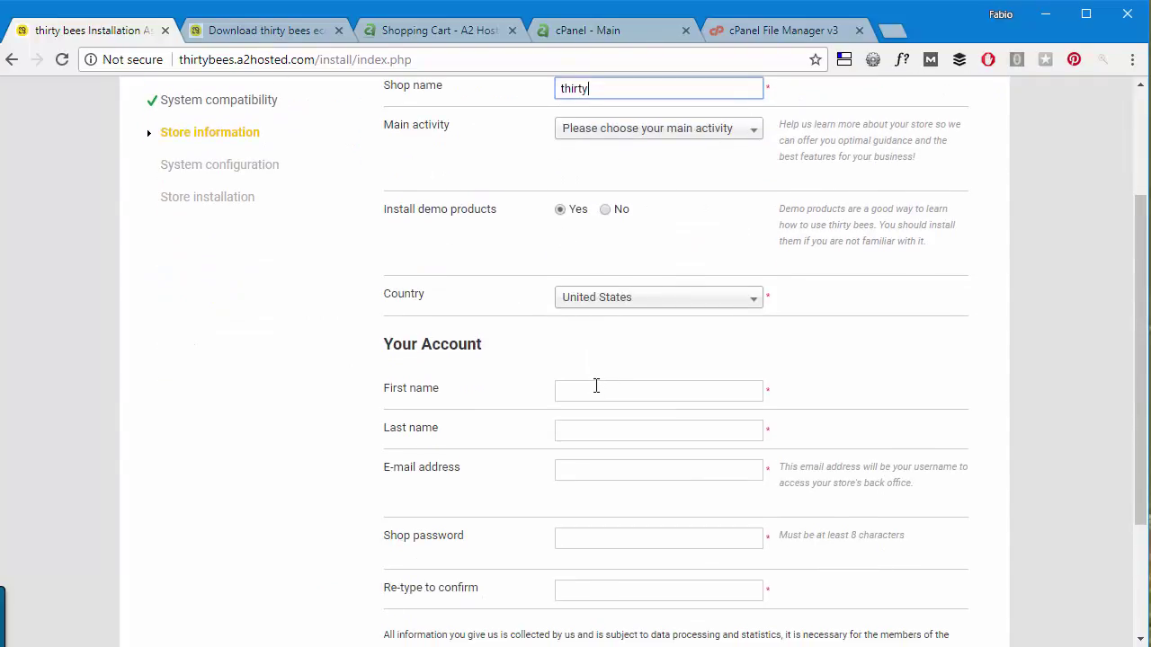
{"action": "scroll", "coordinate": [601, 360], "scroll_direction": "down", "scroll_amount": 2}
Autofill the admin account fields, enter and confirm the password, and submit the store information.
{"action": "left_click", "coordinate": [581, 261]}
{"action": "type", "text": "F"}
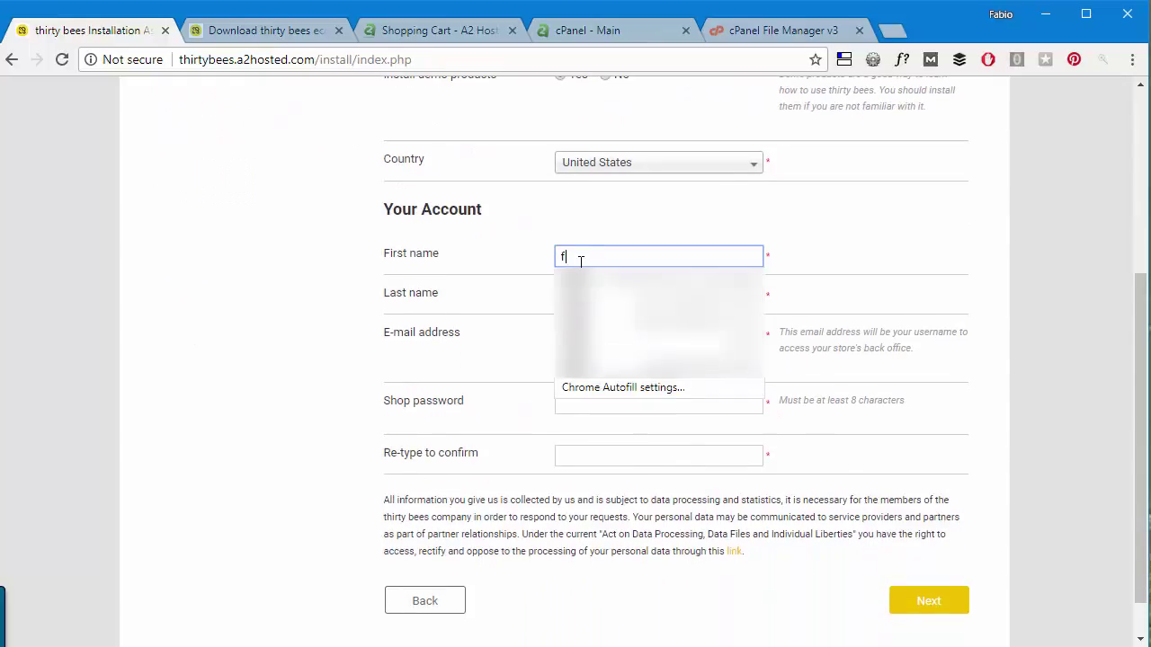
{"action": "key", "text": "Down"}
{"action": "key", "text": "Return"}
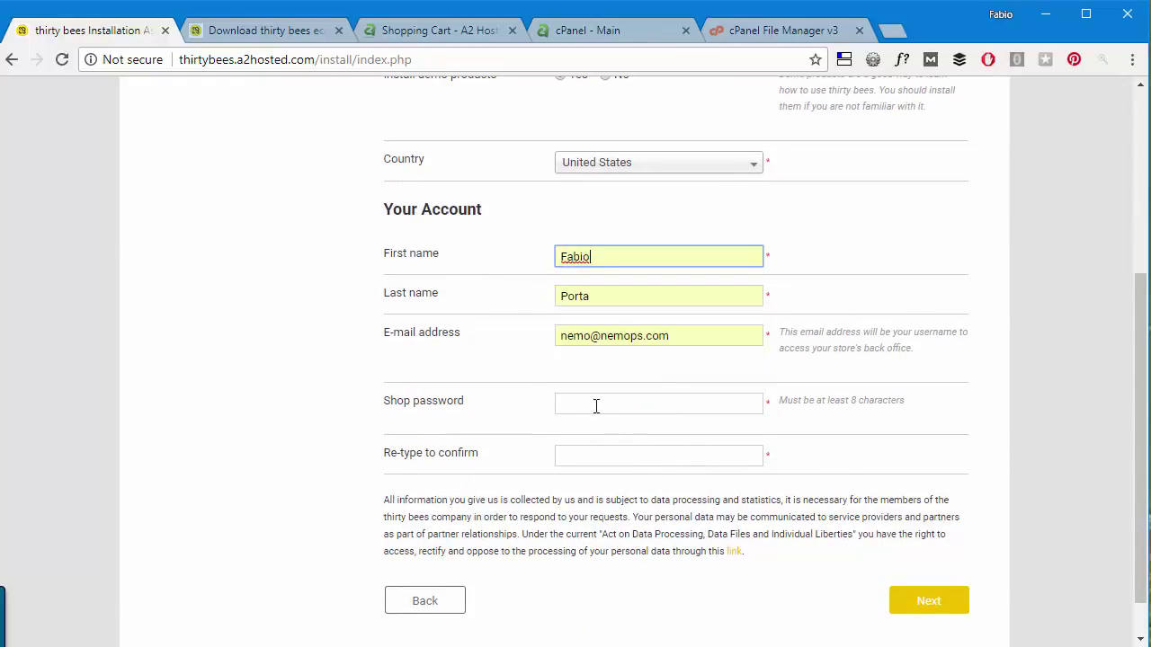
{"action": "left_click", "coordinate": [594, 401]}
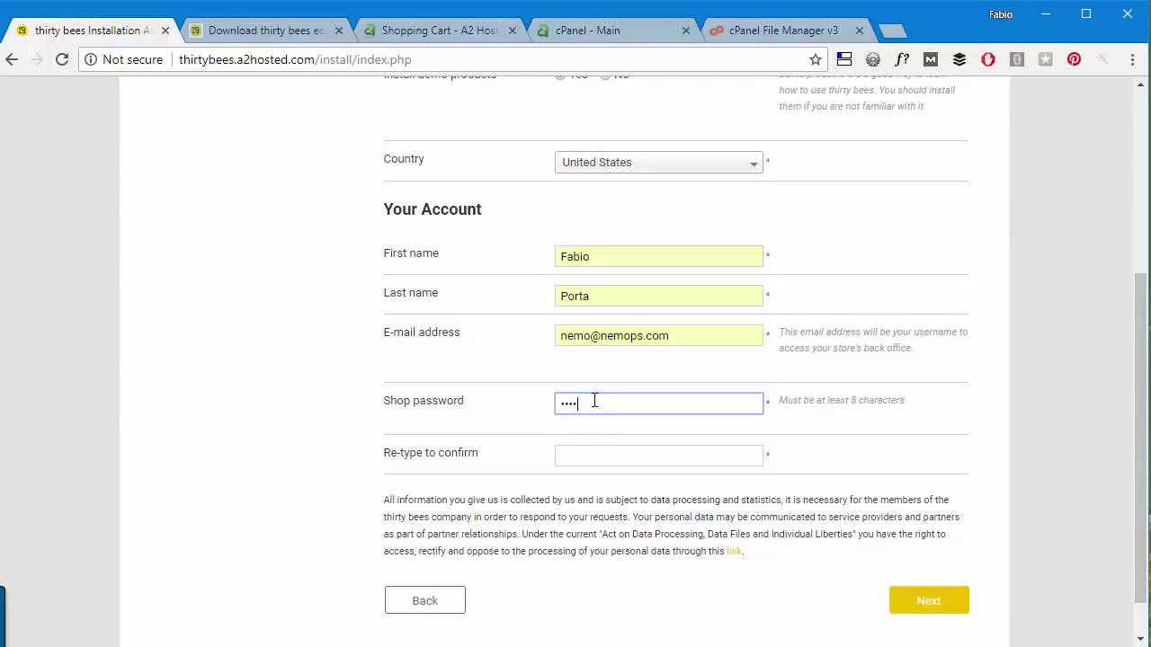
{"action": "key", "text": "Tab"}
{"action": "type", "text": "••"}
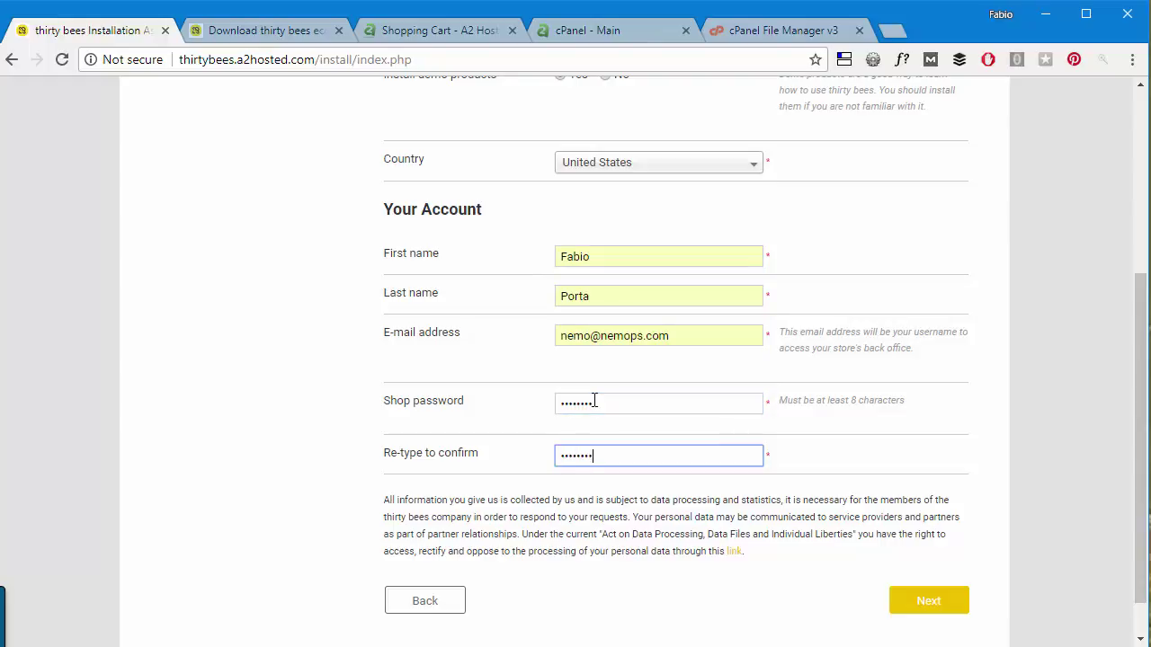
{"action": "left_click", "coordinate": [930, 600]}
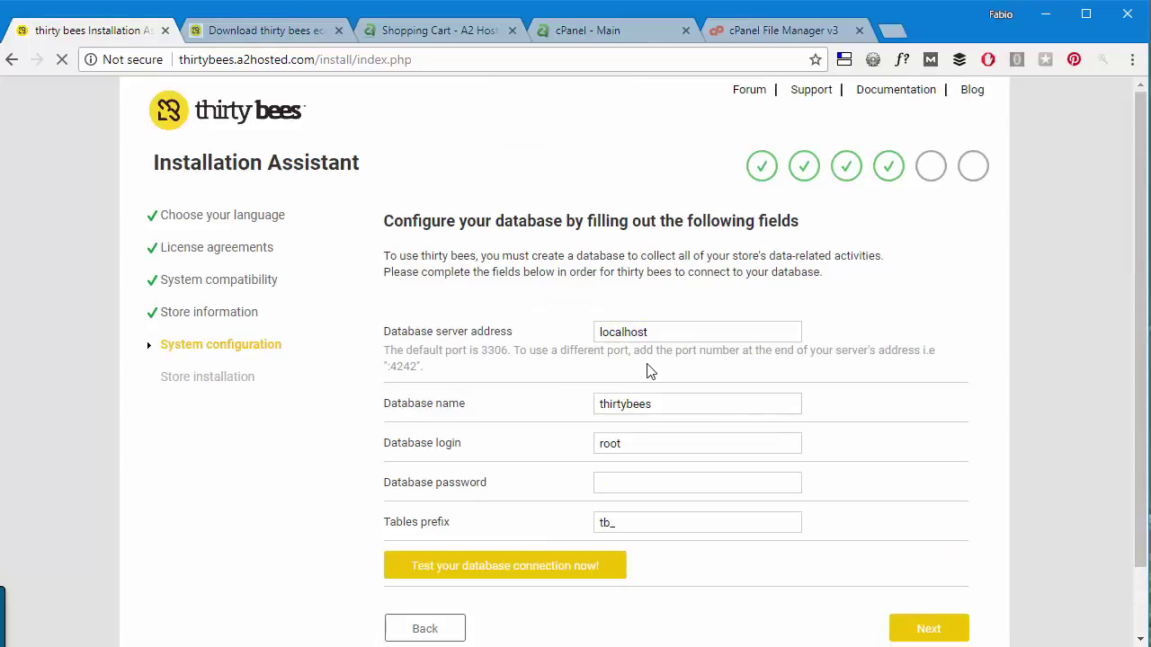
{"action": "scroll", "coordinate": [456, 396], "scroll_direction": "down", "scroll_amount": 1}
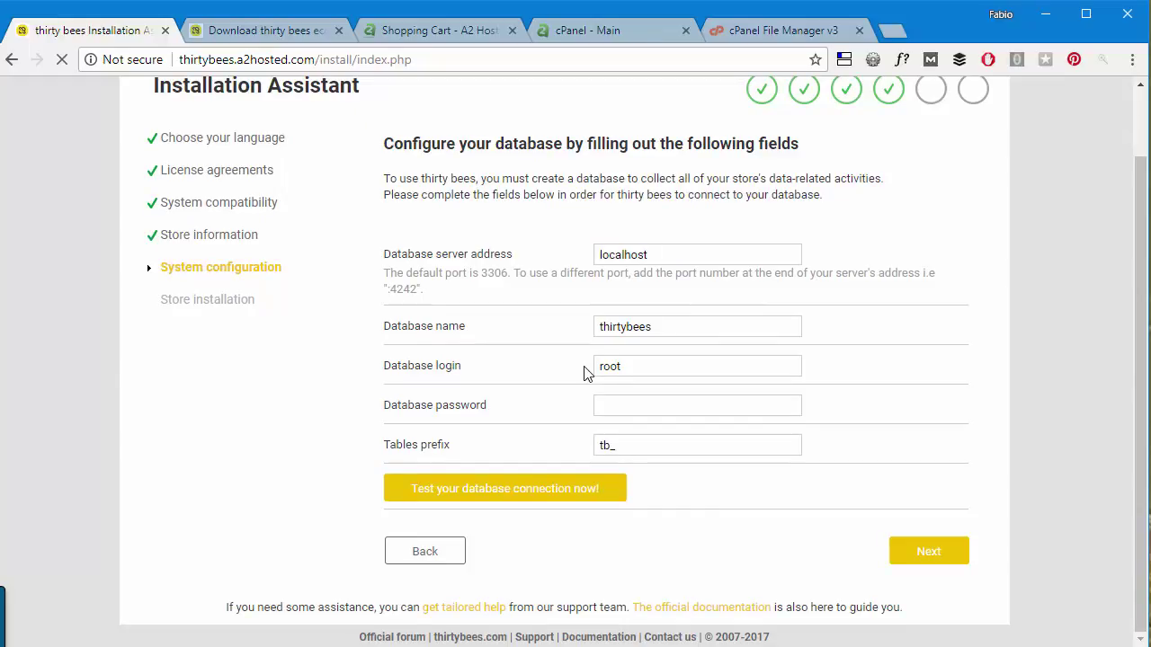
Find and open the MySQL Database Wizard from the cPanel home page.
{"action": "left_click", "coordinate": [584, 31]}
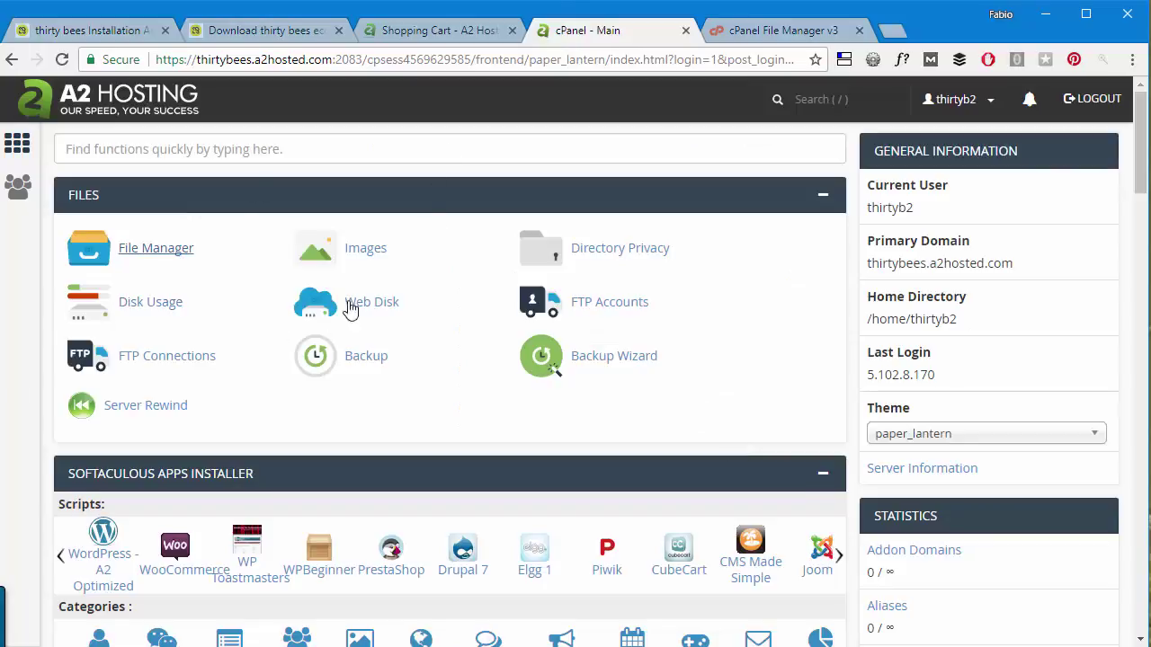
{"action": "scroll", "coordinate": [279, 241], "scroll_direction": "down", "scroll_amount": 2}
{"action": "scroll", "coordinate": [279, 241], "scroll_direction": "down", "scroll_amount": 1}
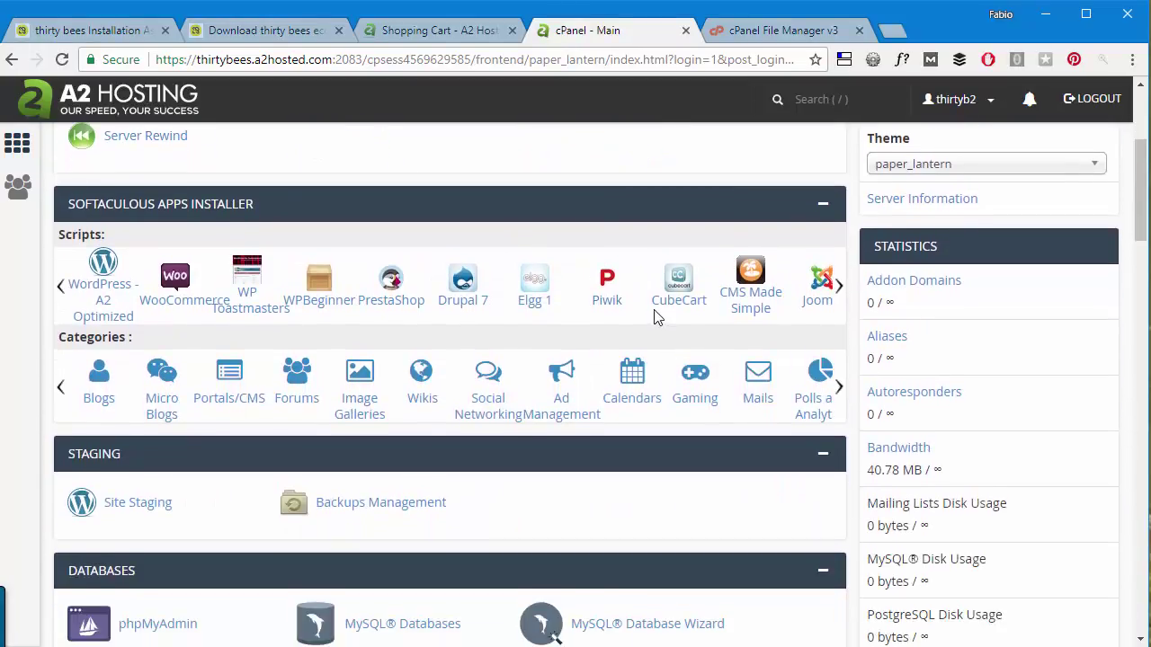
{"action": "key", "text": "ctrl+f"}
{"action": "type", "text": "mysql"}
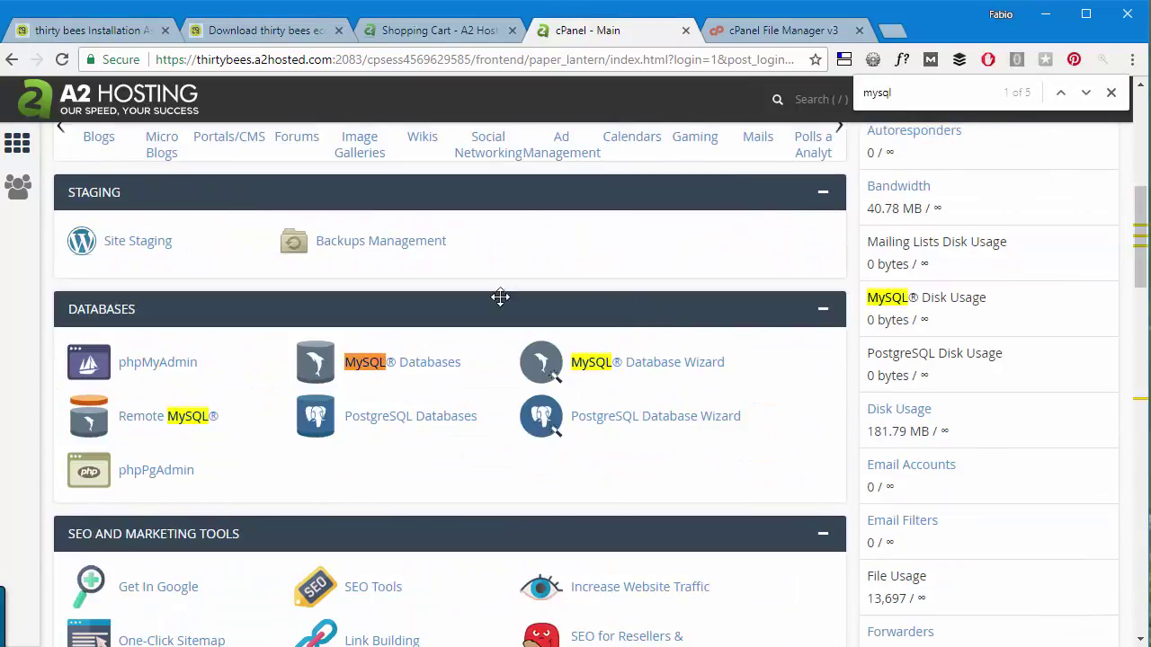
{"action": "left_click", "coordinate": [653, 363]}
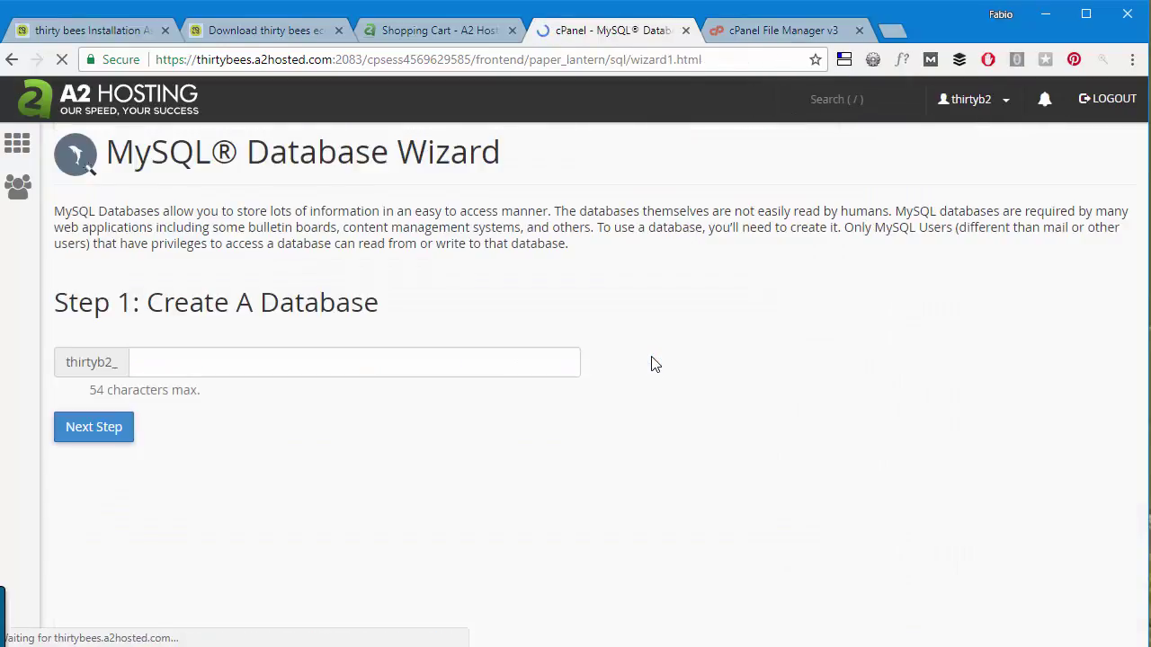
Create the database named dev (thirtyb2_dev).
{"action": "left_click", "coordinate": [197, 367]}
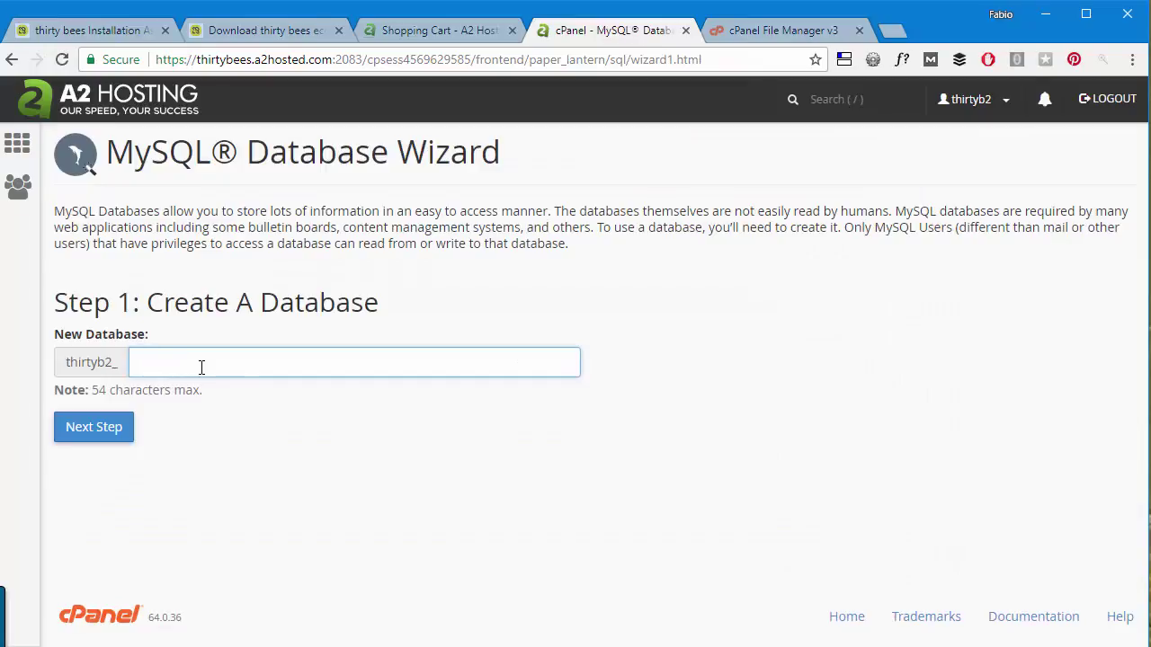
{"action": "type", "text": "dev"}
{"action": "left_click", "coordinate": [180, 458]}
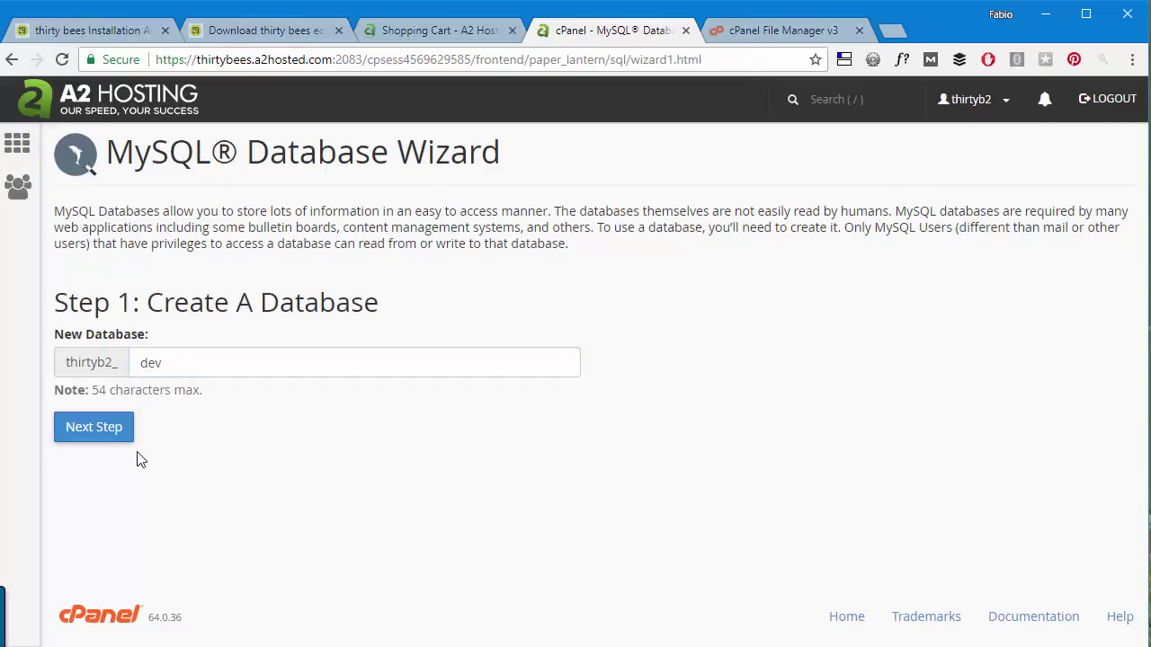
{"action": "left_click", "coordinate": [94, 430]}
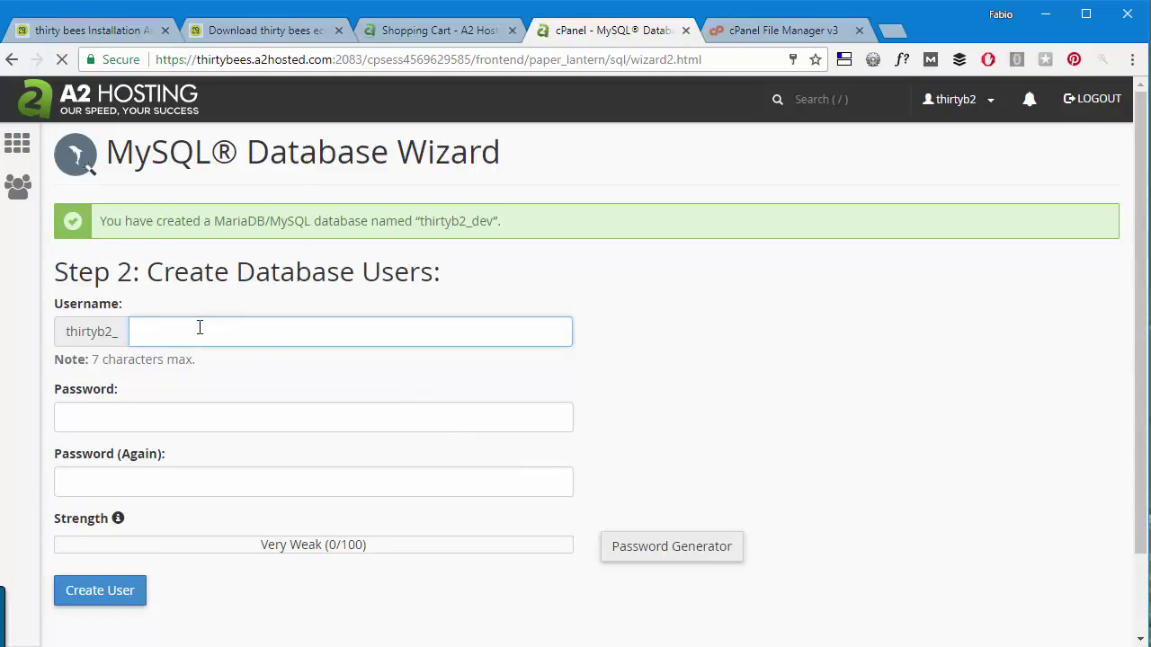
Create database user dev with a generated strong password, saved in the browser.
{"action": "left_click", "coordinate": [200, 329]}
{"action": "type", "text": "dev"}
{"action": "left_click", "coordinate": [154, 411]}
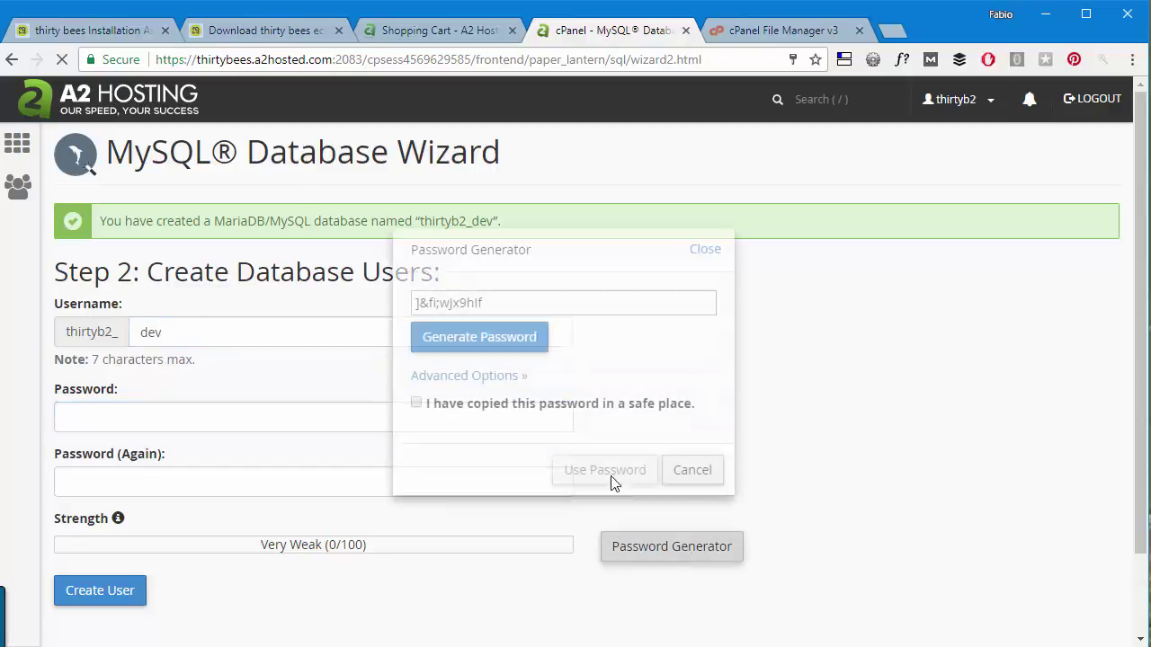
{"action": "left_click", "coordinate": [588, 306]}
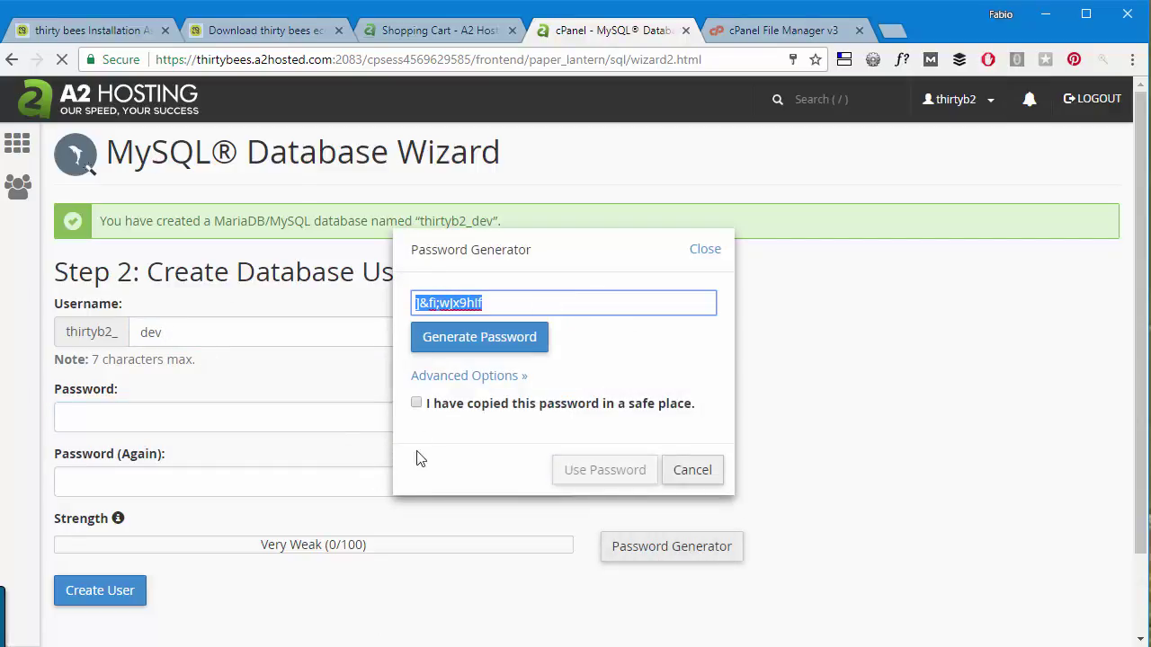
{"action": "left_click", "coordinate": [416, 404]}
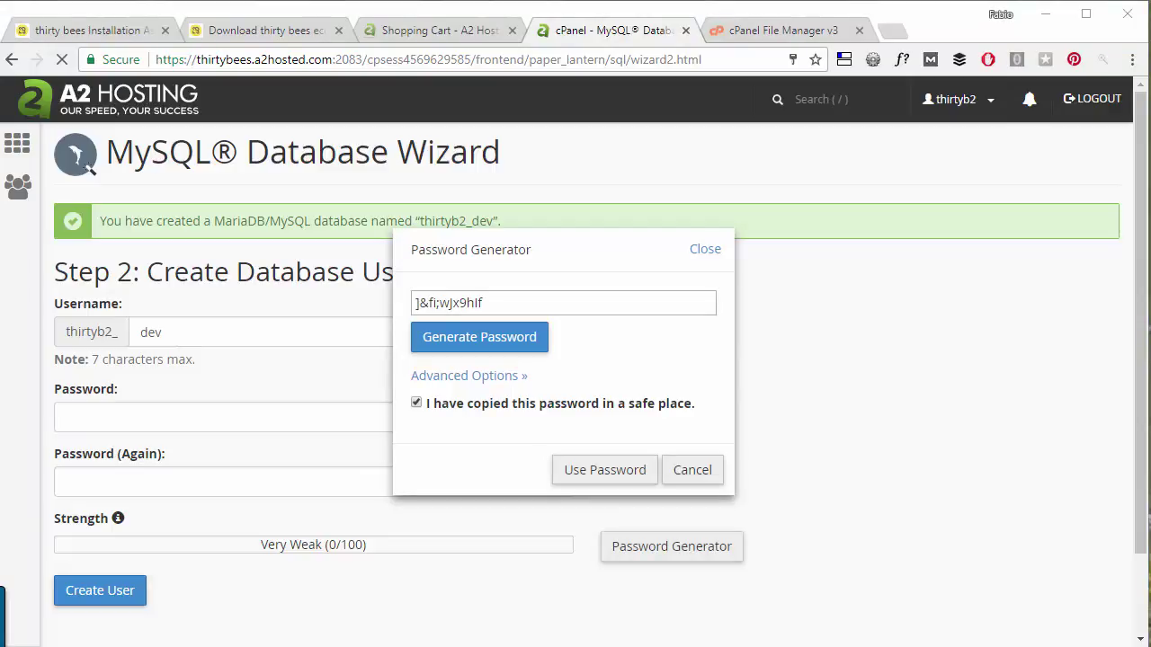
{"action": "left_click", "coordinate": [606, 475]}
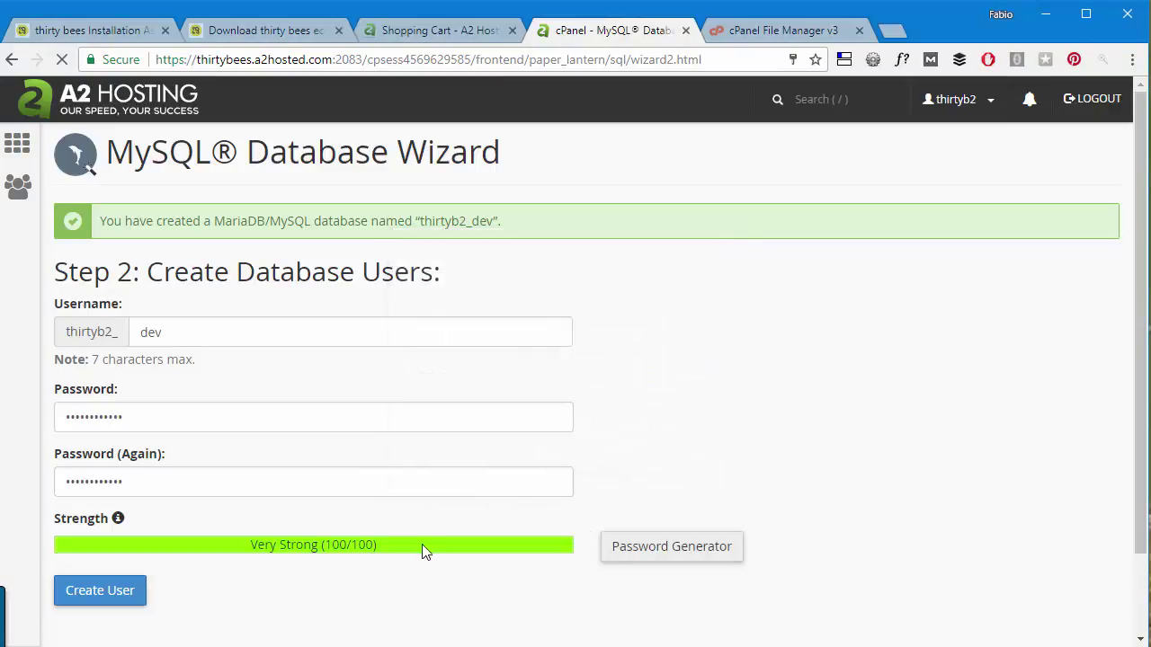
{"action": "left_click", "coordinate": [71, 594]}
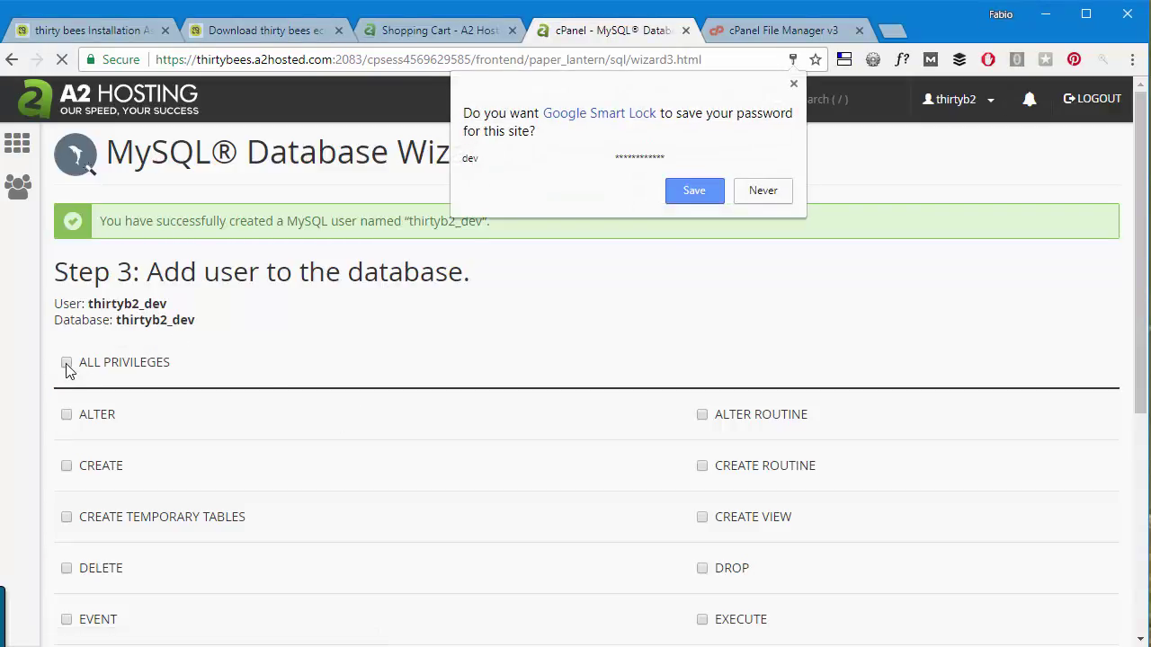
{"action": "left_click", "coordinate": [697, 191]}
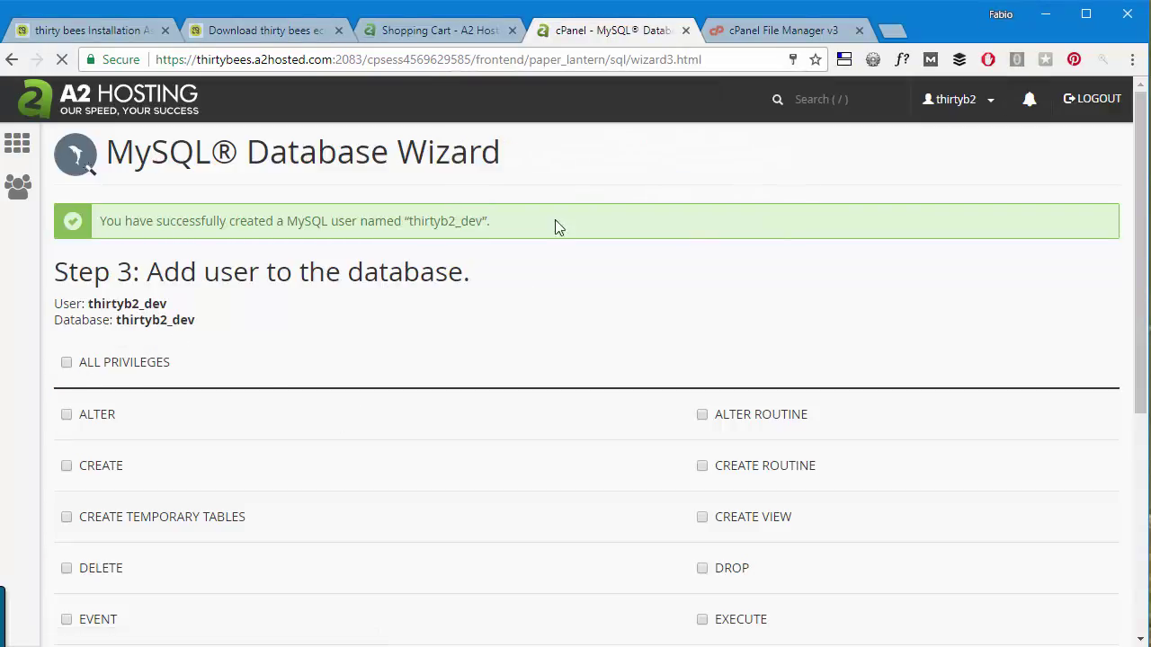
Grant thirtyb2_dev ALL PRIVILEGES and add the user to the database.
{"action": "left_click", "coordinate": [65, 363]}
{"action": "scroll", "coordinate": [164, 236], "scroll_direction": "down", "scroll_amount": 2}
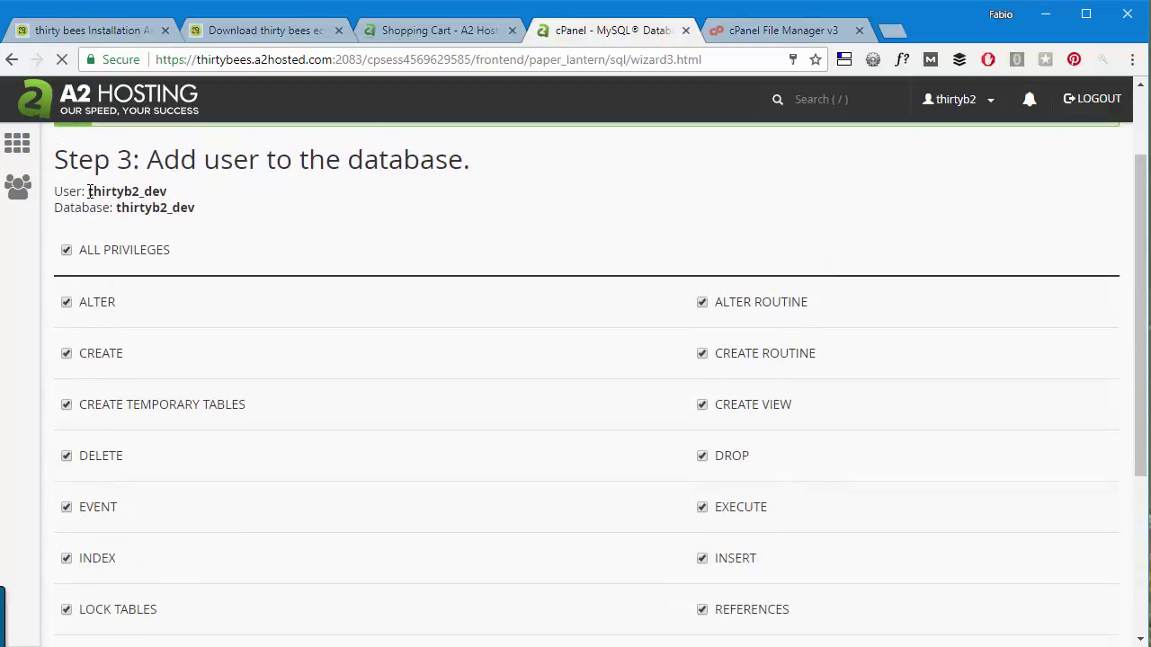
{"action": "left_click_drag", "start_coordinate": [90, 192], "coordinate": [199, 203]}
{"action": "key", "text": "ctrl+c"}
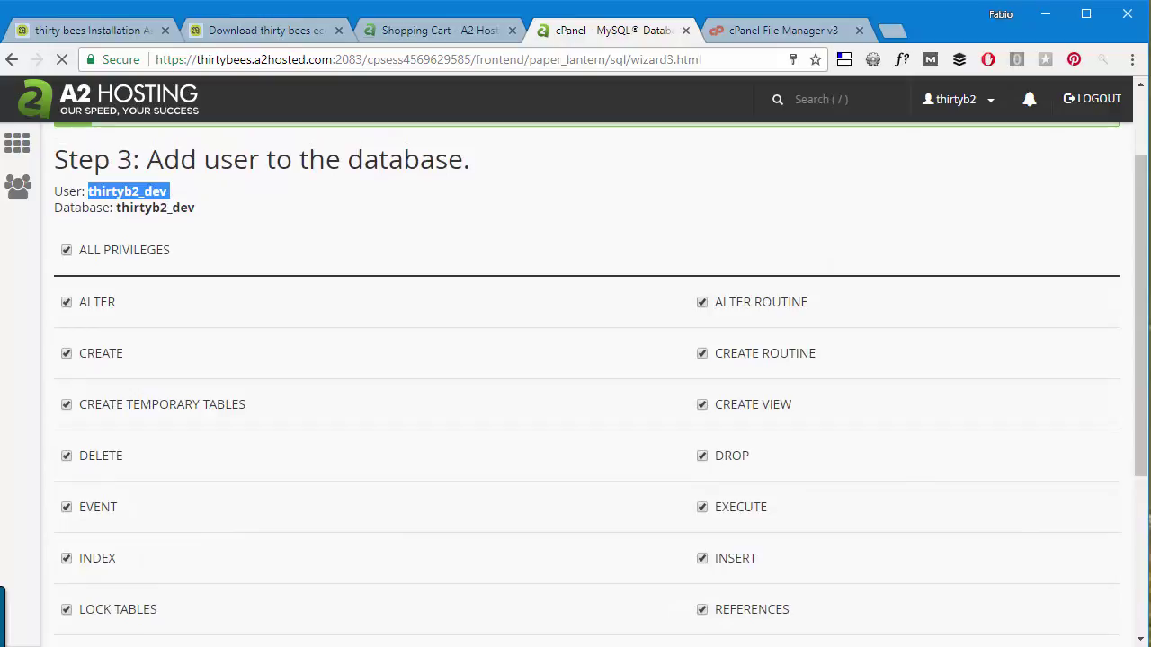
{"action": "key", "text": "alt+Tab"}
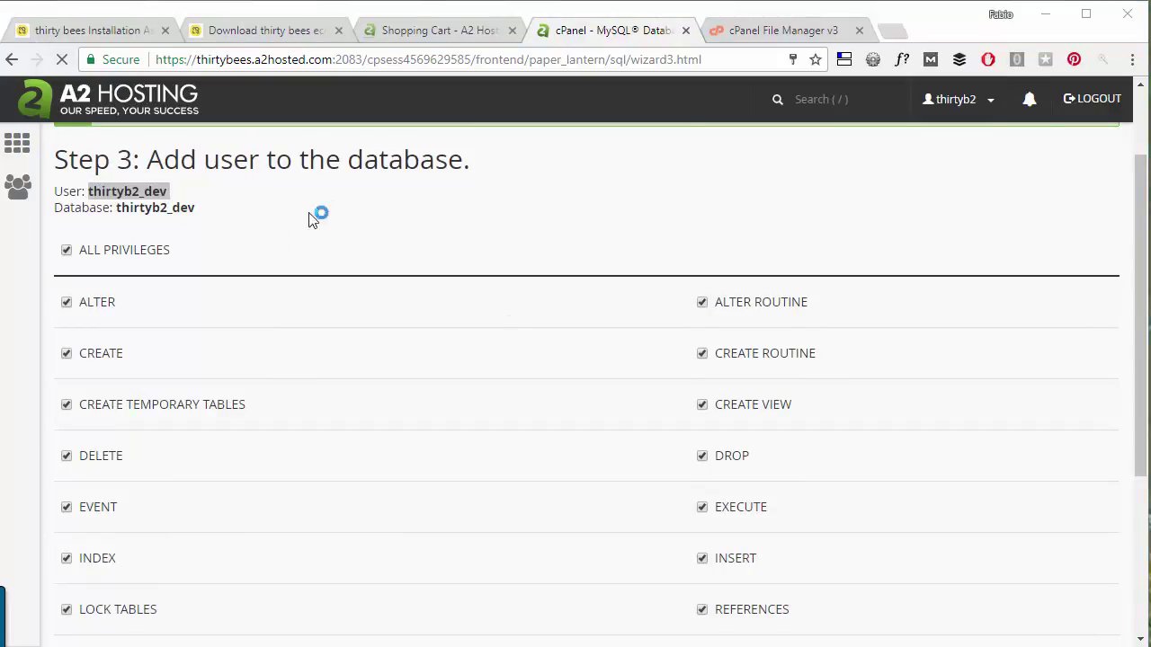
{"action": "scroll", "coordinate": [256, 322], "scroll_direction": "down", "scroll_amount": 3}
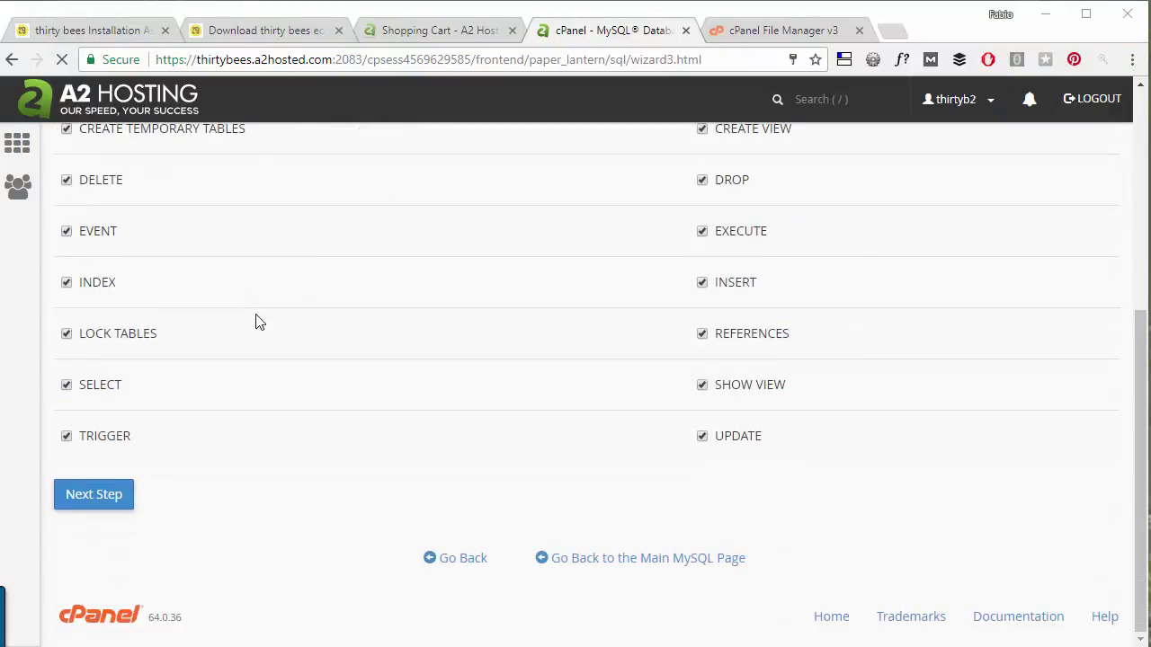
{"action": "left_click", "coordinate": [98, 500]}
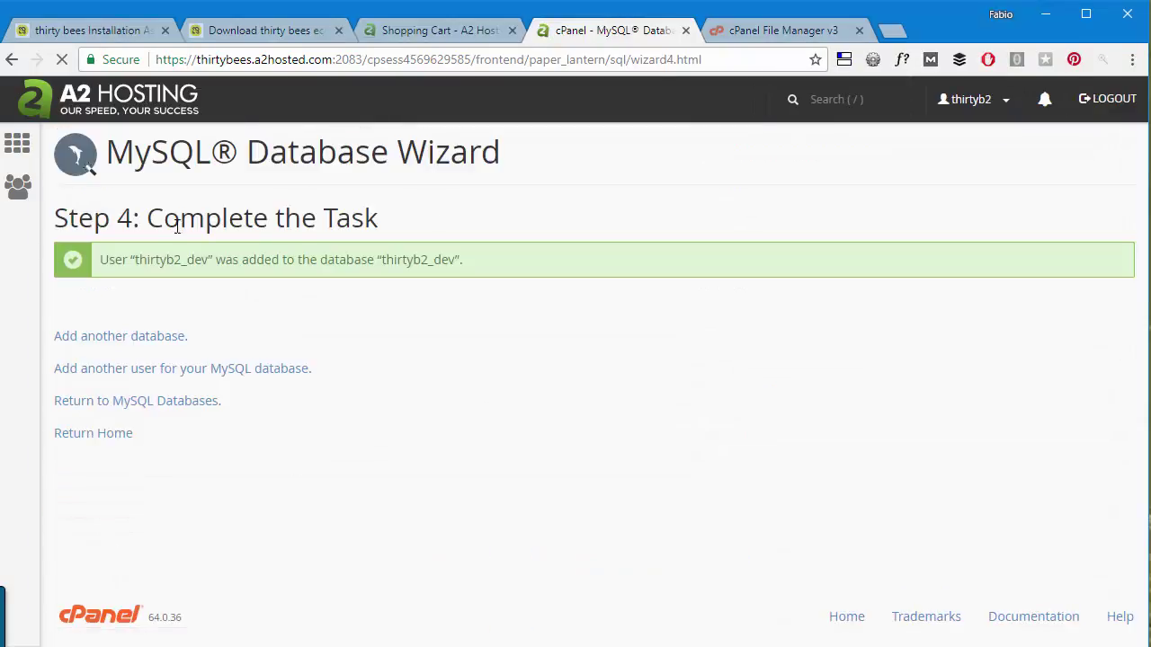
Enter thirtyb2_dev as the database name and the new database user as login.
{"action": "left_click", "coordinate": [85, 29]}
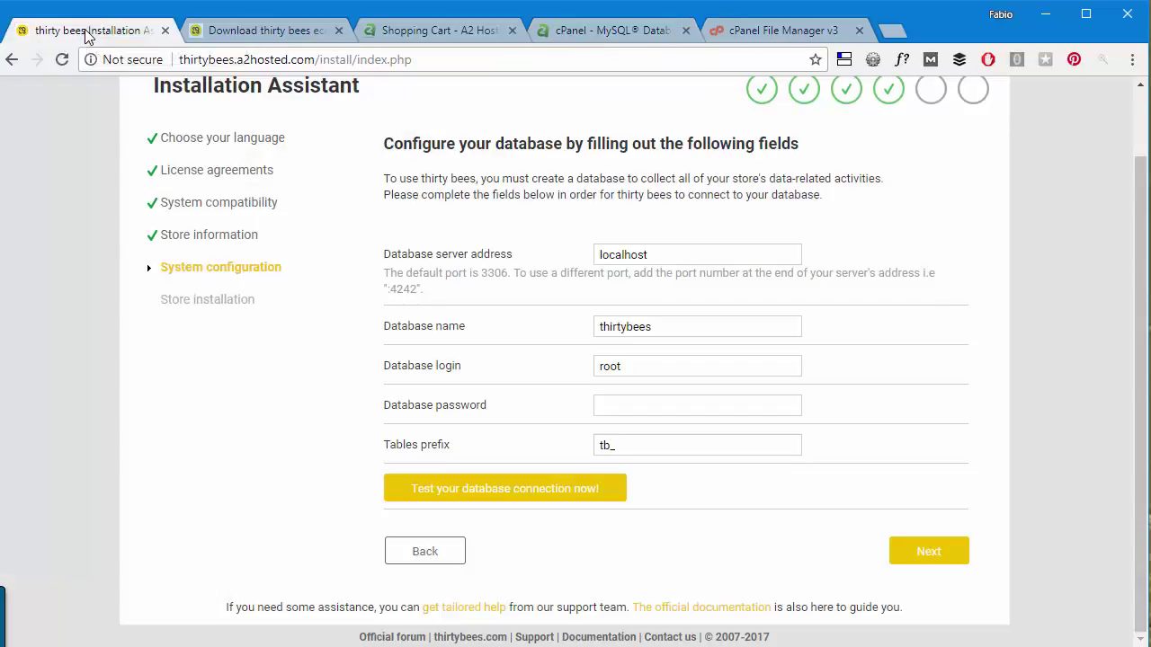
{"action": "double_click", "coordinate": [695, 326]}
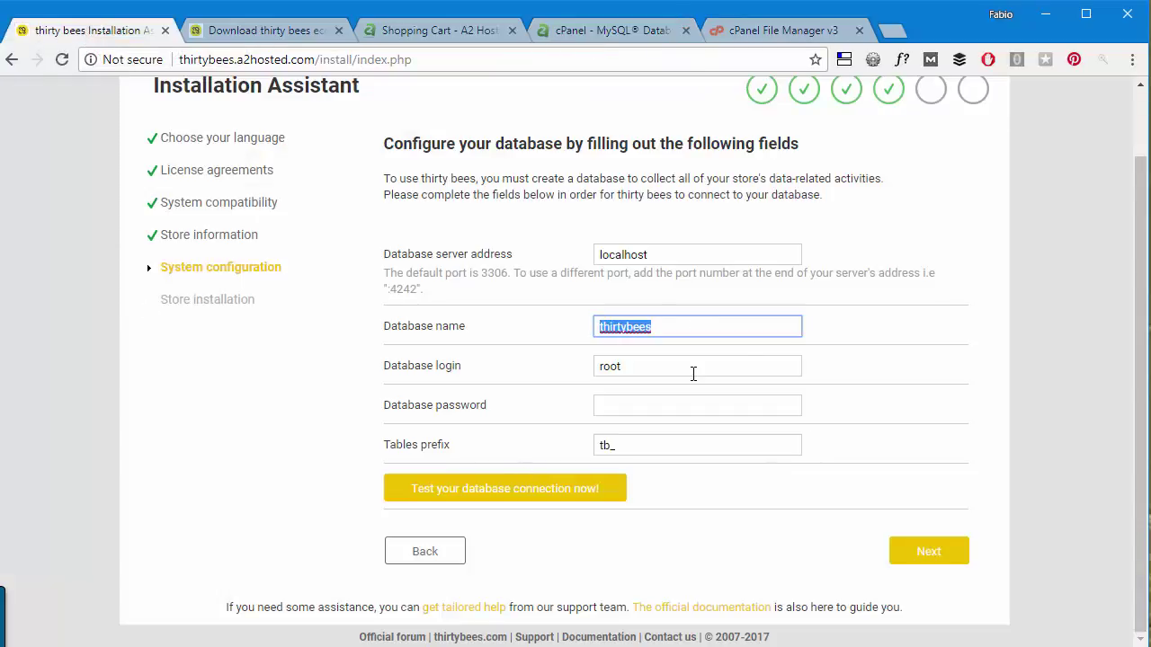
{"action": "key", "text": "ctrl+v"}
{"action": "key", "text": "BackSpace"}
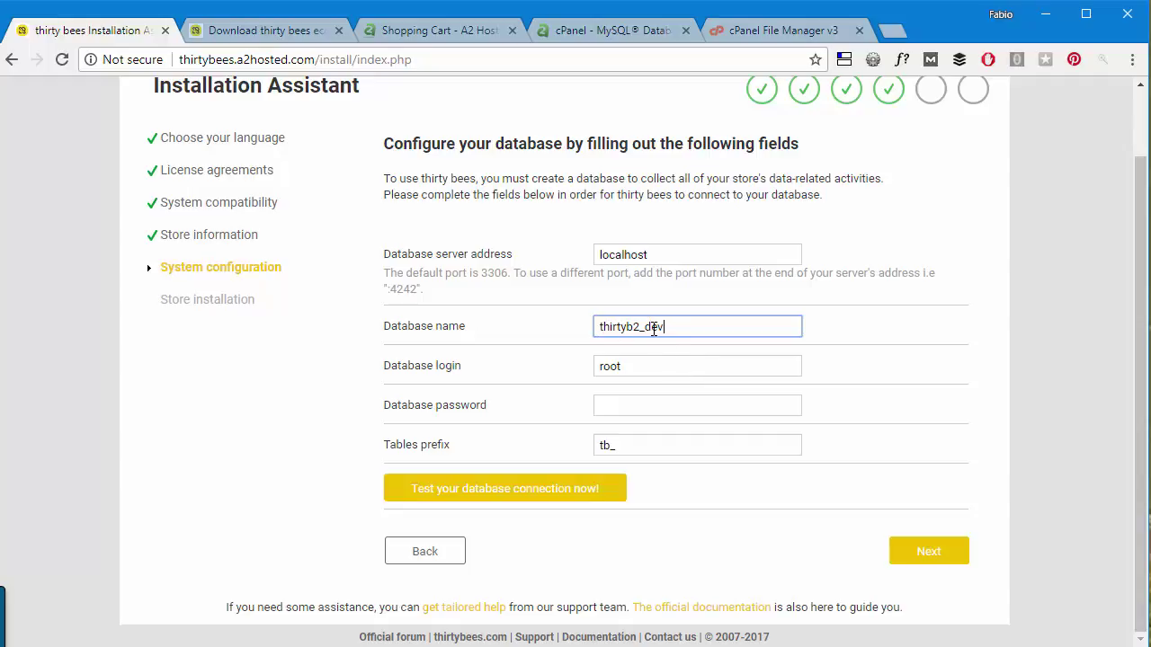
{"action": "double_click", "coordinate": [663, 371]}
{"action": "key", "text": "ctrl+v"}
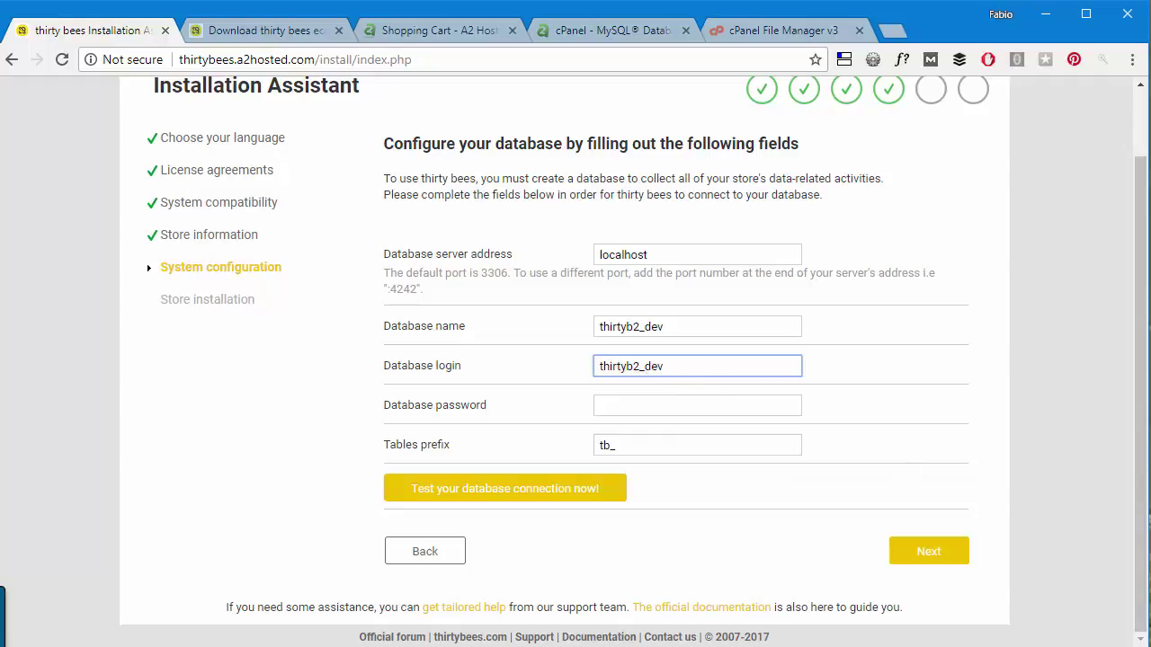
Paste the database user's password, test the connection, and finish the store installation.
{"action": "key", "text": "alt+Tab"}
{"action": "left_click", "coordinate": [654, 403]}
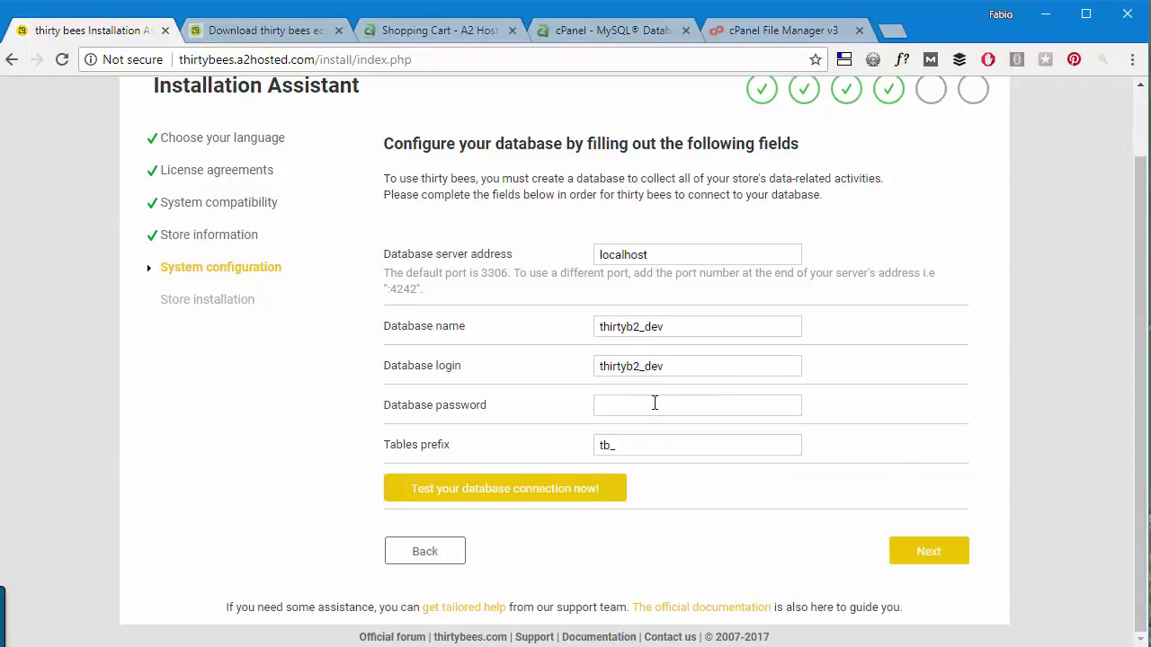
{"action": "key", "text": "ctrl+v"}
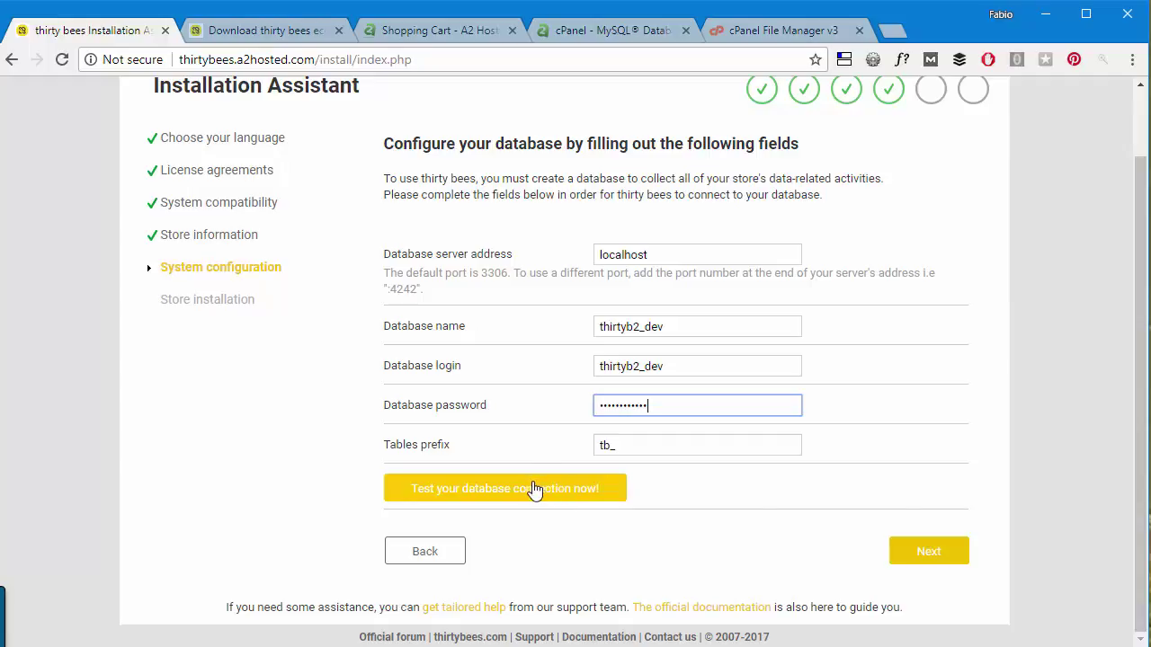
{"action": "left_click", "coordinate": [533, 490]}
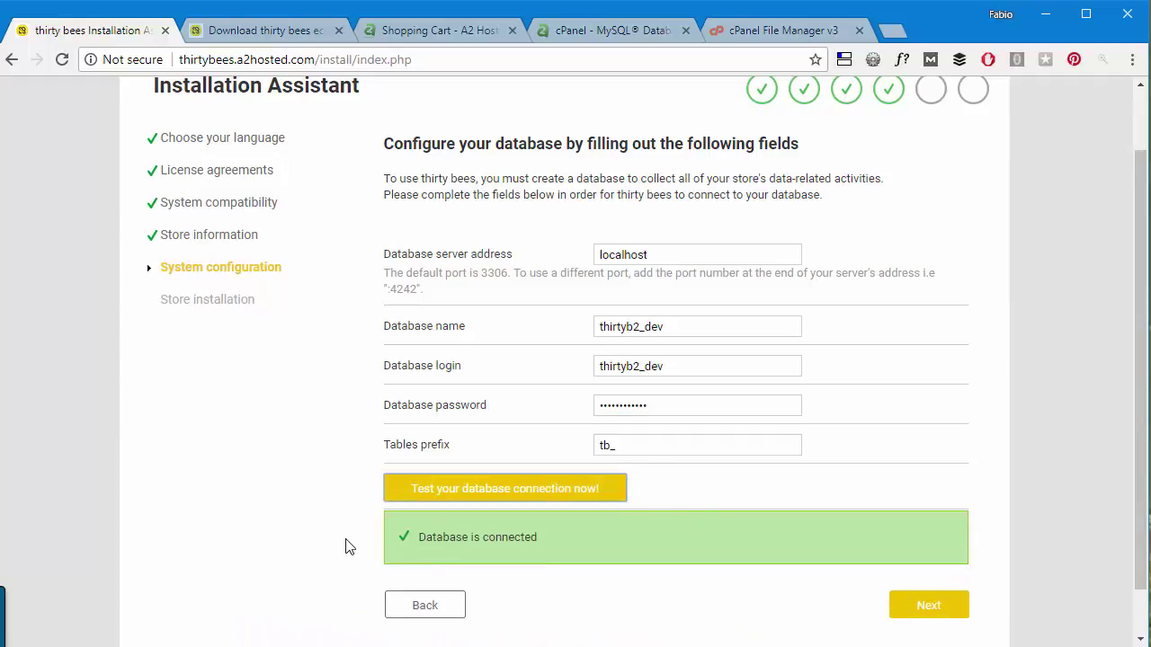
{"action": "left_click", "coordinate": [942, 609]}
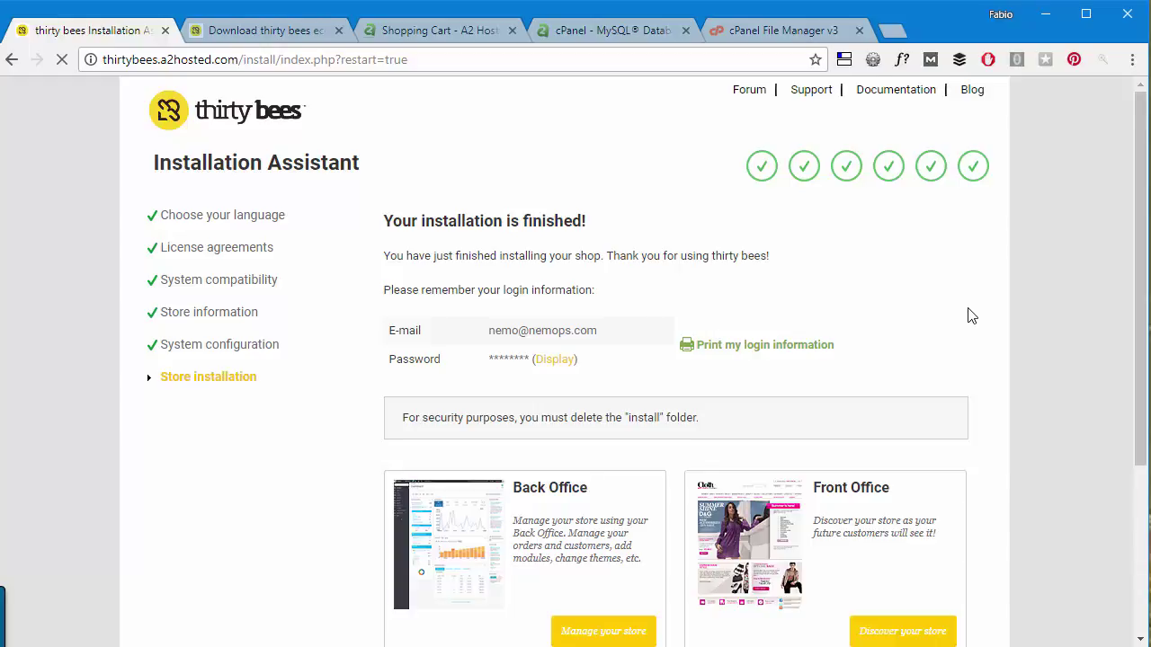
Browse the new storefront's sample products, then go to the store's back office.
{"action": "scroll", "coordinate": [971, 314], "scroll_direction": "down", "scroll_amount": 1}
{"action": "scroll", "coordinate": [503, 351], "scroll_direction": "down", "scroll_amount": 2}
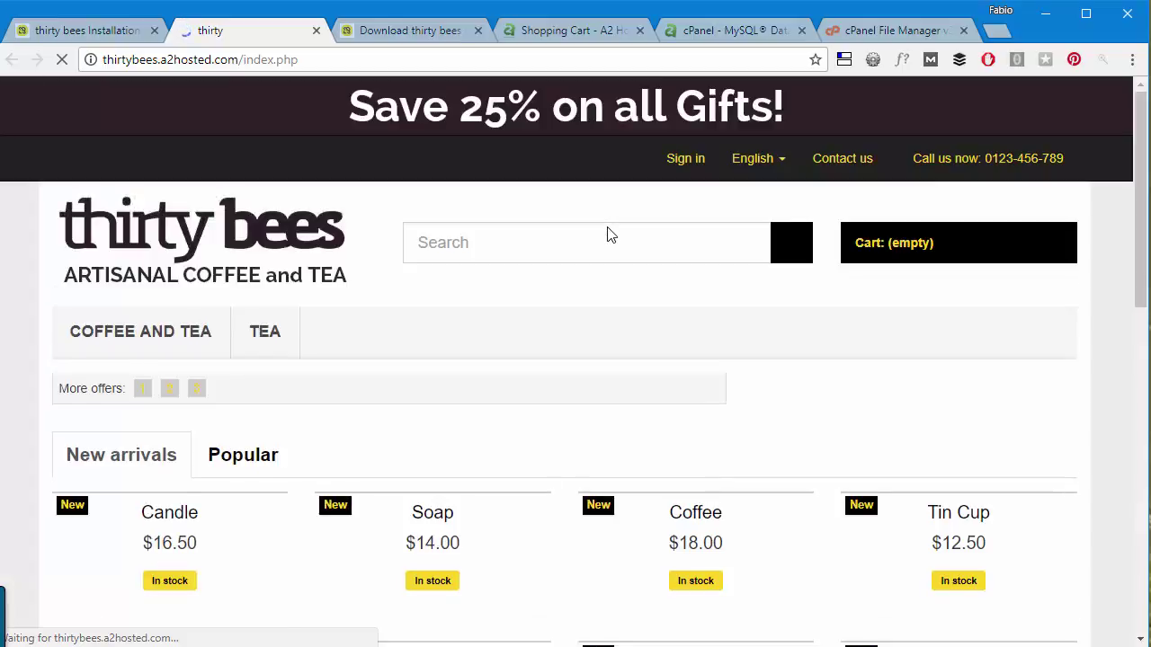
{"action": "scroll", "coordinate": [609, 234], "scroll_direction": "down", "scroll_amount": 12}
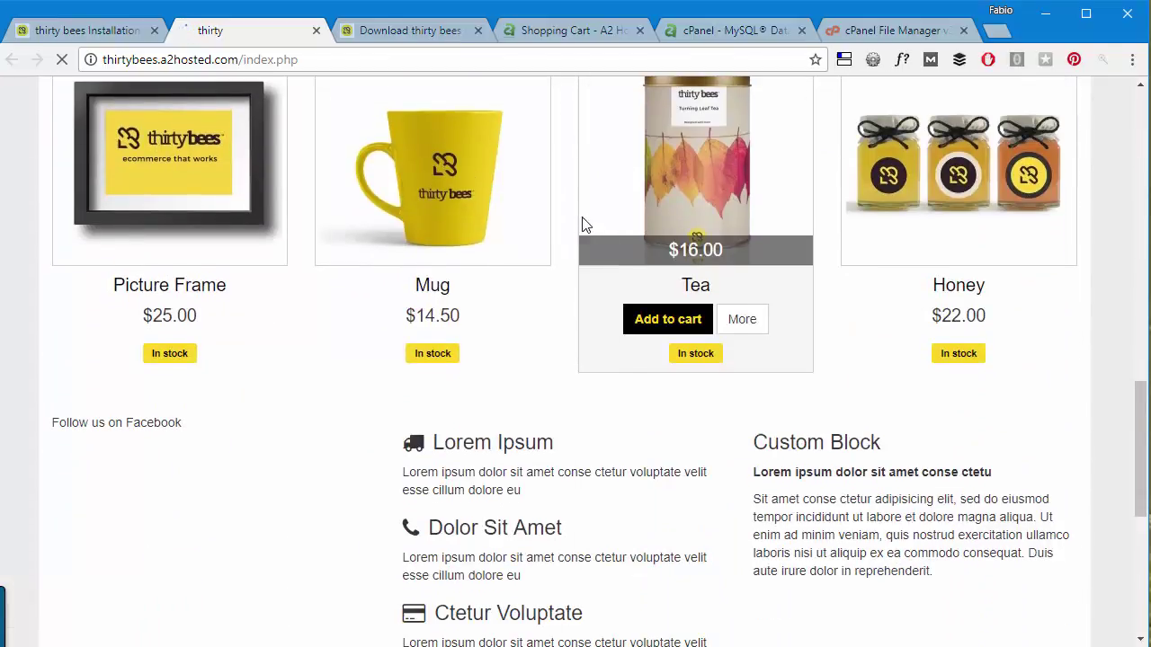
{"action": "scroll", "coordinate": [583, 225], "scroll_direction": "down", "scroll_amount": 4}
{"action": "scroll", "coordinate": [584, 269], "scroll_direction": "up", "scroll_amount": 16}
{"action": "left_click", "coordinate": [149, 34]}
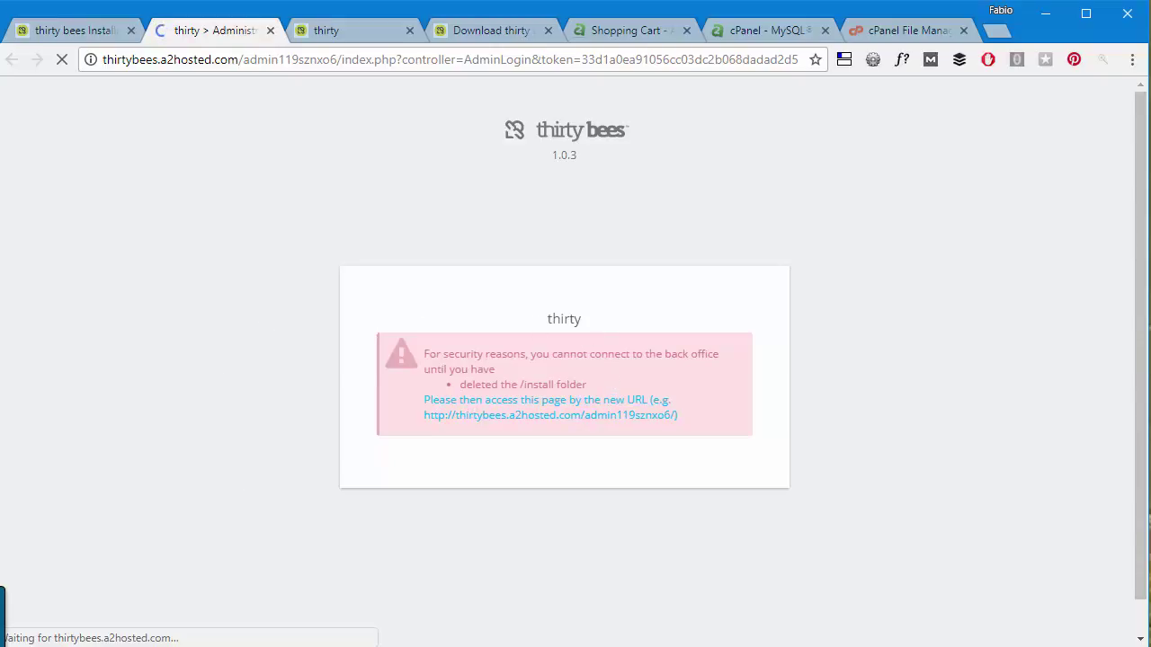
Refresh public_html, move the install folder to the trash, and return to the admin login.
{"action": "left_click", "coordinate": [886, 30]}
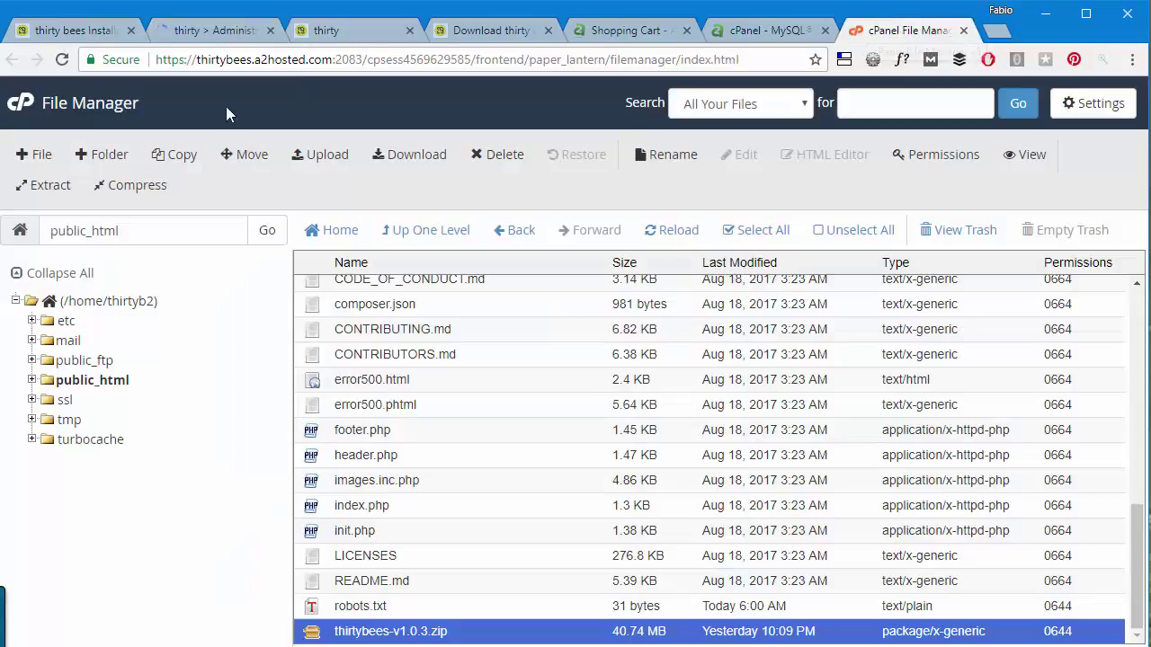
{"action": "scroll", "coordinate": [600, 458], "scroll_direction": "up", "scroll_amount": 10}
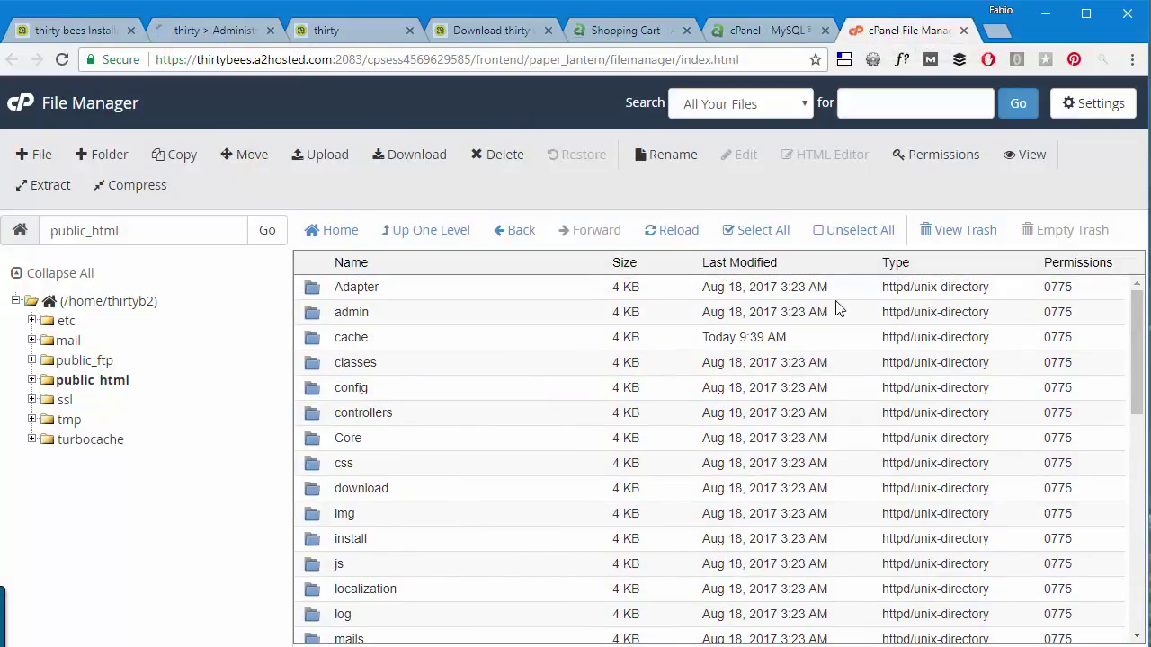
{"action": "scroll", "coordinate": [541, 345], "scroll_direction": "down", "scroll_amount": 3}
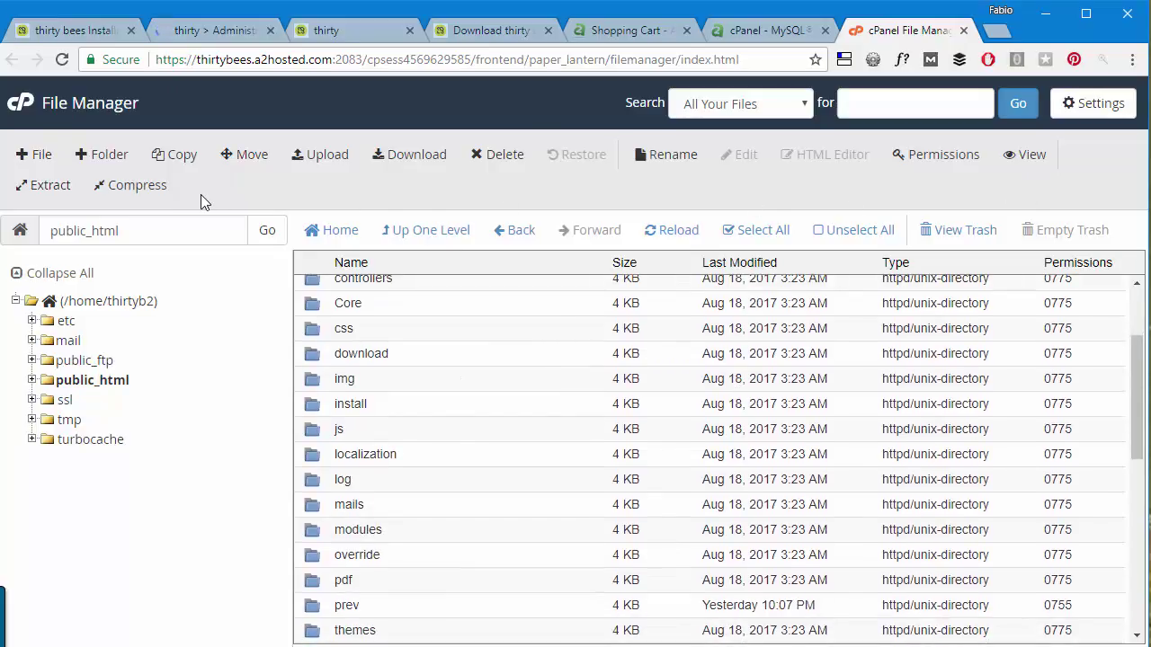
{"action": "left_click", "coordinate": [675, 235]}
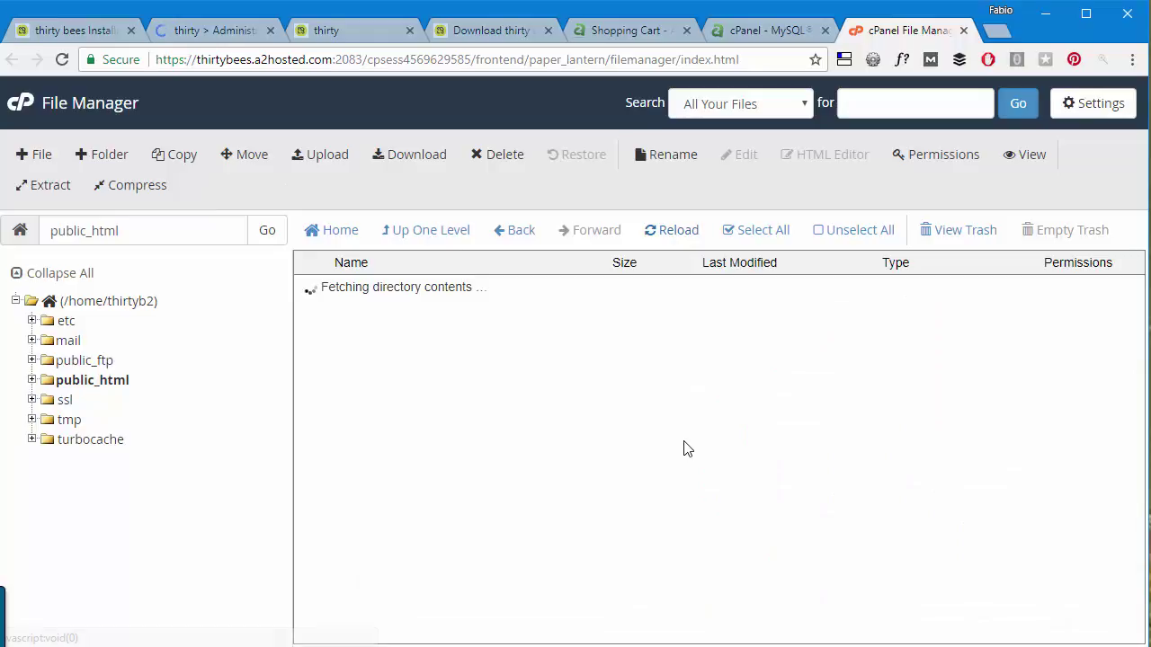
{"action": "scroll", "coordinate": [539, 396], "scroll_direction": "down", "scroll_amount": 5}
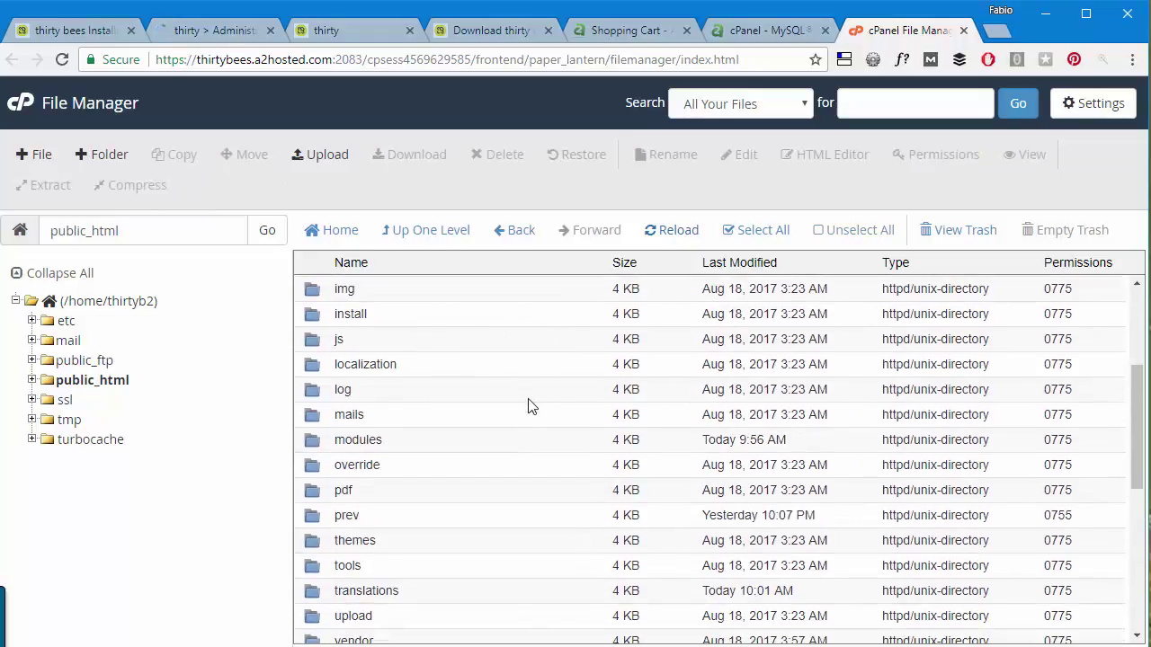
{"action": "left_click", "coordinate": [389, 314]}
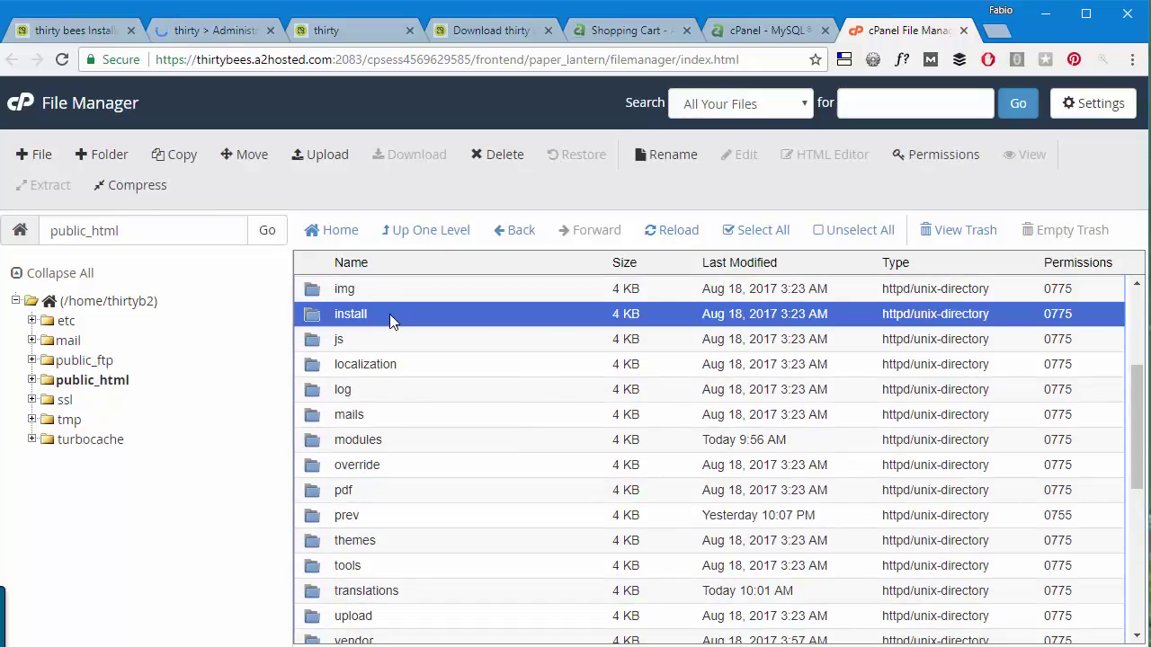
{"action": "left_click", "coordinate": [504, 160]}
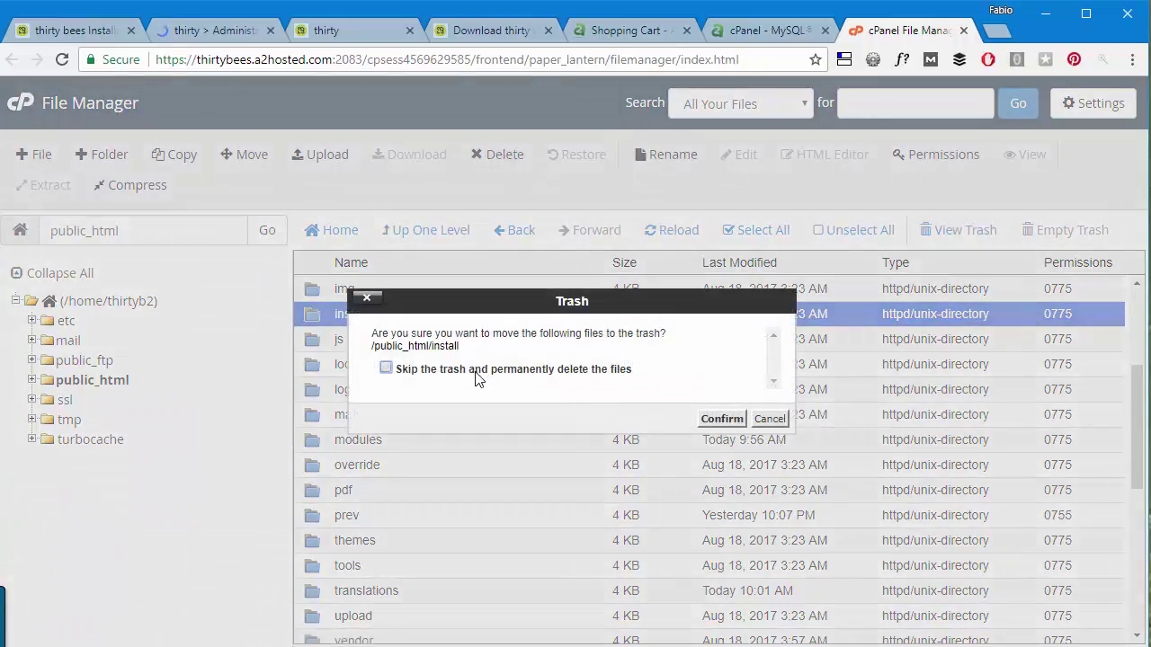
{"action": "left_click", "coordinate": [732, 421]}
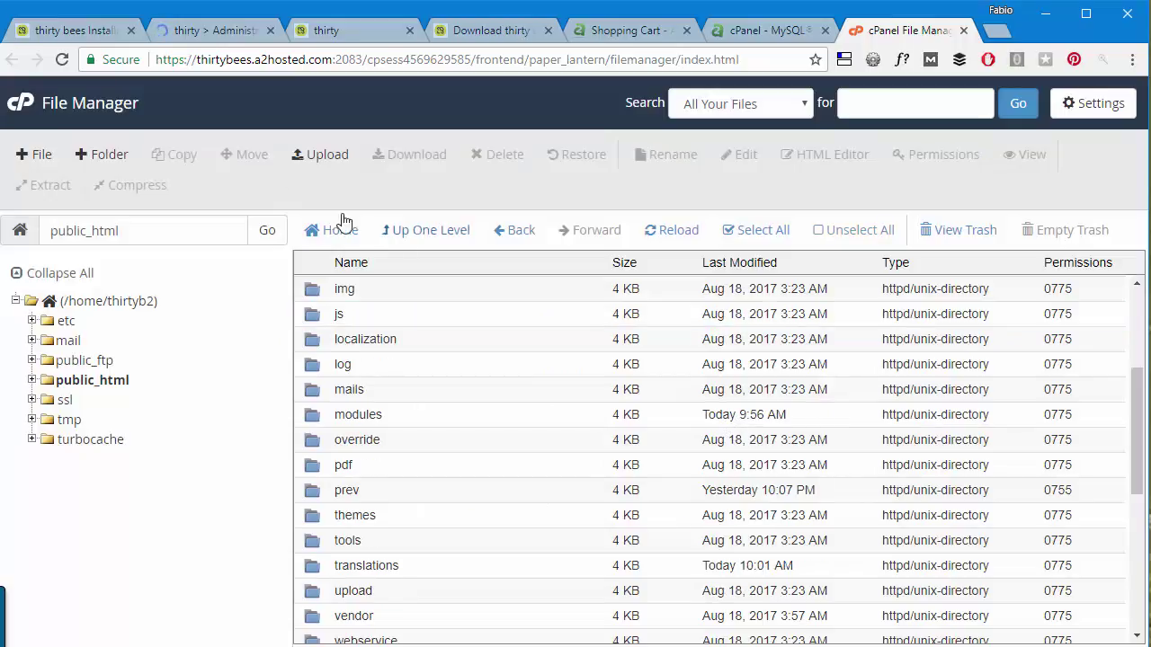
{"action": "left_click", "coordinate": [216, 31]}
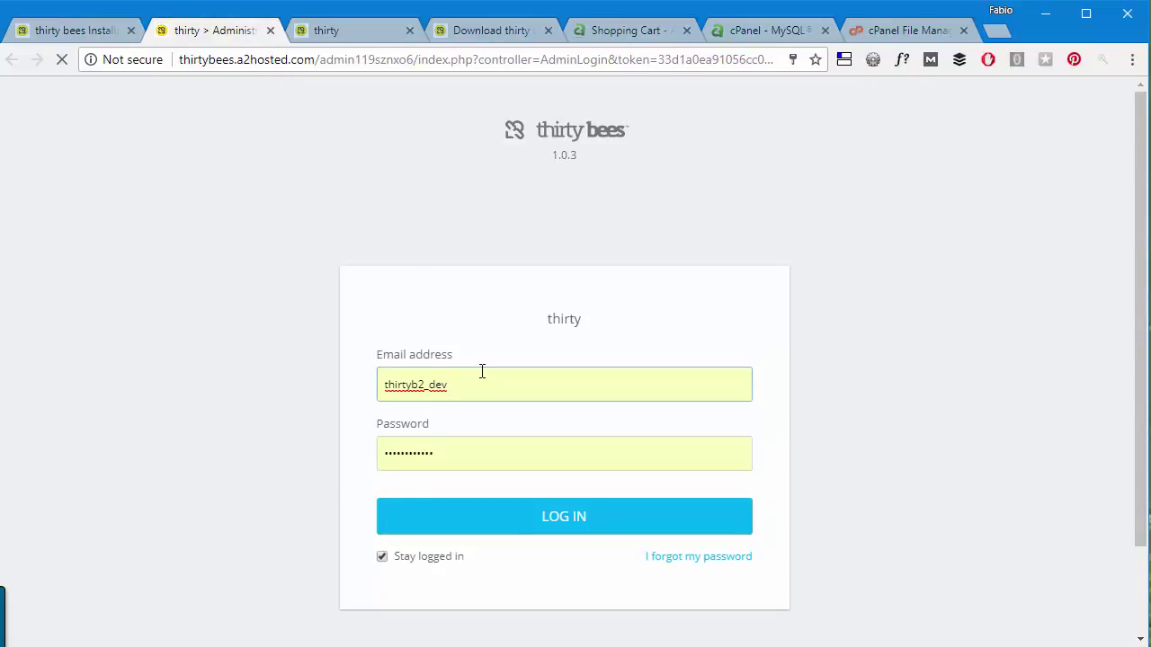
Replace the autofilled login with the admin e-mail, enter the admin password, and log in.
{"action": "key", "text": "ctrl+a"}
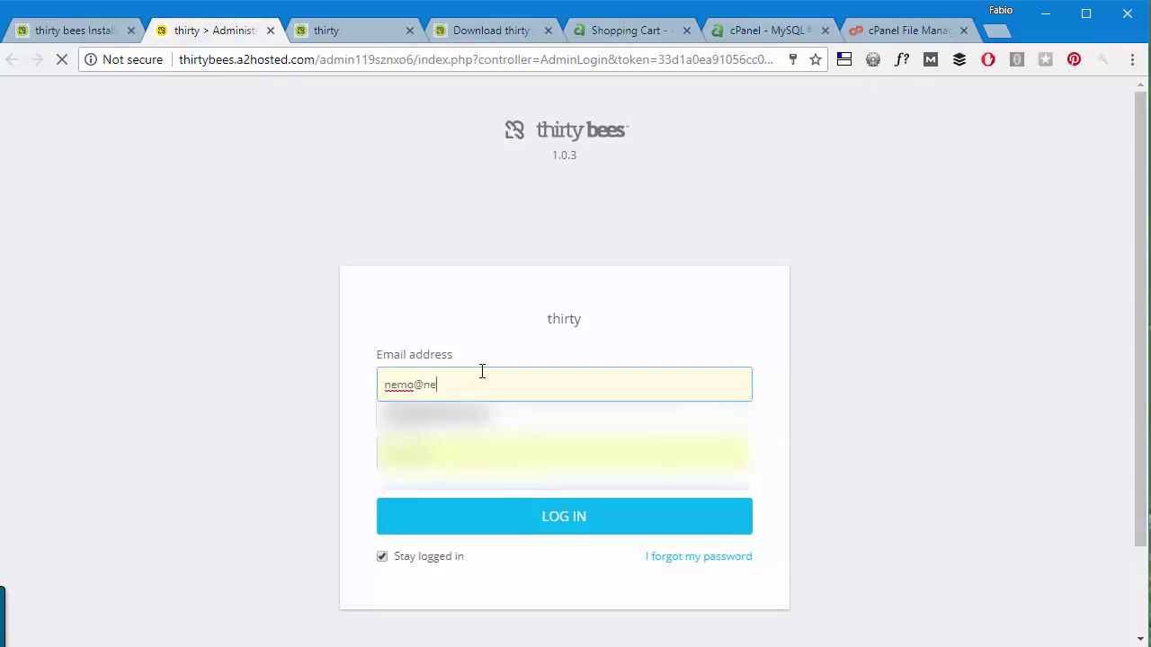
{"action": "key", "text": "Tab"}
{"action": "type", "text": "123"}
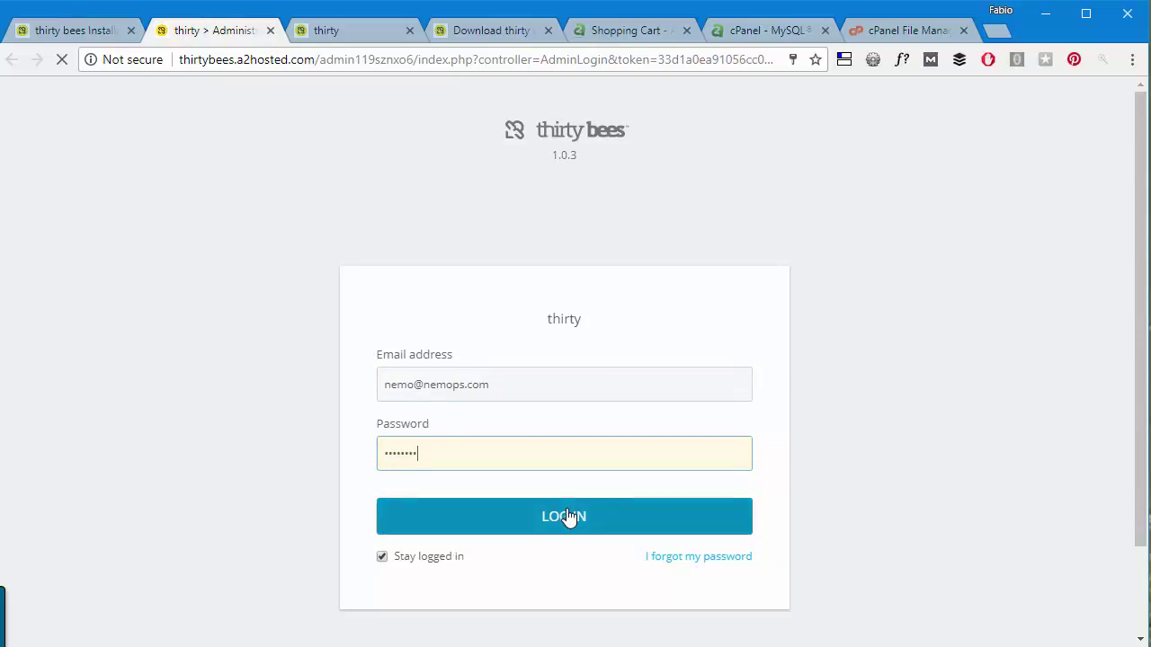
{"action": "left_click", "coordinate": [565, 516]}
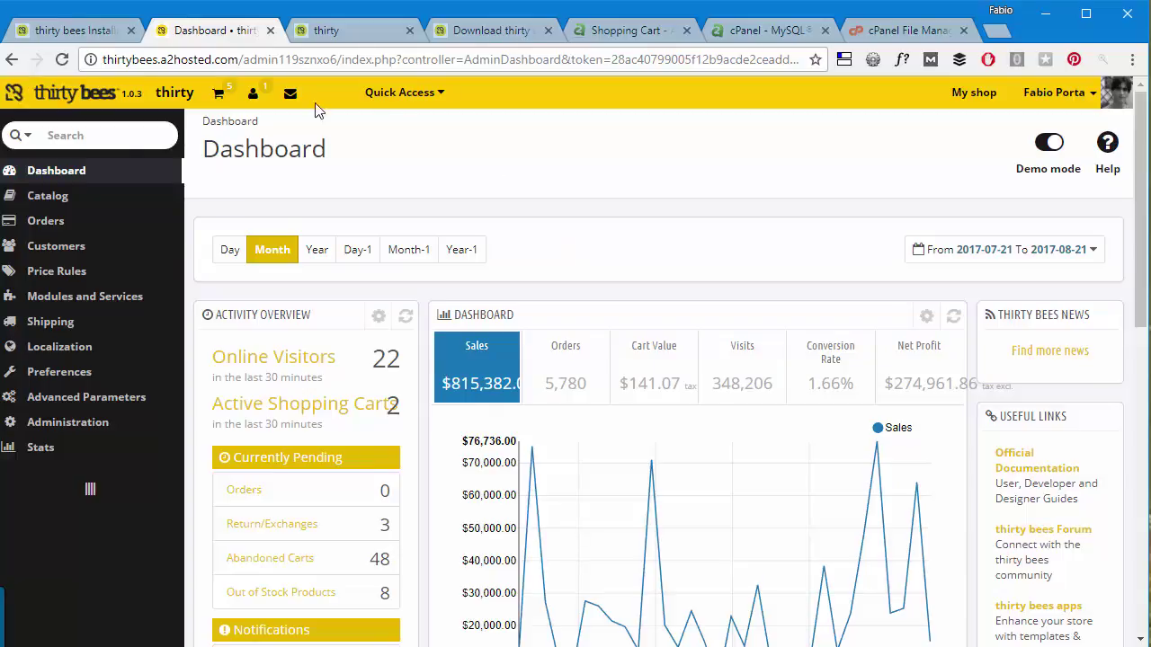
Under Preferences > Maintenance, set Enable Shop to NO and save.
{"action": "mouse_move", "coordinate": [76, 379]}
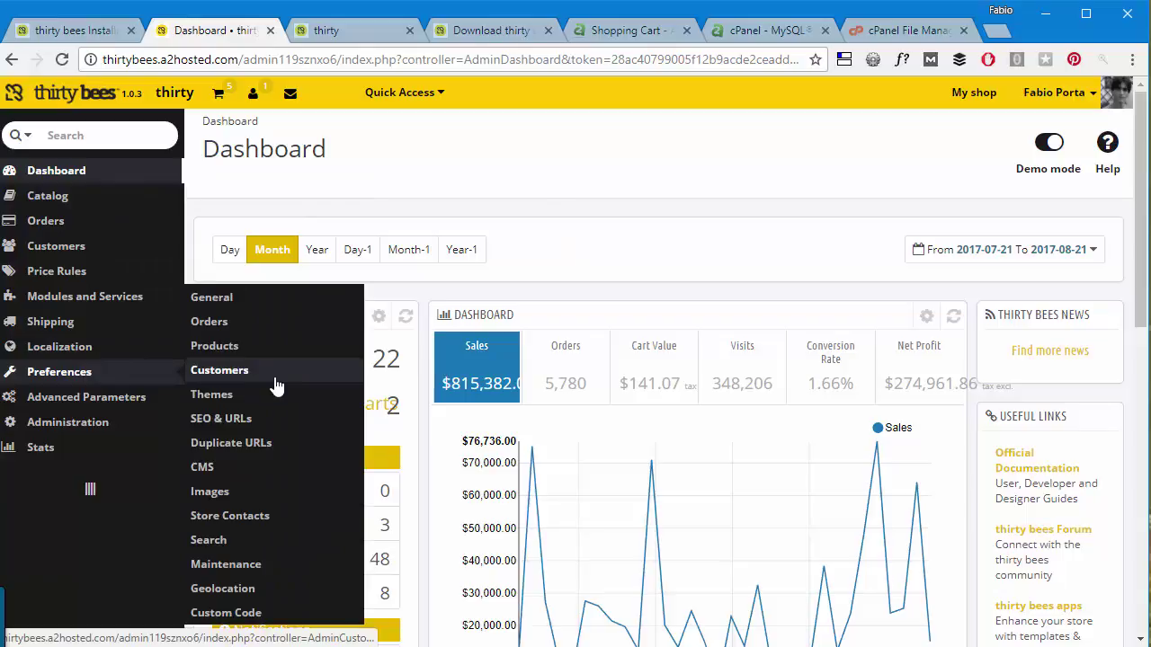
{"action": "left_click", "coordinate": [232, 566]}
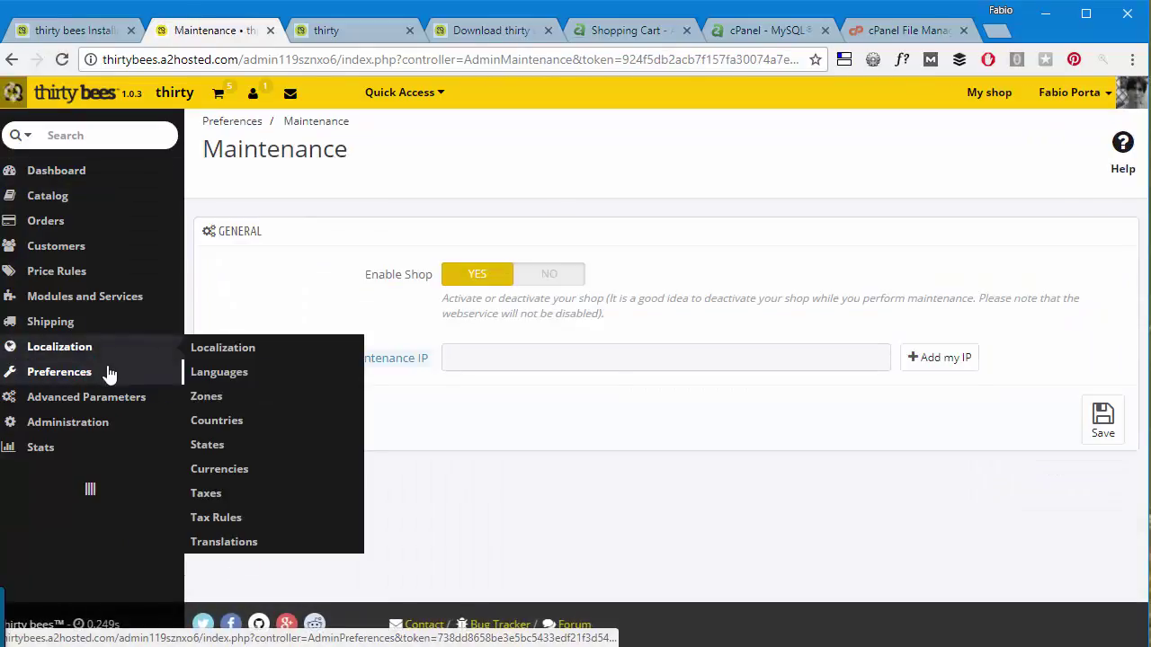
{"action": "left_click", "coordinate": [549, 275]}
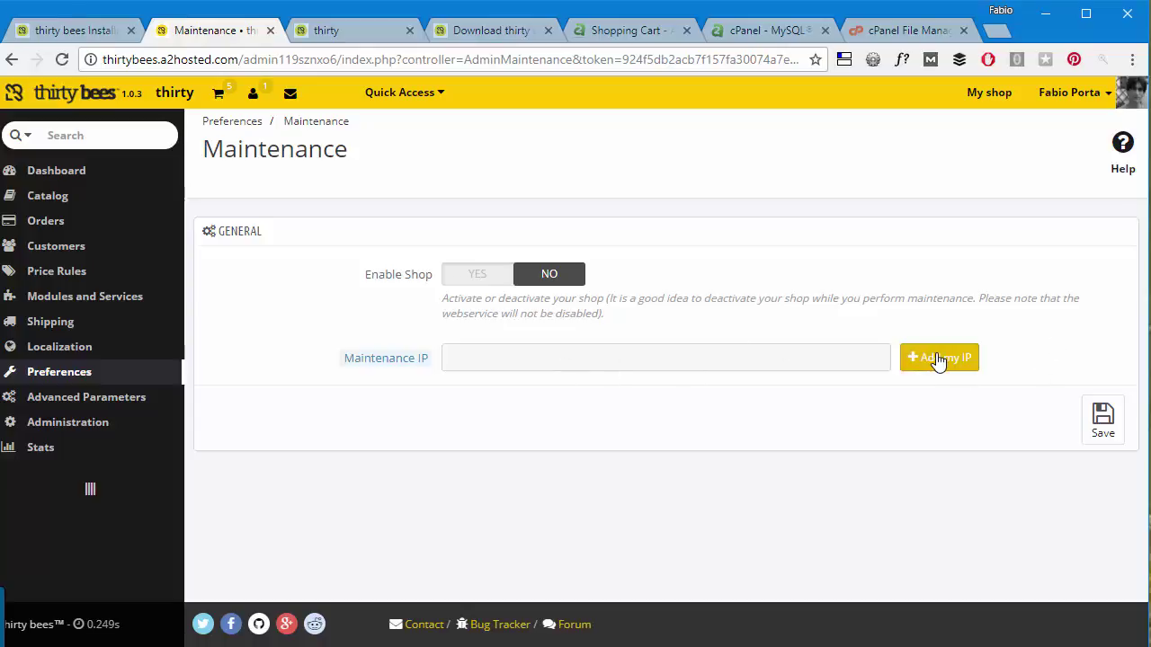
{"action": "left_click", "coordinate": [1119, 437]}
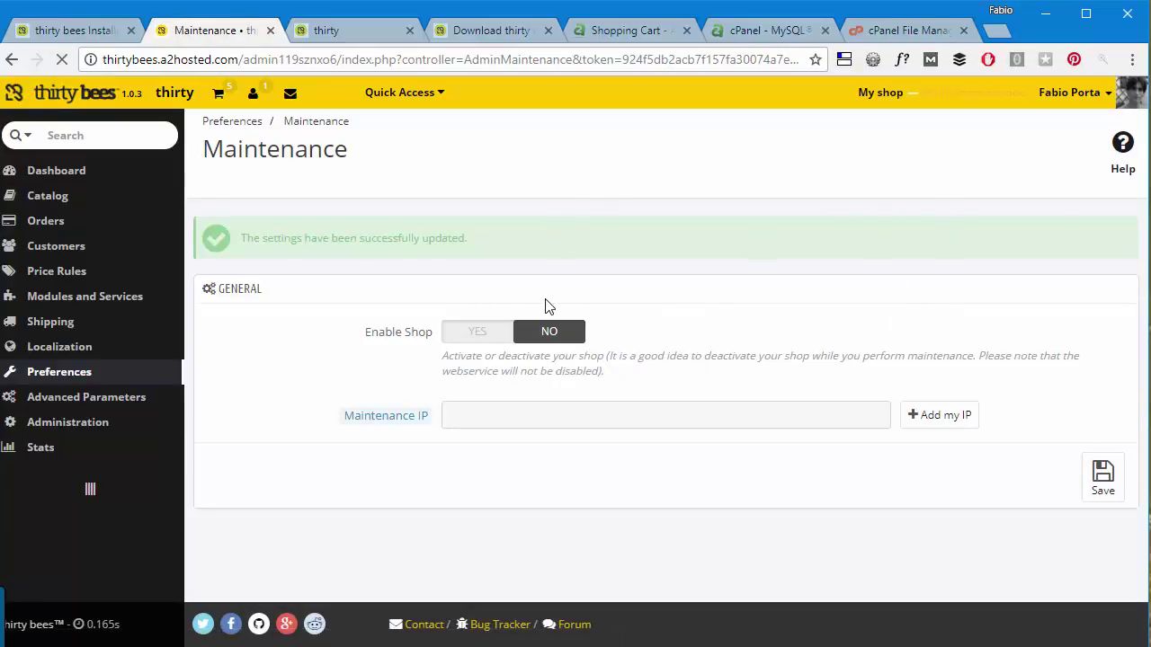
Open Catalog > Products and look through the store's eight products.
{"action": "mouse_move", "coordinate": [102, 198]}
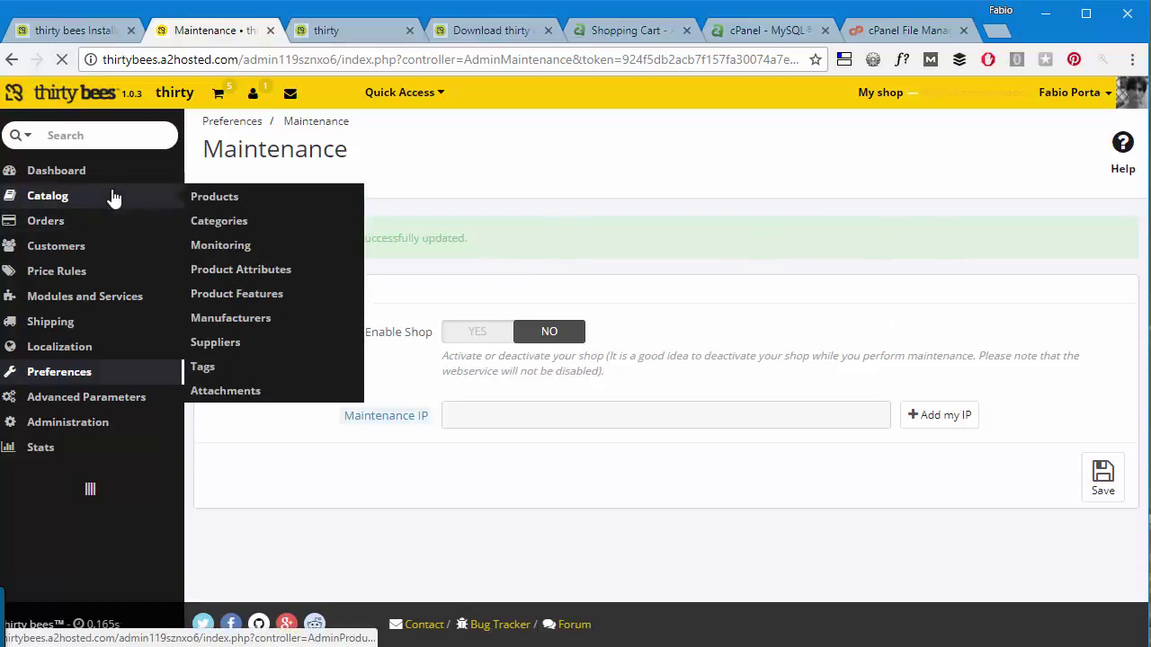
{"action": "left_click", "coordinate": [230, 201]}
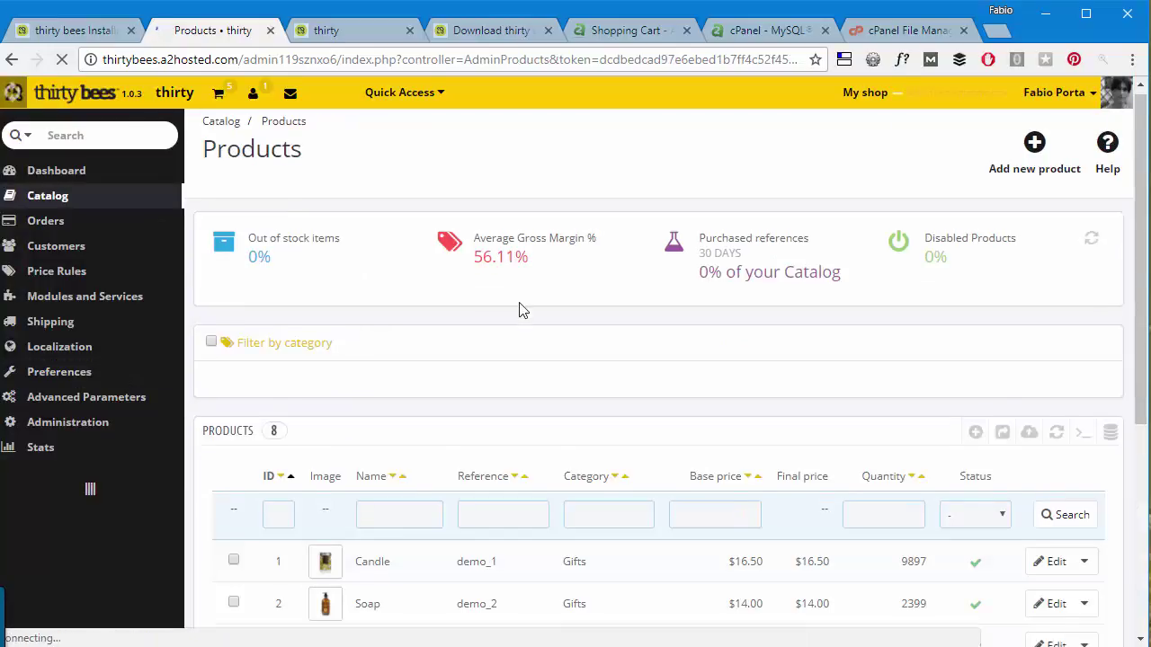
{"action": "scroll", "coordinate": [630, 428], "scroll_direction": "down", "scroll_amount": 4}
Open Catalog > Categories to list the store's three categories.
{"action": "mouse_move", "coordinate": [103, 206]}
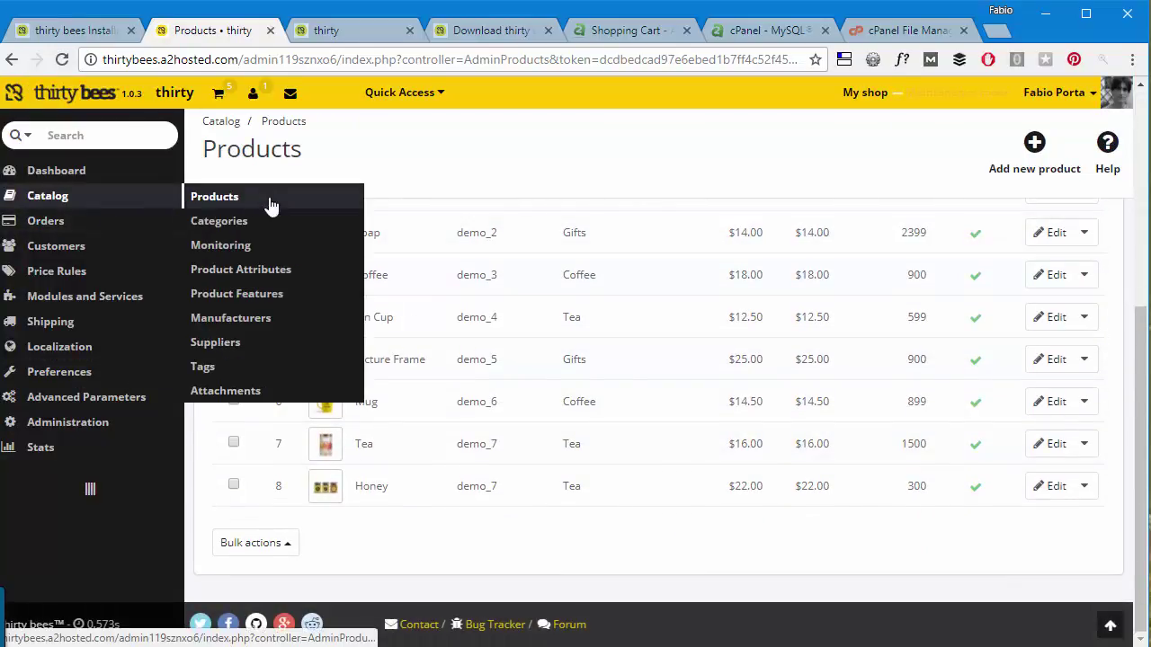
{"action": "left_click", "coordinate": [234, 221]}
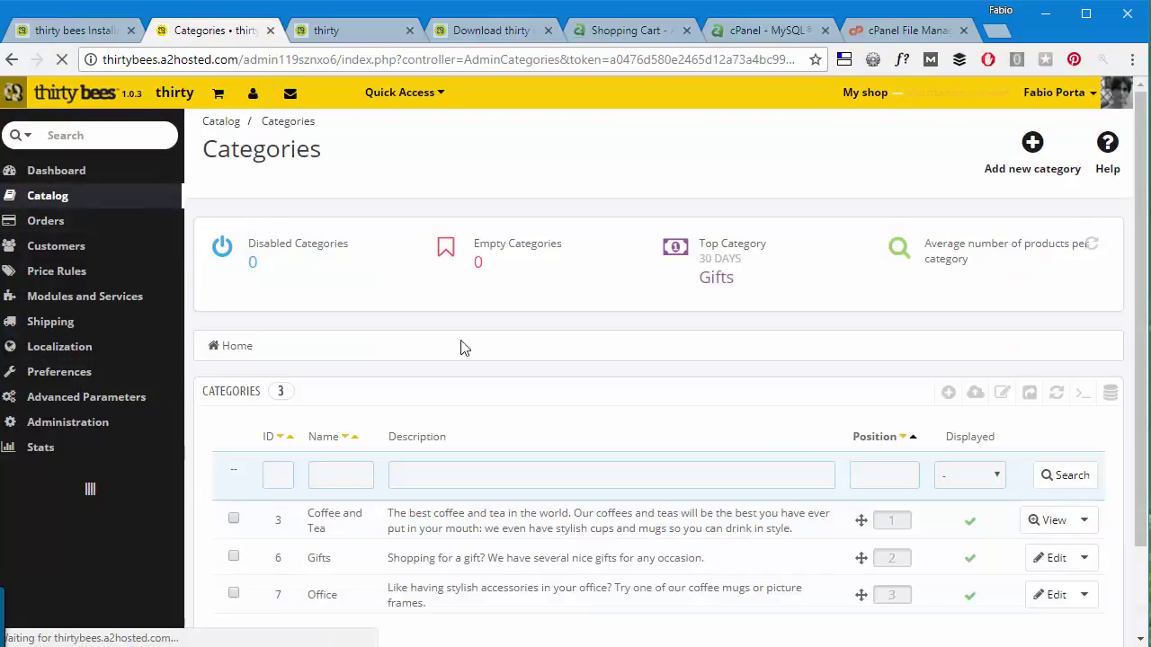
{"action": "scroll", "coordinate": [676, 307], "scroll_direction": "down", "scroll_amount": 2}
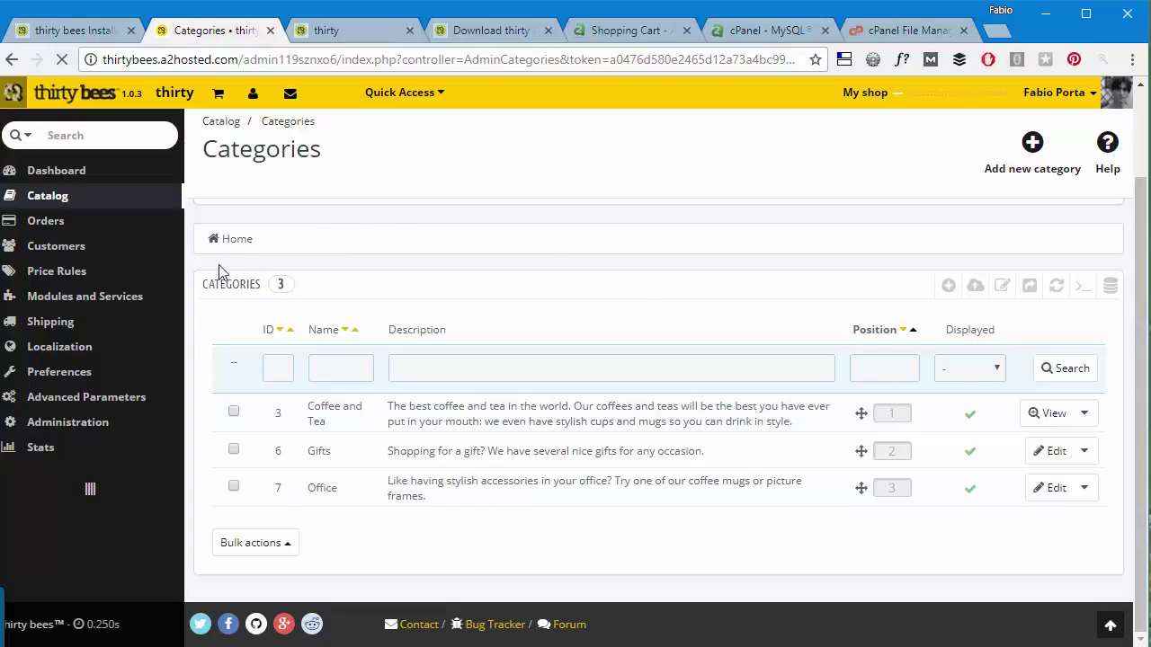
{"action": "mouse_move", "coordinate": [141, 284]}
{"action": "mouse_move", "coordinate": [94, 294]}
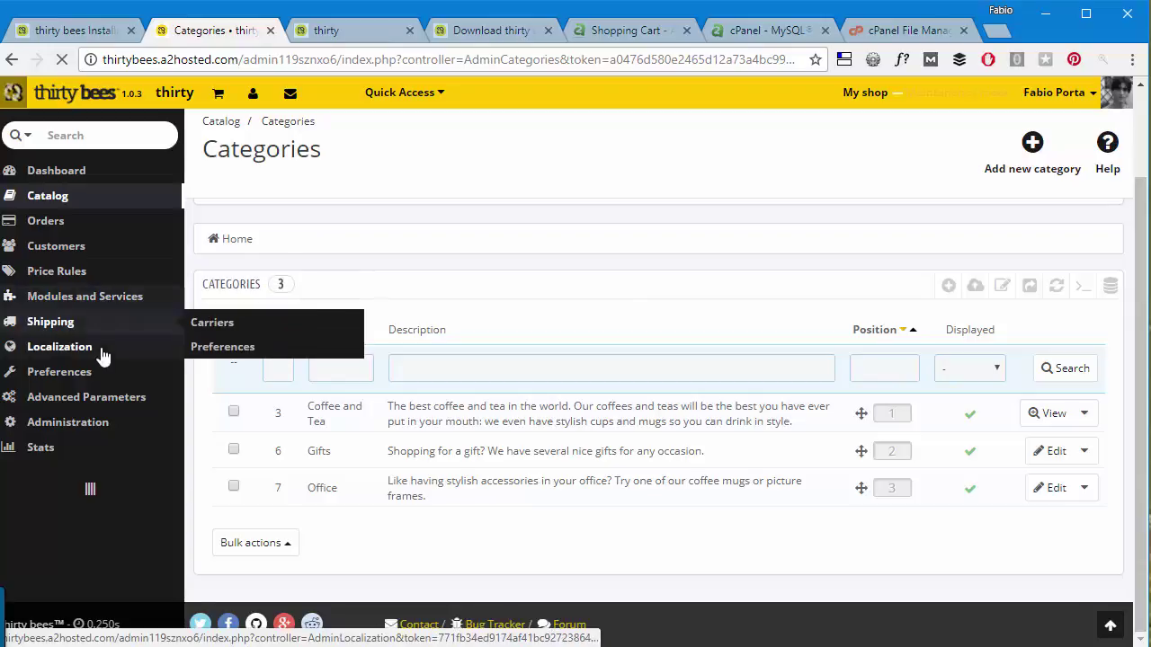
{"action": "mouse_move", "coordinate": [108, 372]}
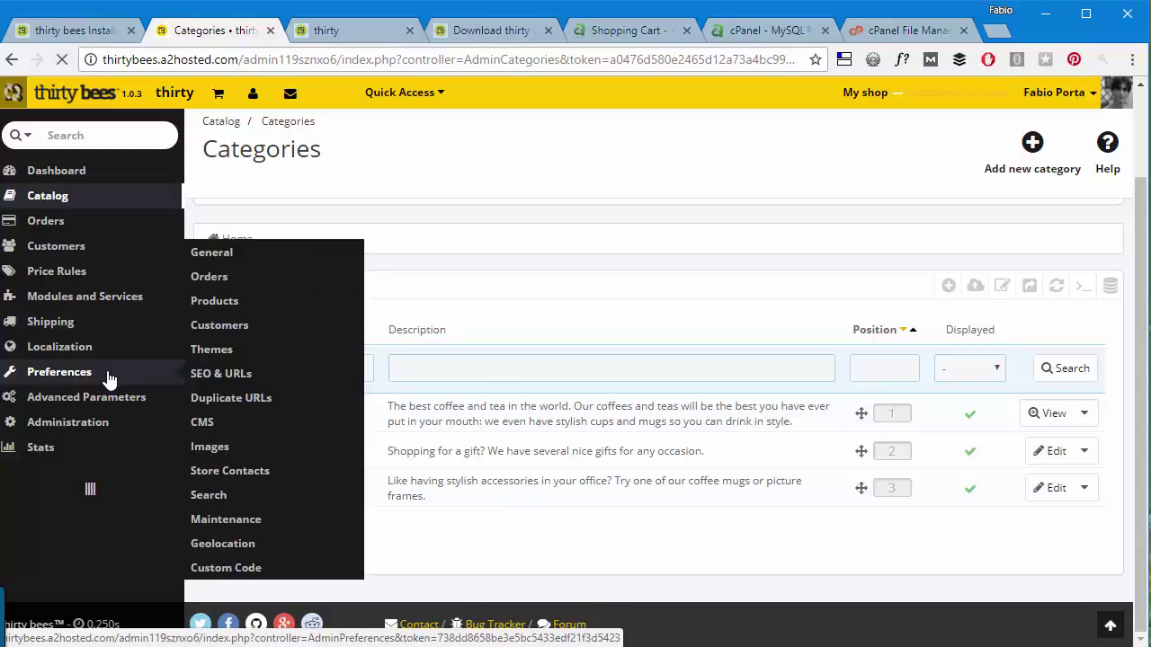
Open Advanced Parameters > Performance and review Smarty, Full Page Cache and hook options.
{"action": "mouse_move", "coordinate": [129, 393]}
{"action": "left_click", "coordinate": [255, 430]}
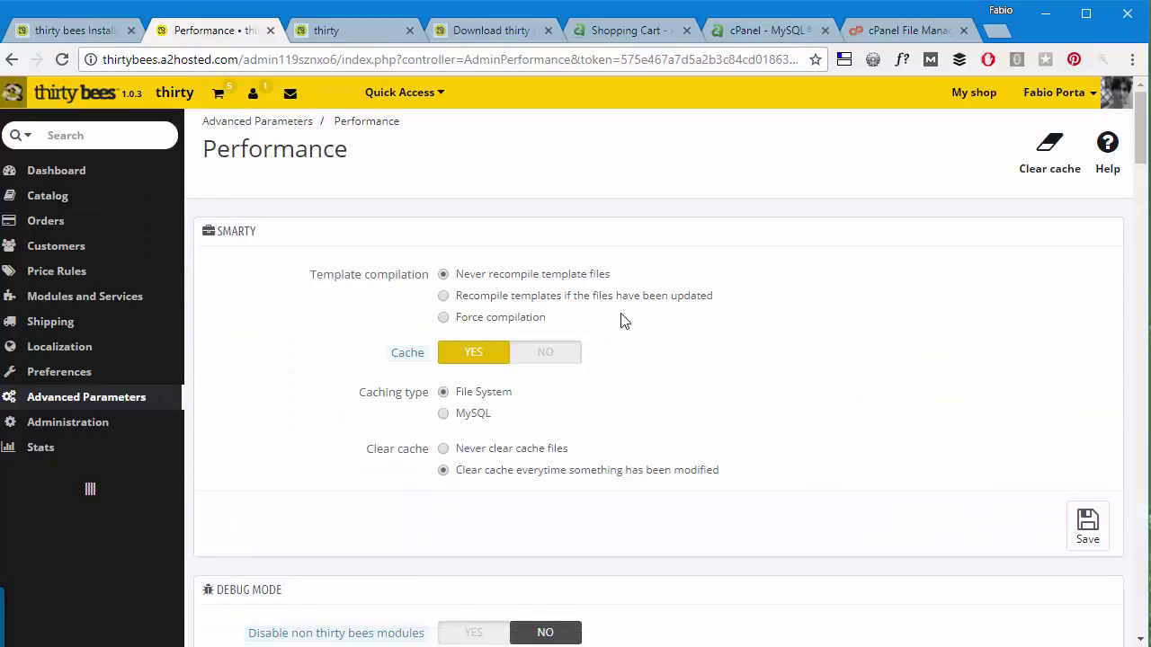
{"action": "scroll", "coordinate": [746, 291], "scroll_direction": "down", "scroll_amount": 5}
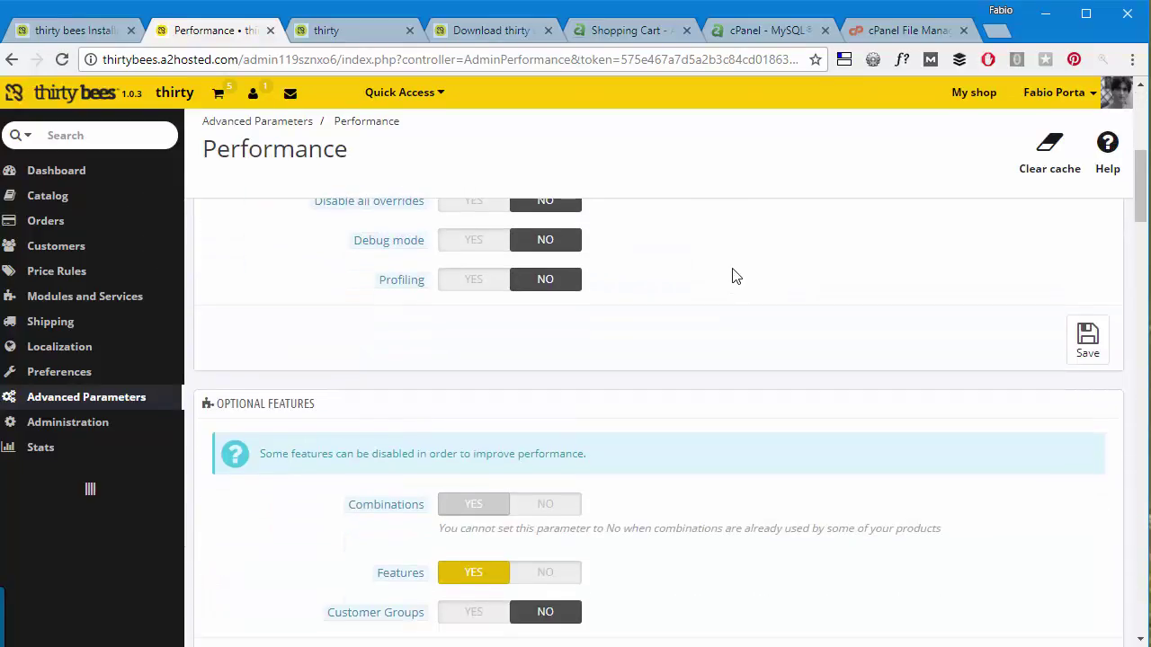
{"action": "scroll", "coordinate": [736, 270], "scroll_direction": "down", "scroll_amount": 10}
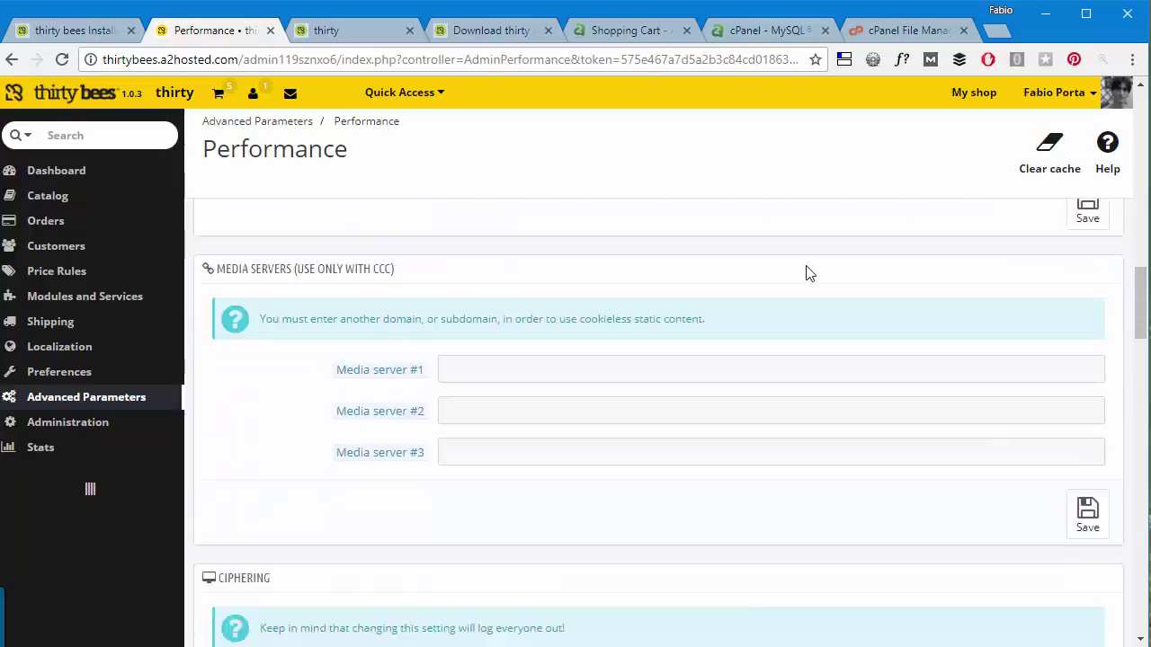
{"action": "scroll", "coordinate": [832, 336], "scroll_direction": "down", "scroll_amount": 5}
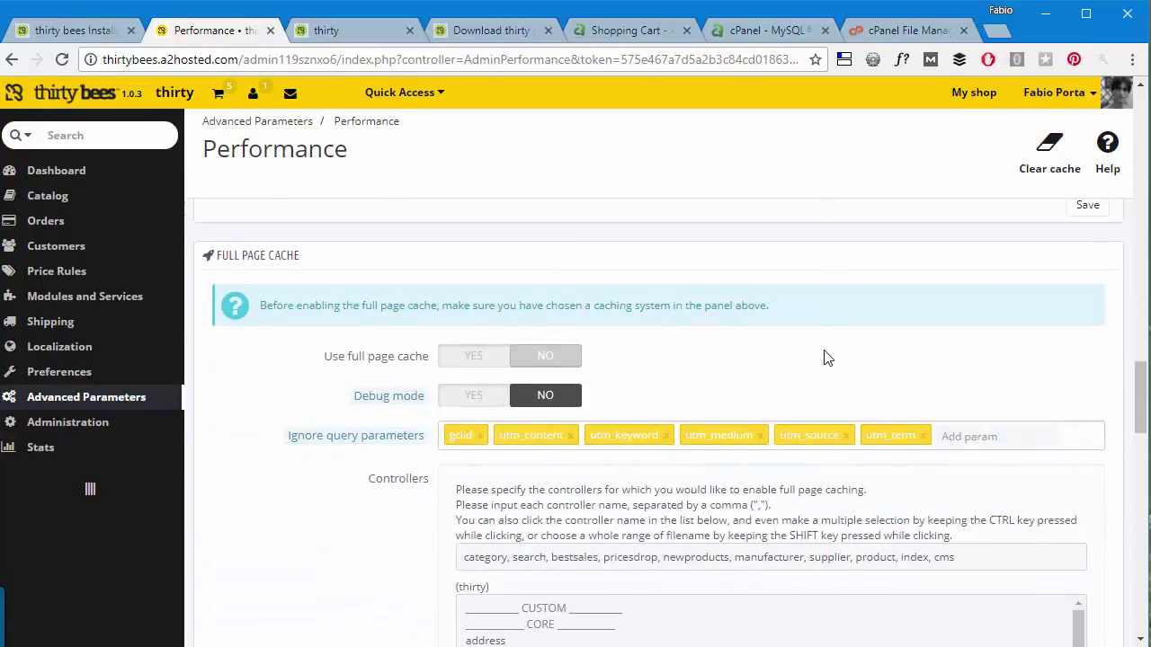
{"action": "scroll", "coordinate": [635, 351], "scroll_direction": "up", "scroll_amount": 2}
{"action": "scroll", "coordinate": [565, 326], "scroll_direction": "down", "scroll_amount": 2}
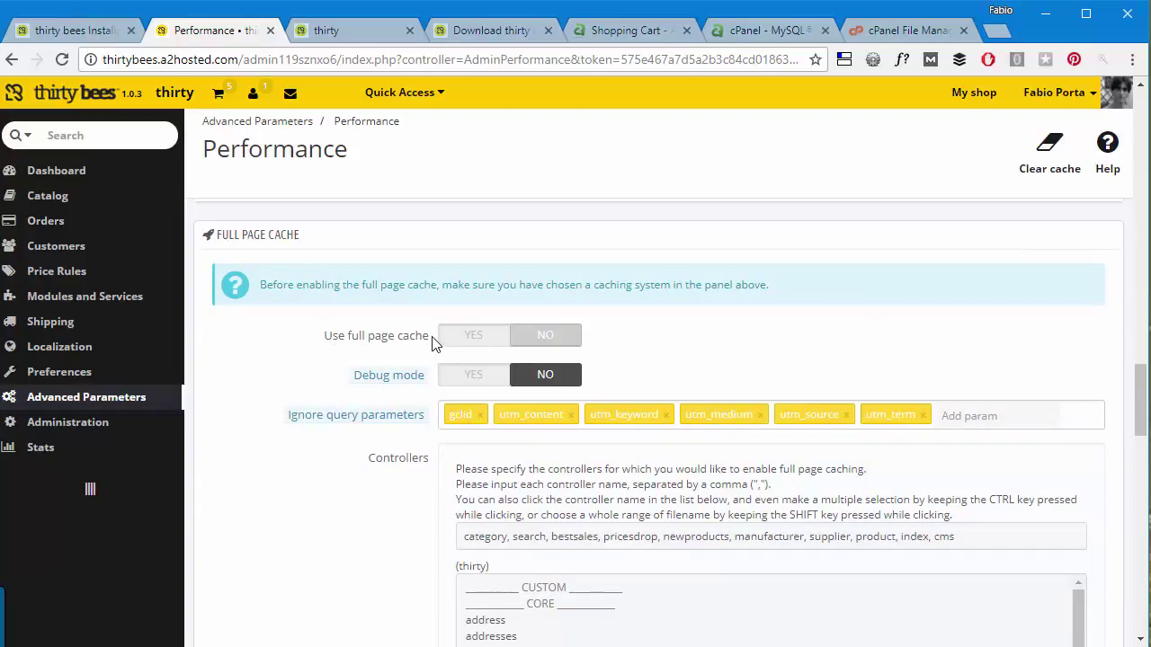
{"action": "triple_click", "coordinate": [329, 335]}
{"action": "left_click", "coordinate": [313, 353]}
{"action": "scroll", "coordinate": [321, 314], "scroll_direction": "down", "scroll_amount": 7}
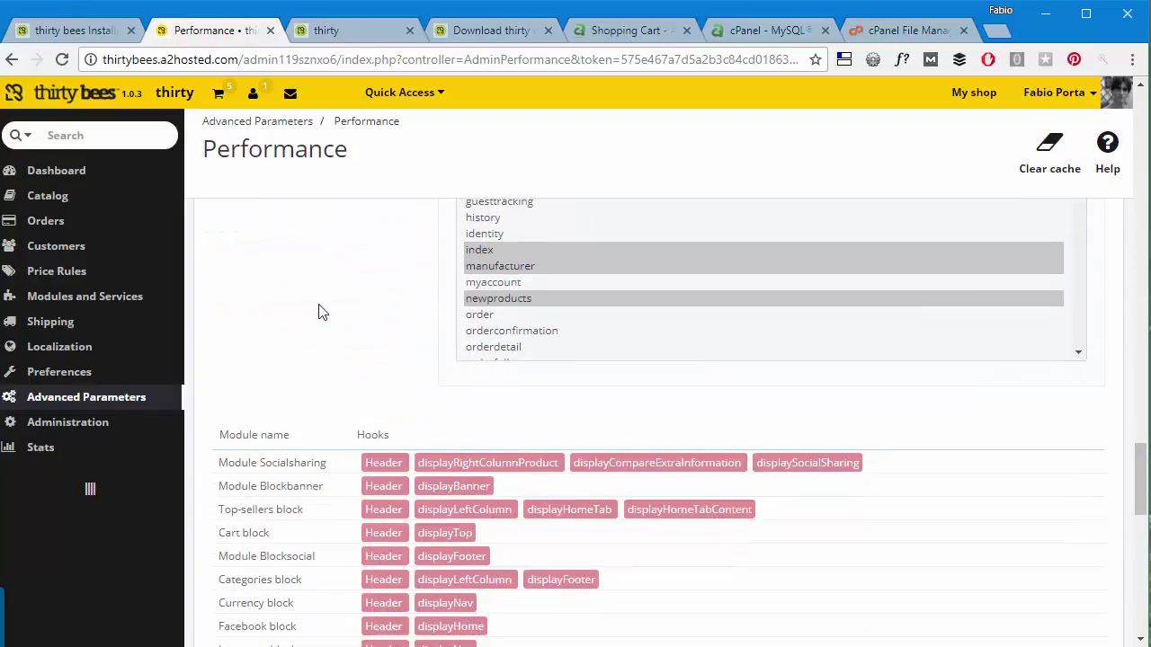
{"action": "scroll", "coordinate": [321, 310], "scroll_direction": "down", "scroll_amount": 10}
{"action": "scroll", "coordinate": [317, 334], "scroll_direction": "up", "scroll_amount": 6}
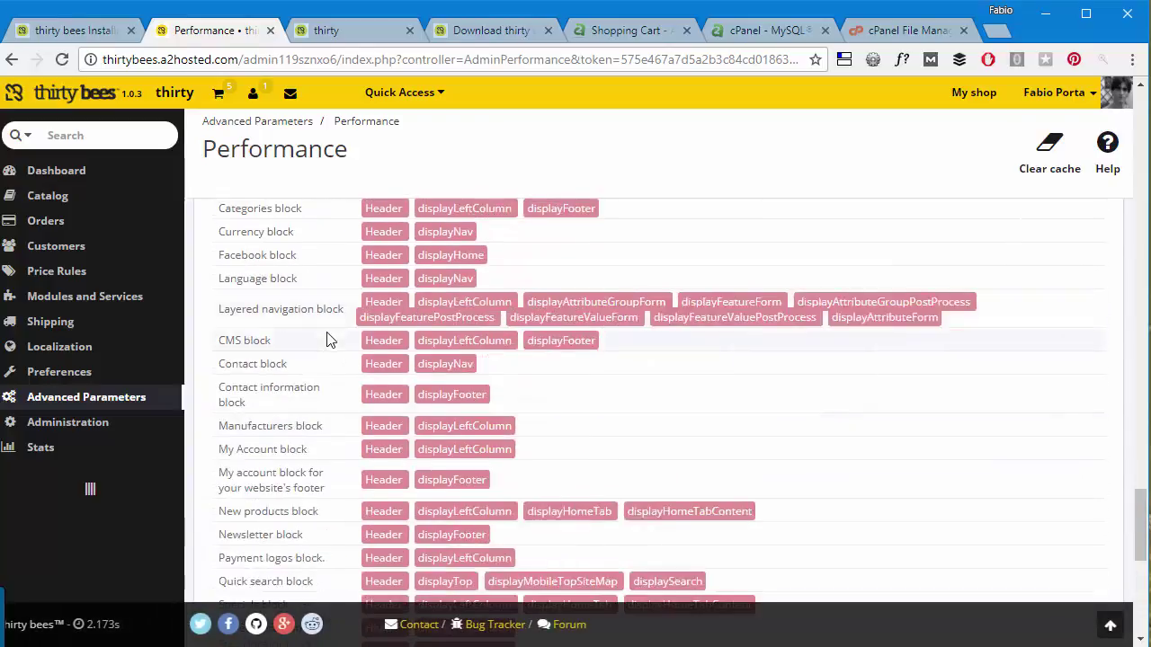
{"action": "scroll", "coordinate": [316, 342], "scroll_direction": "up", "scroll_amount": 20}
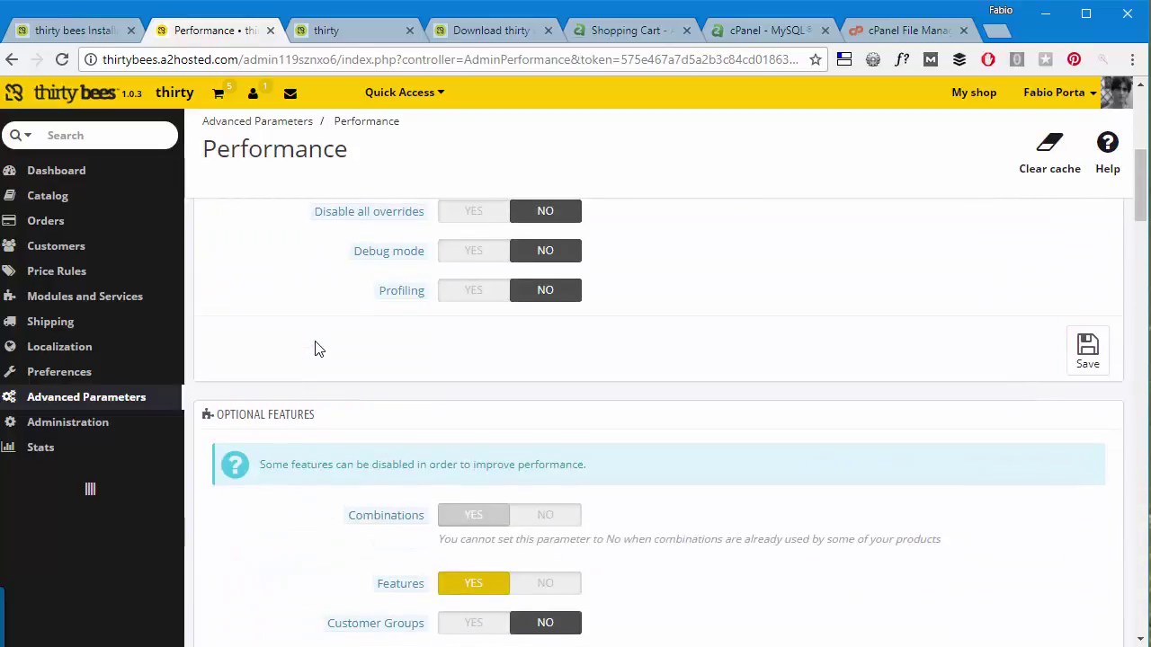
{"action": "scroll", "coordinate": [315, 349], "scroll_direction": "up", "scroll_amount": 5}
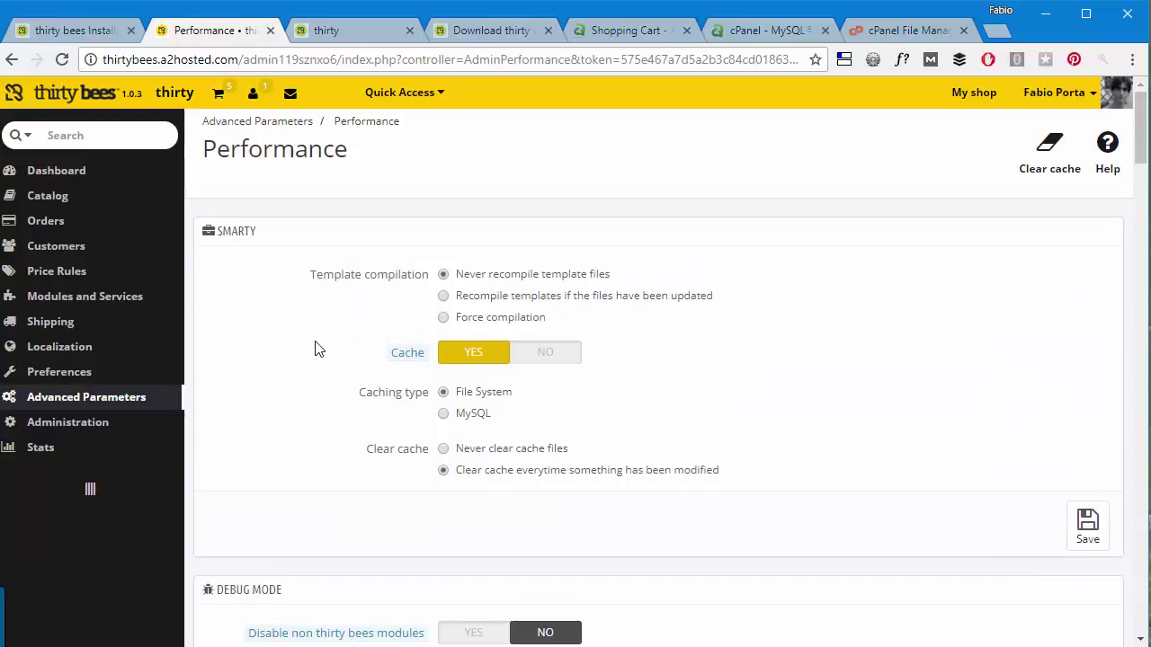